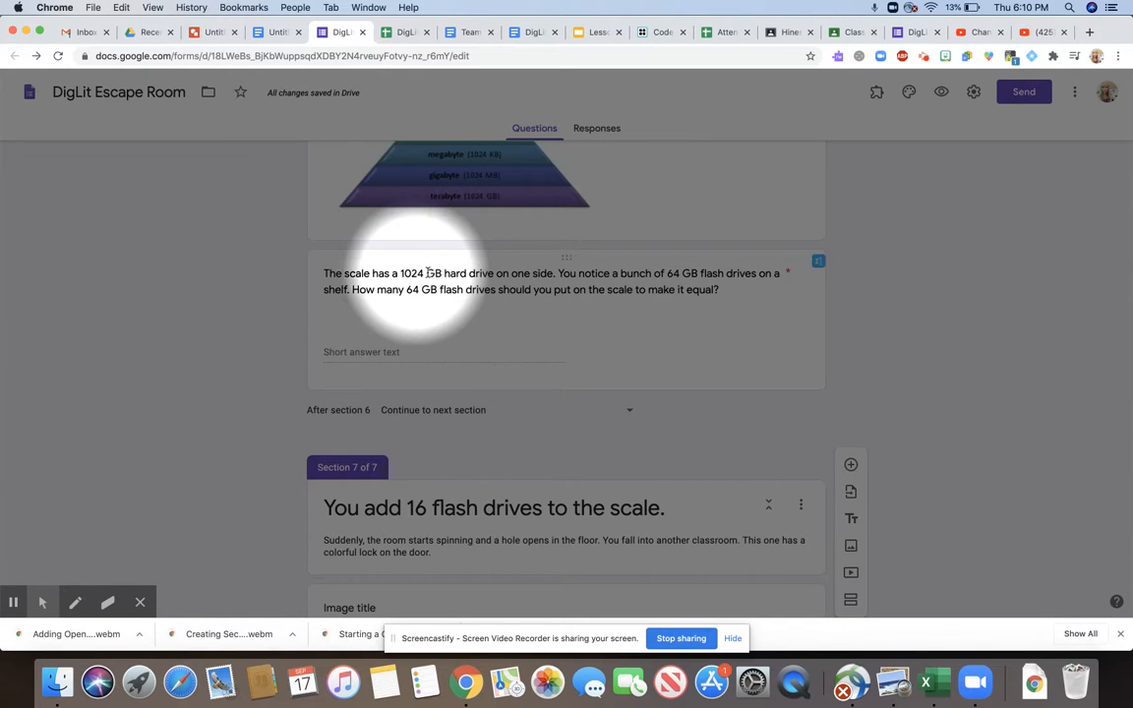
# Step: Add a new form section after the door image at the end of section 7
pyautogui.scroll(-2, 417, 393)
pyautogui.scroll(-3, 417, 403)
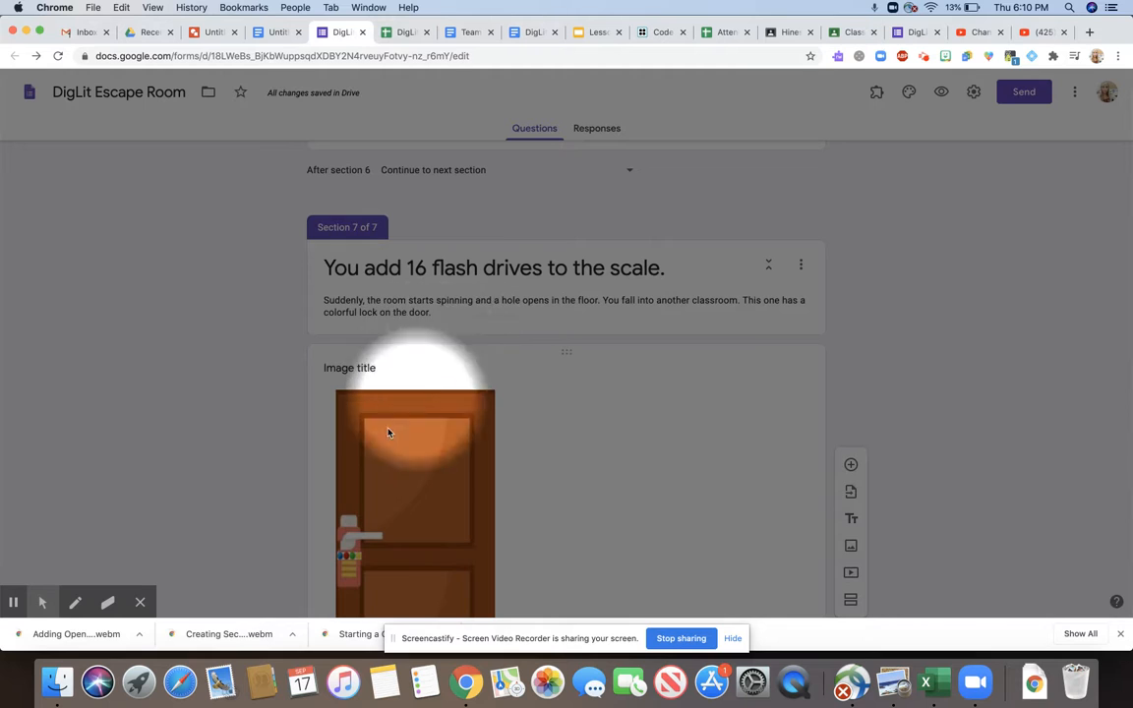
pyautogui.scroll(-3, 374, 492)
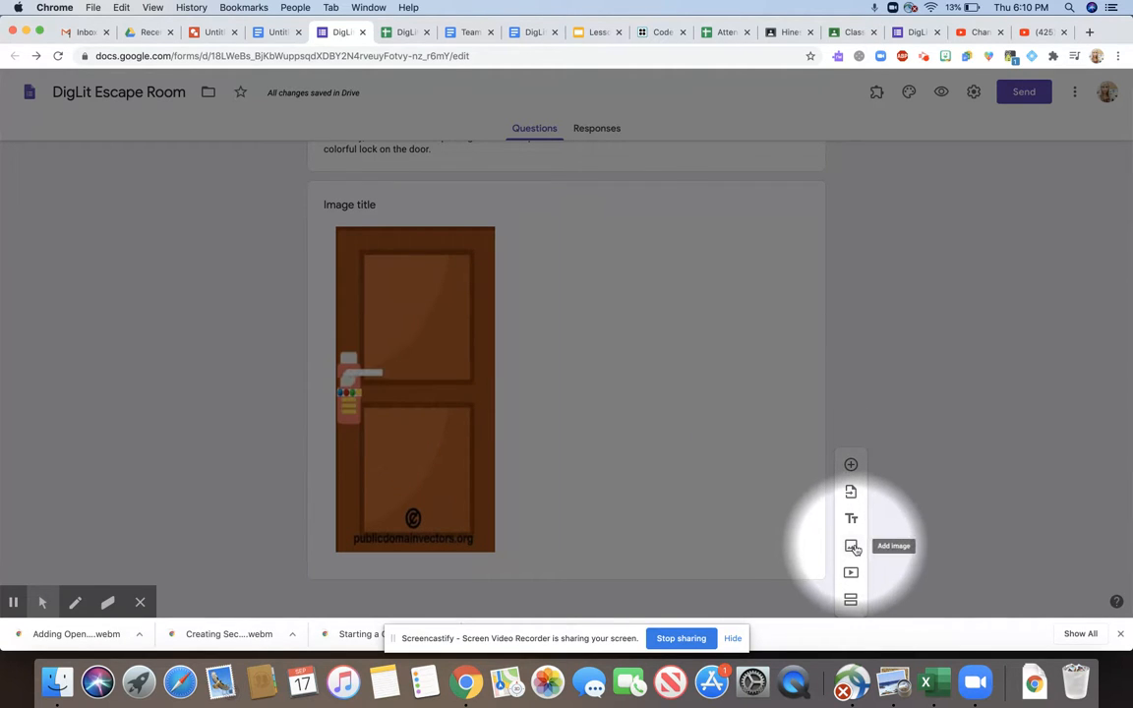
pyautogui.scroll(-1, 855, 548)
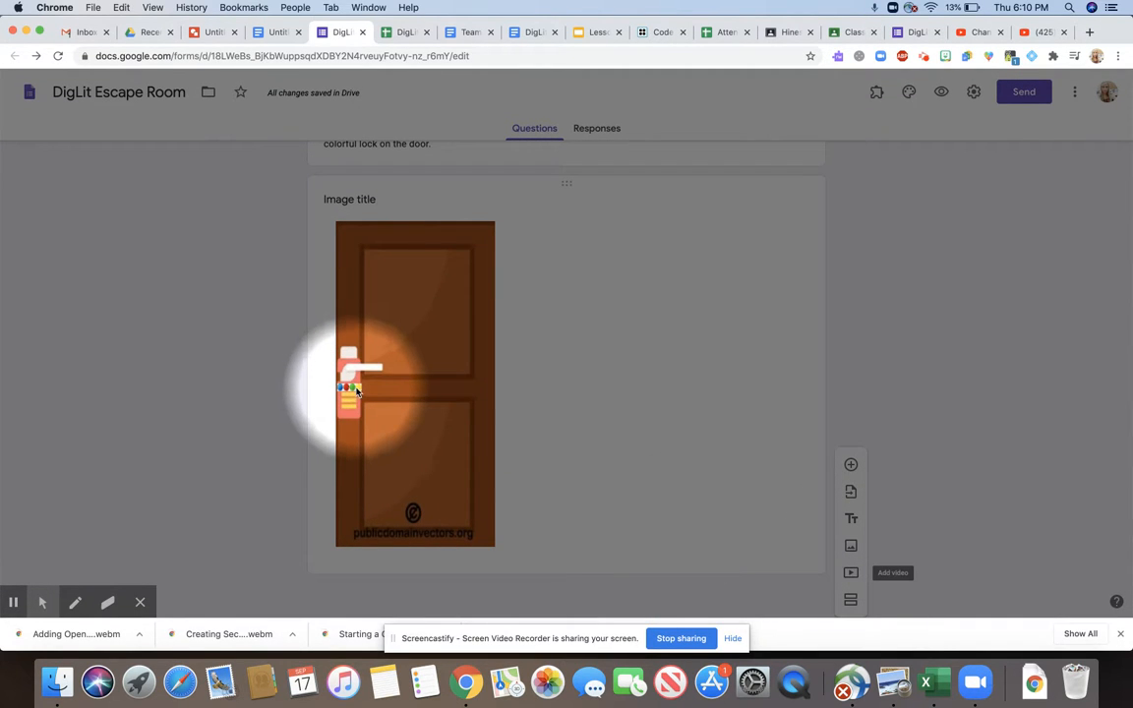
pyautogui.click(850, 601)
pyautogui.scroll(-4, 620, 357)
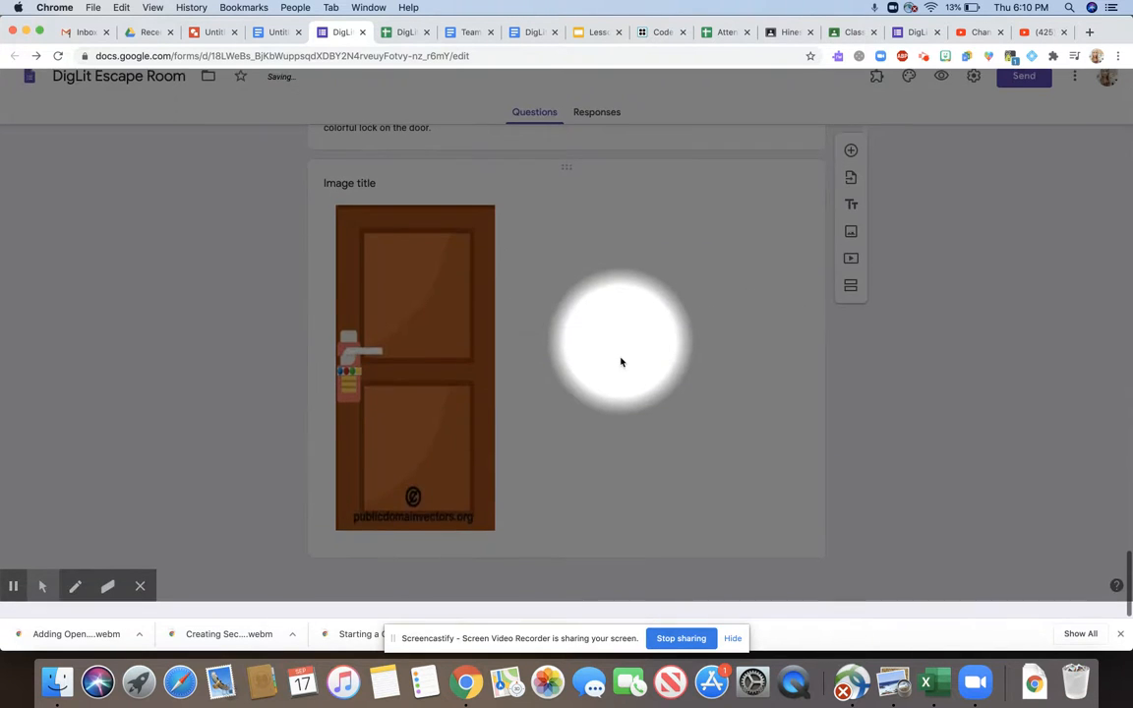
pyautogui.scroll(1, 619, 362)
pyautogui.scroll(-1, 619, 361)
pyautogui.click(683, 412)
pyautogui.scroll(-4, 687, 545)
pyautogui.click(631, 474)
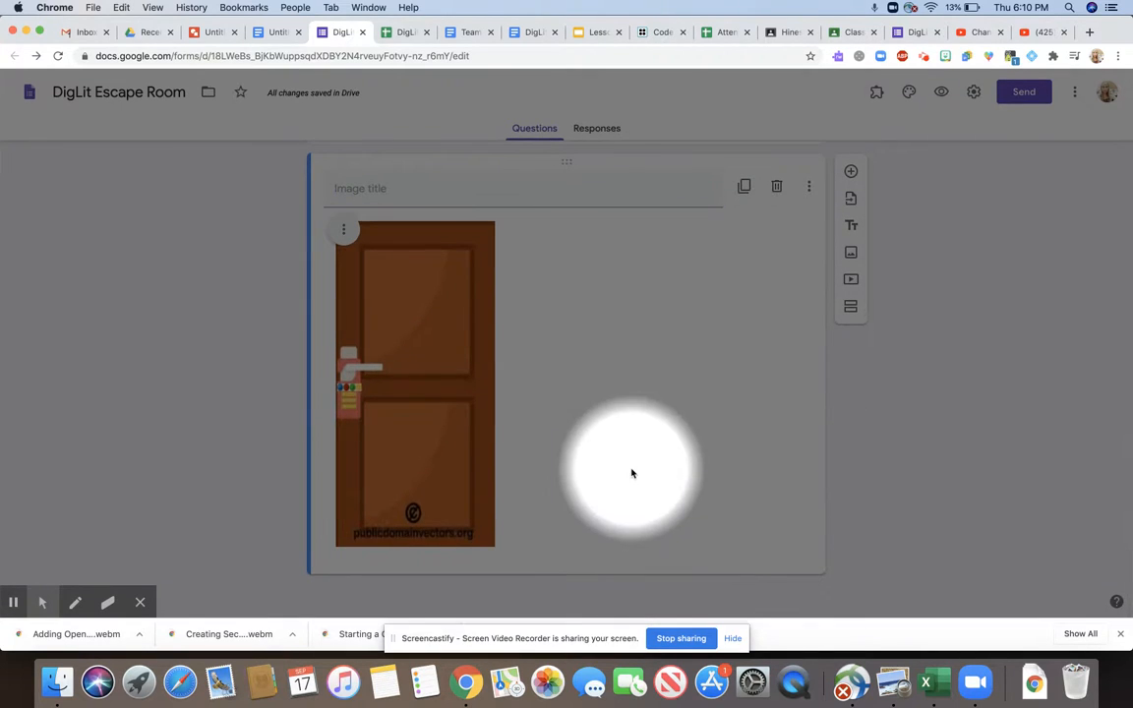
pyautogui.click(850, 306)
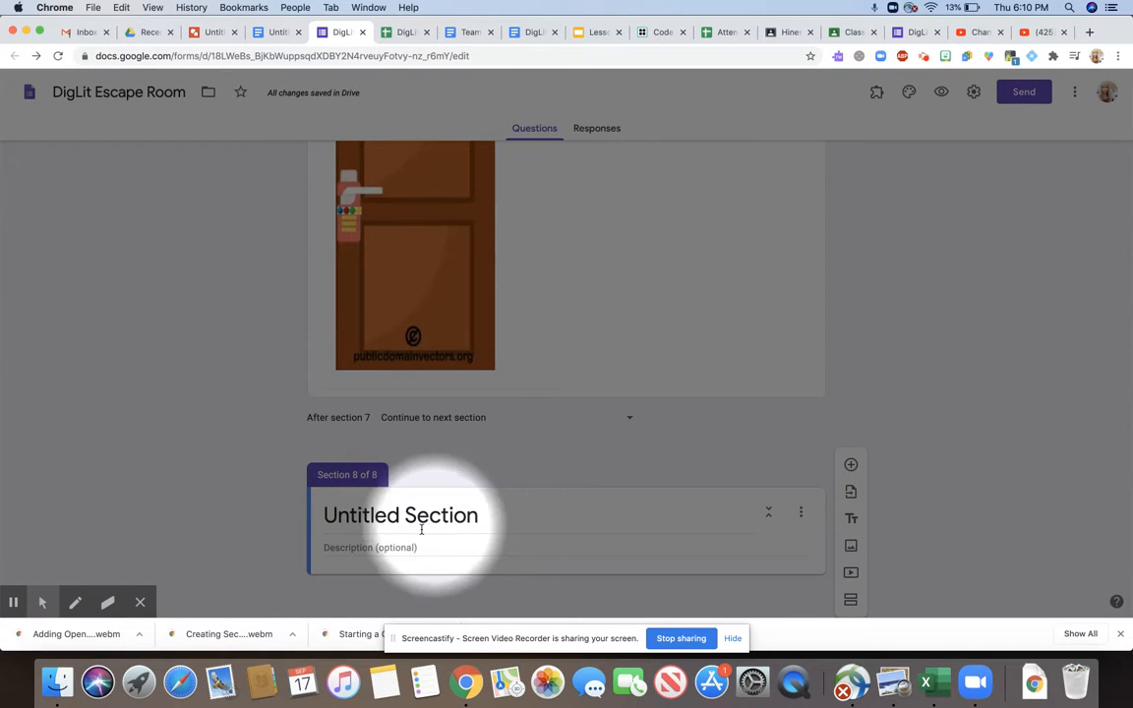
# Step: Title section 8 "YouTube video and spreadsheet" and describe the computer's open document, the "bug" answer and the YouTube video clue
pyautogui.click(430, 519)
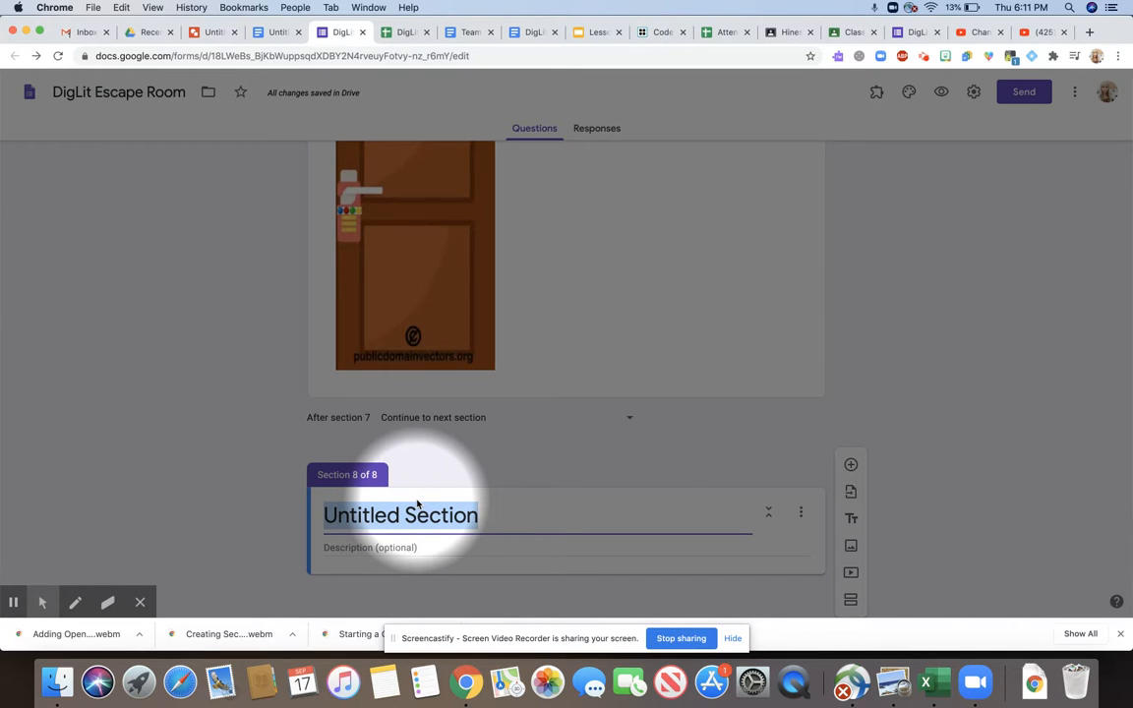
pyautogui.write('You')
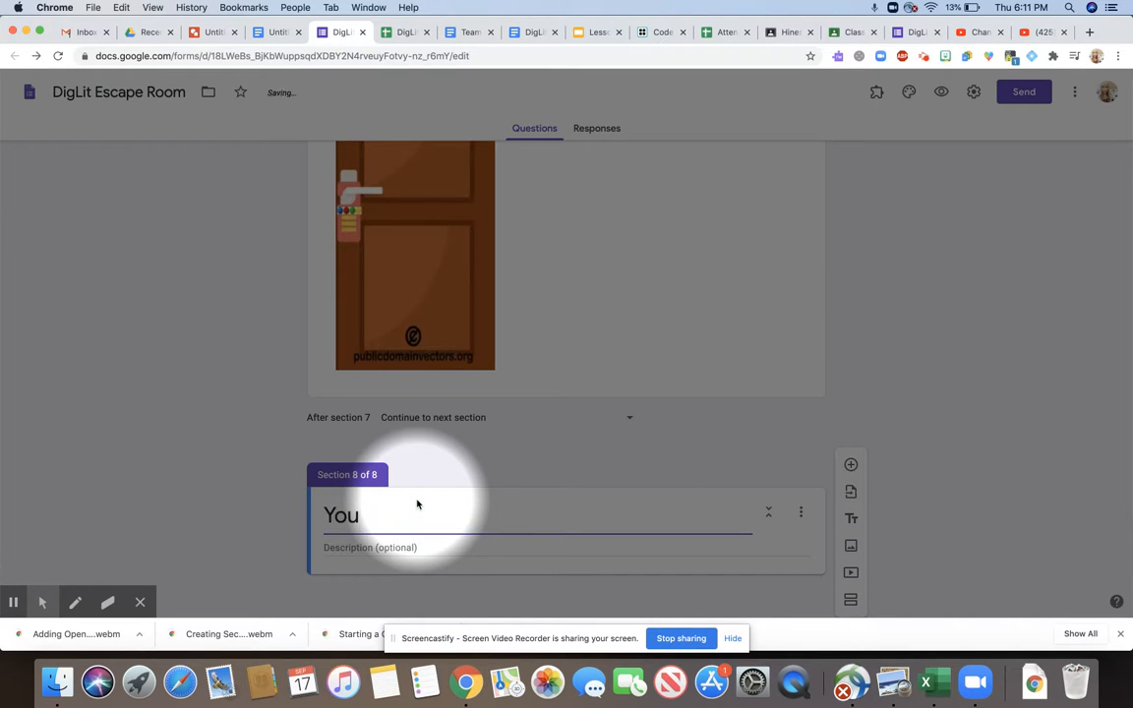
pyautogui.write('Tube vide')
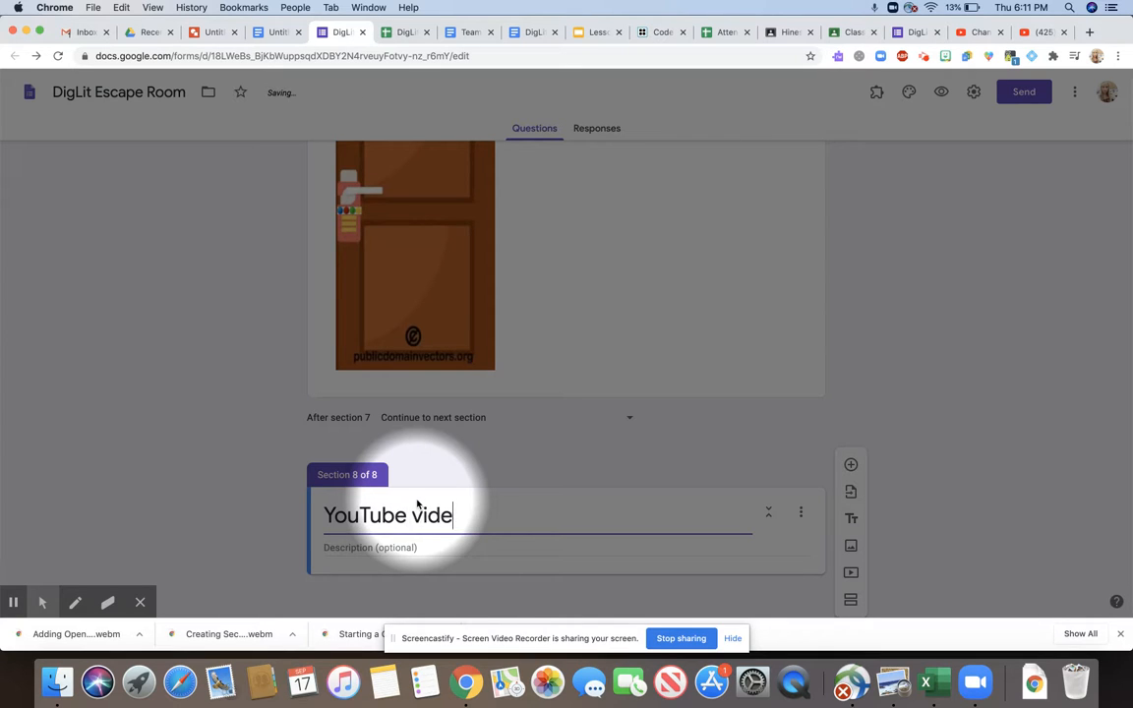
pyautogui.write('o and spre')
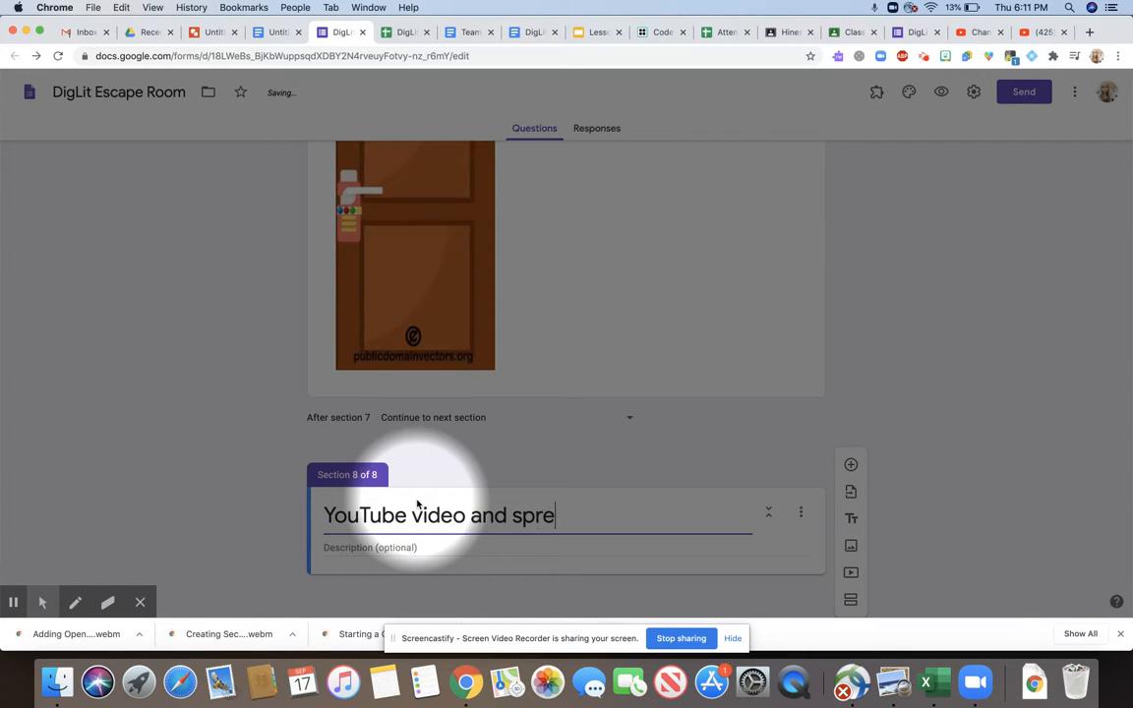
pyautogui.write('adsheet')
pyautogui.click(402, 547)
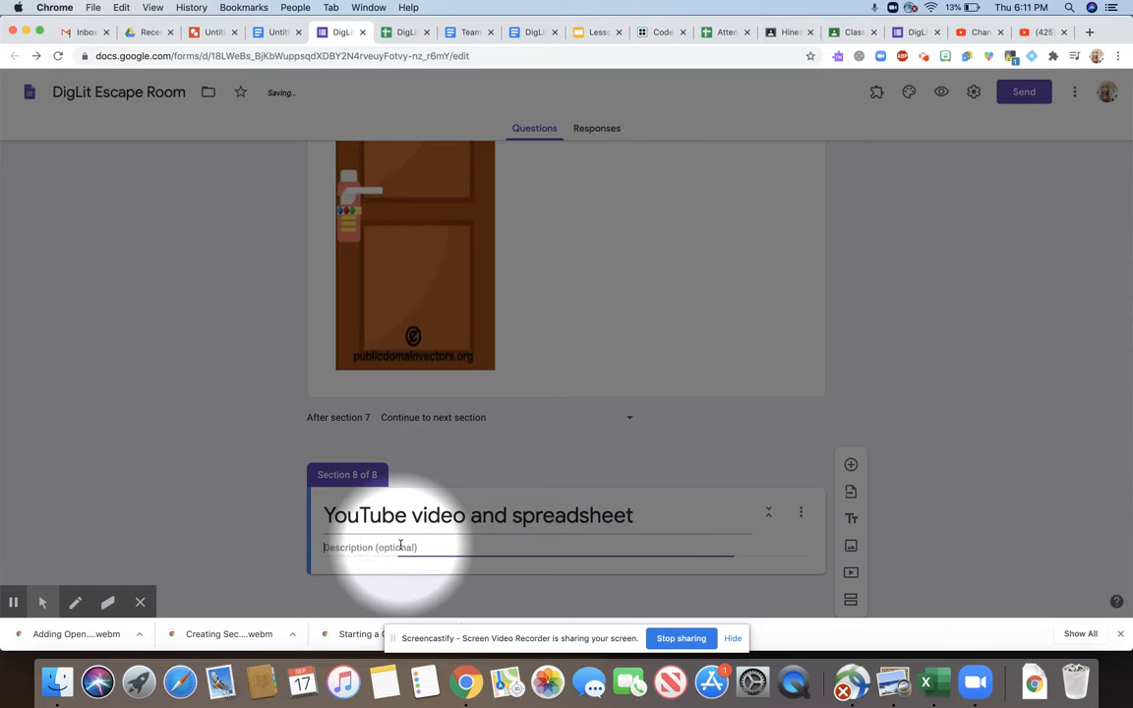
pyautogui.write('You see that there is a desktop computer that is open to the following document. Click the link below to view.   The document appears to be some sort of class assignment. You know that the answer to the last question is "bug". You type the word "bug" into the answer for the last question, hit Enter, and it lights up in blue.  Wait a minute! Could this be related to the lock on the door?  On that same computer in another tab, you see that there is a YouTube video open. You watch the video and think you can answer the remainder of the questions.')
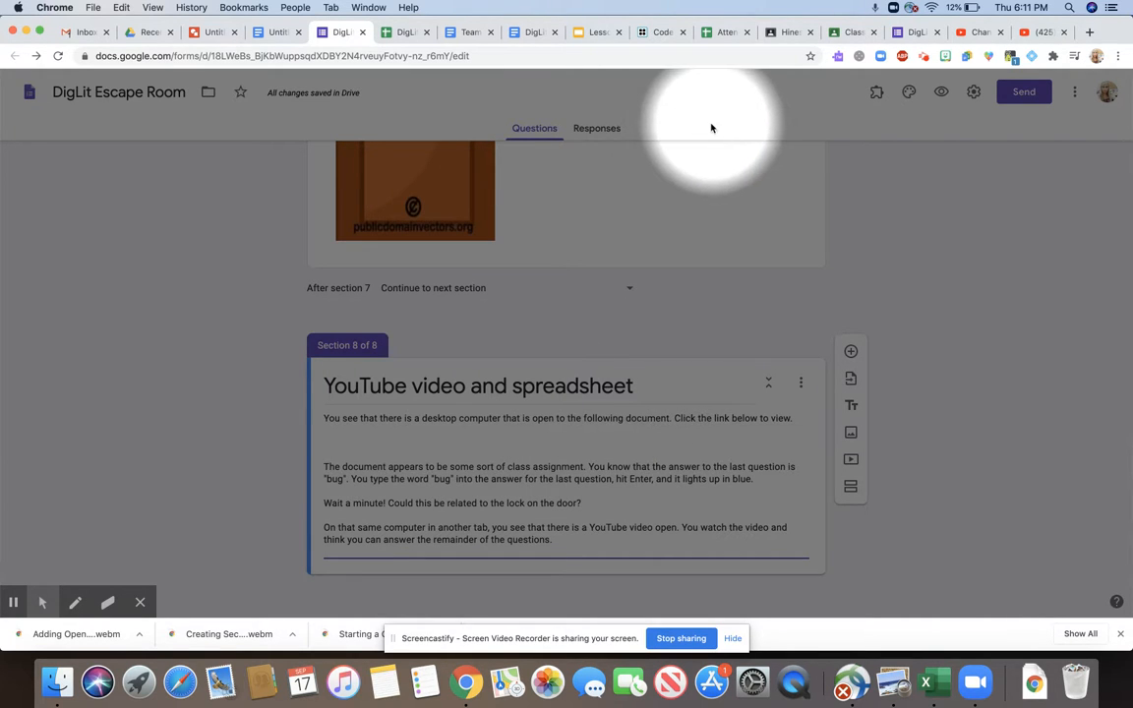
# Step: Switch to the "DigLit @ Home Color Lock Clue" spreadsheet and enter "bug" in B5 as the last prompt's answer
pyautogui.click(408, 34)
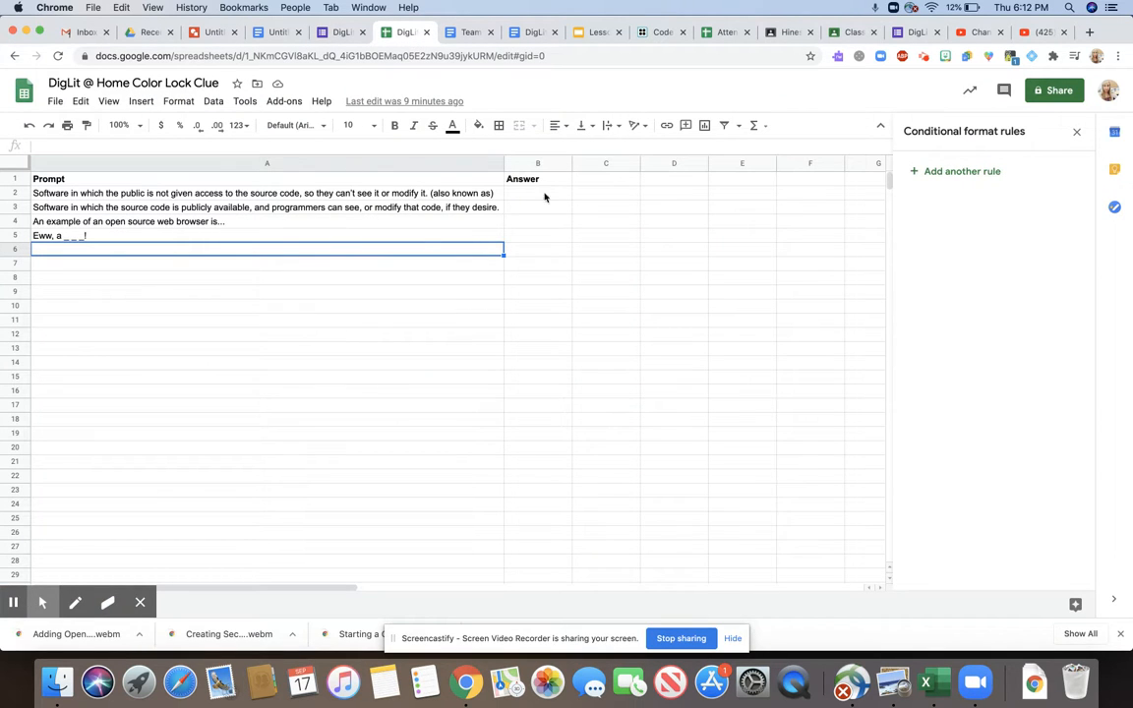
pyautogui.click(522, 238)
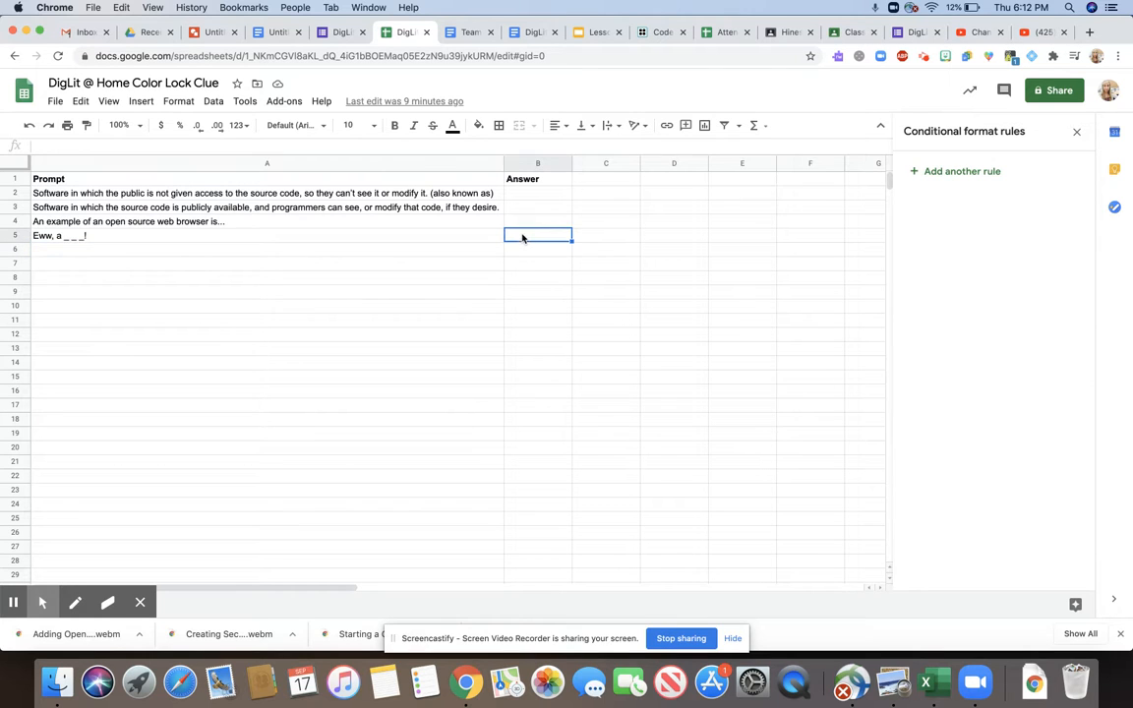
pyautogui.click(81, 237)
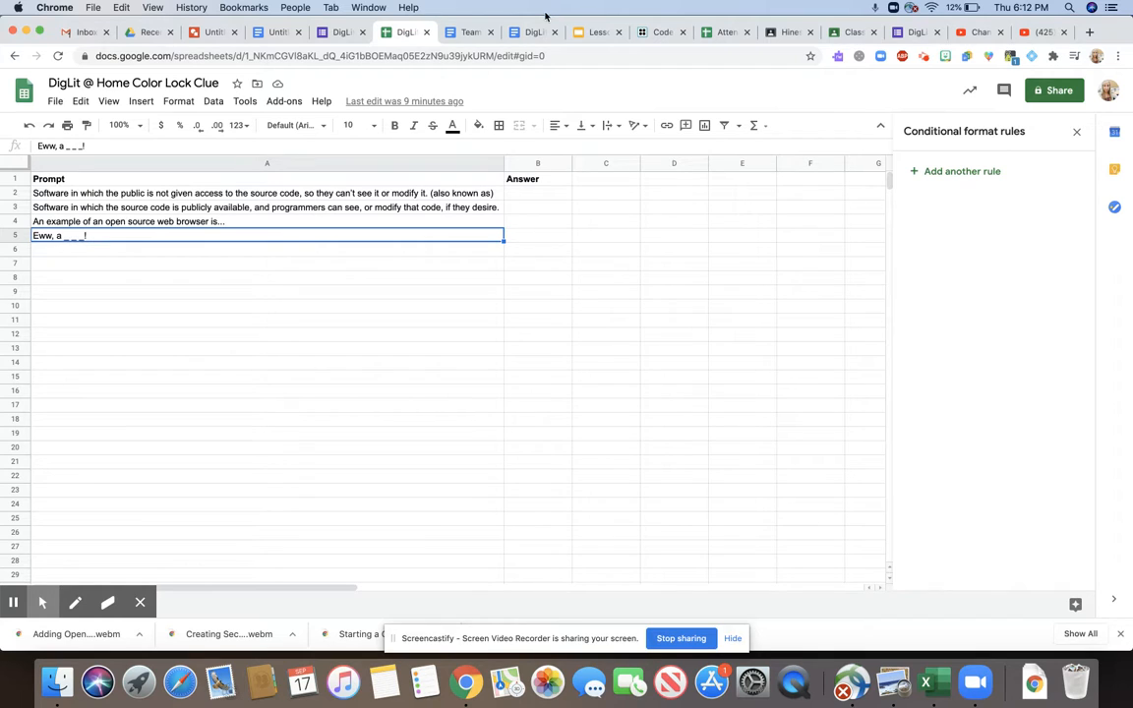
pyautogui.click(528, 238)
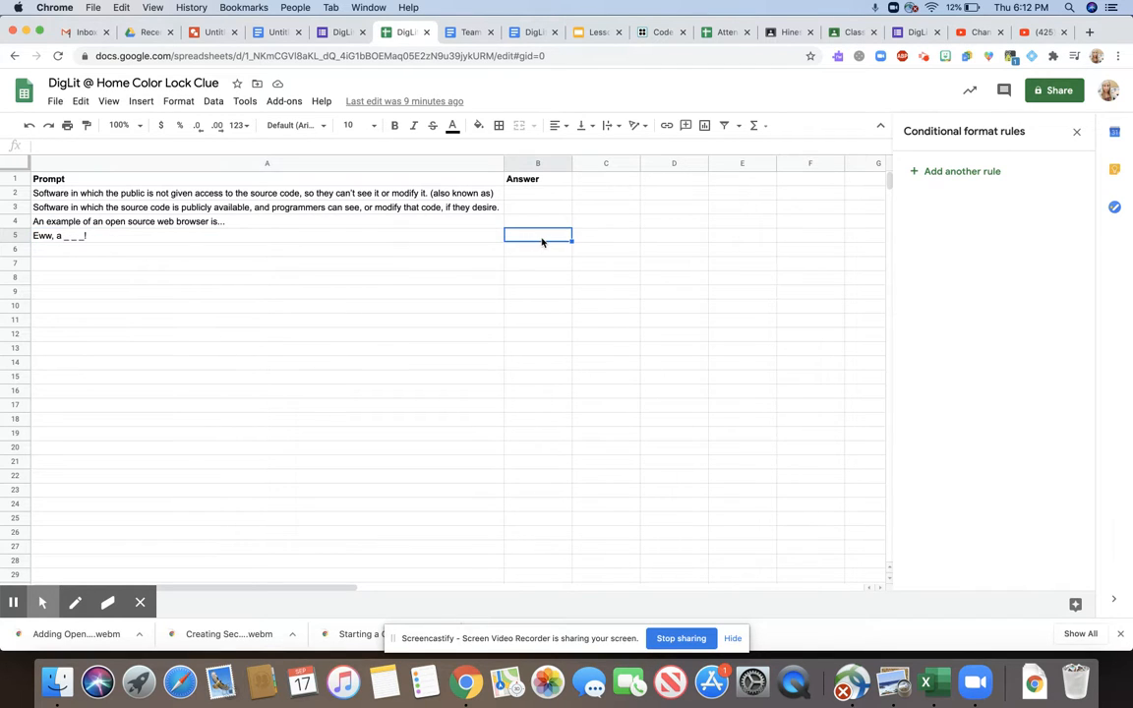
pyautogui.click(1075, 130)
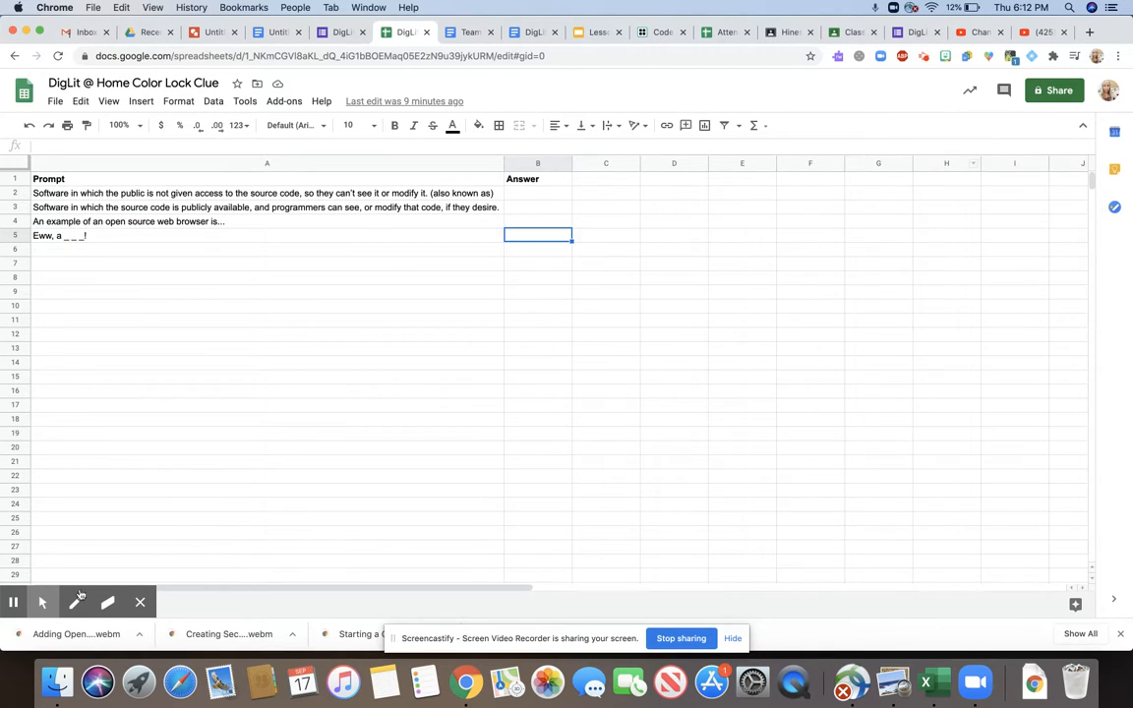
pyautogui.click(42, 602)
pyautogui.click(15, 571)
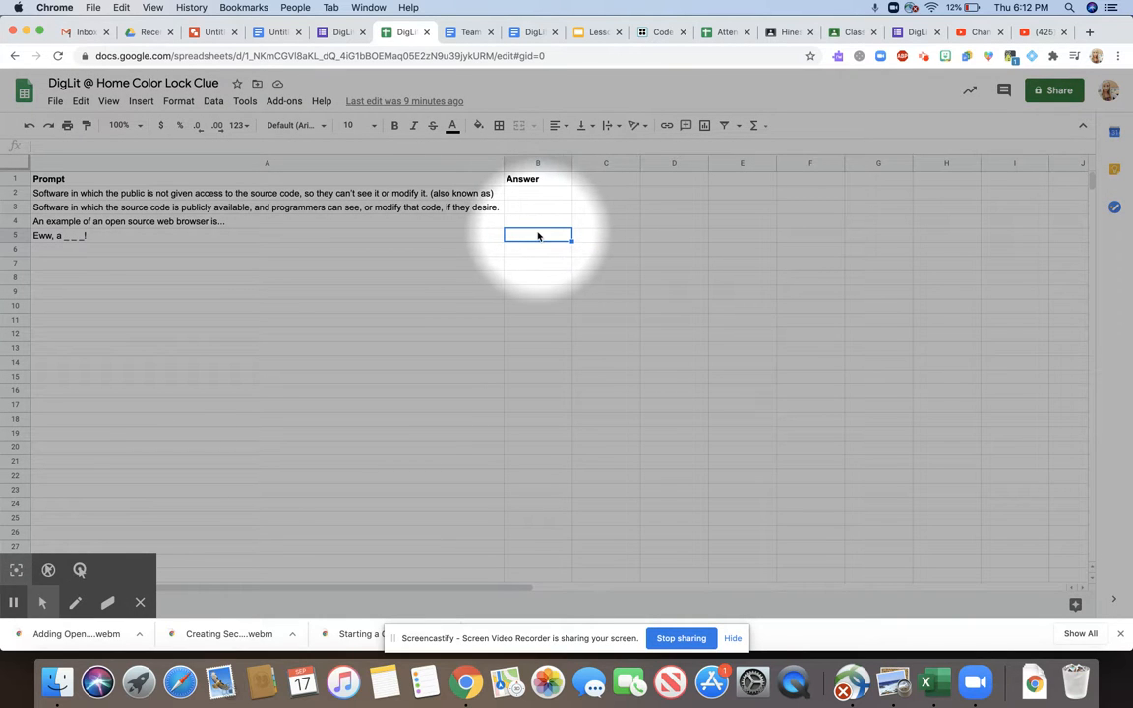
pyautogui.write('bug')
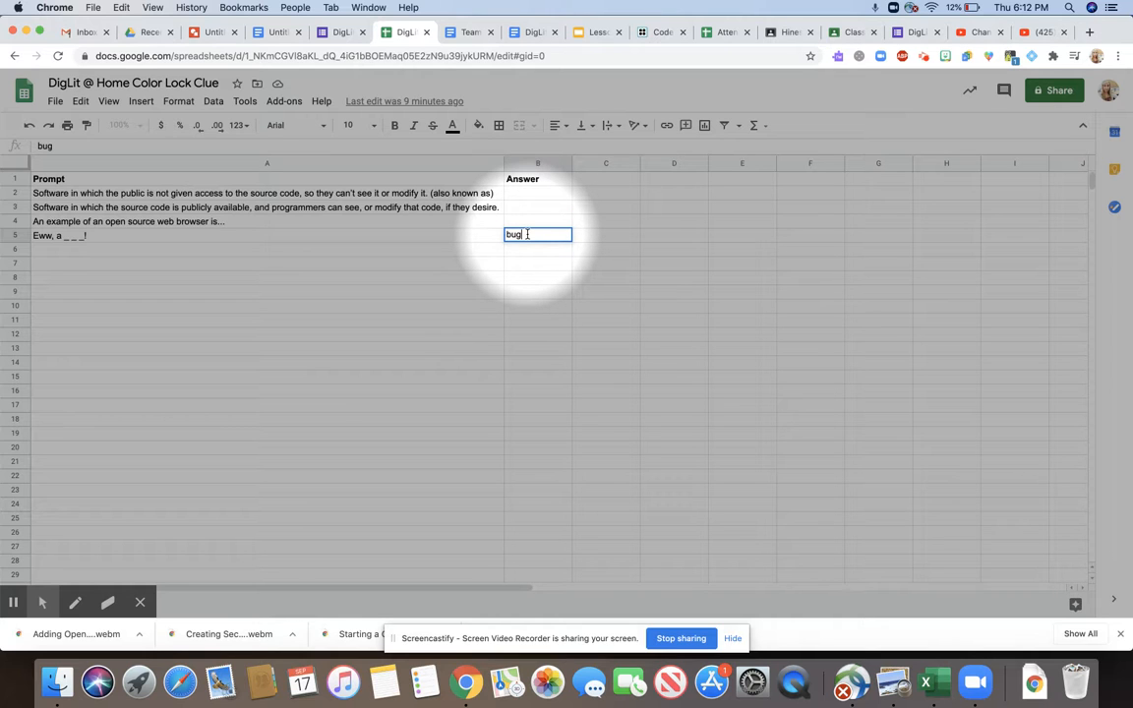
# Step: Set up a conditional format rule on B5 that fills the cell blue when its text contains "bug"
pyautogui.click(192, 105)
pyautogui.click(194, 106)
pyautogui.click(185, 104)
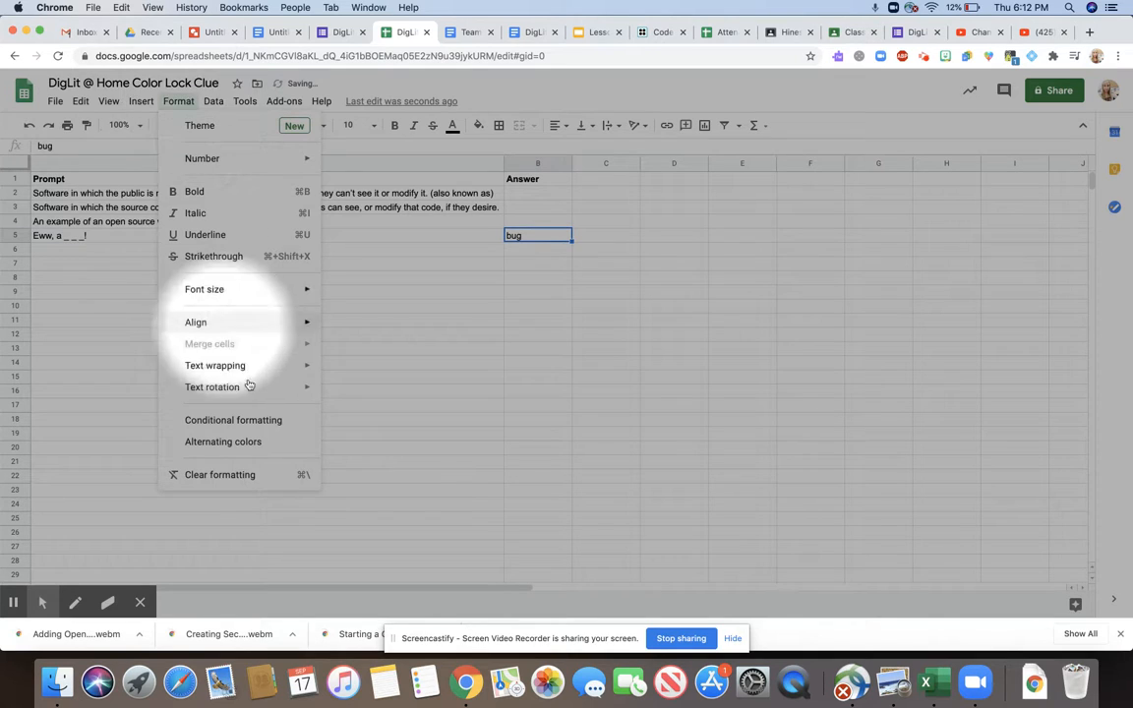
pyautogui.click(268, 420)
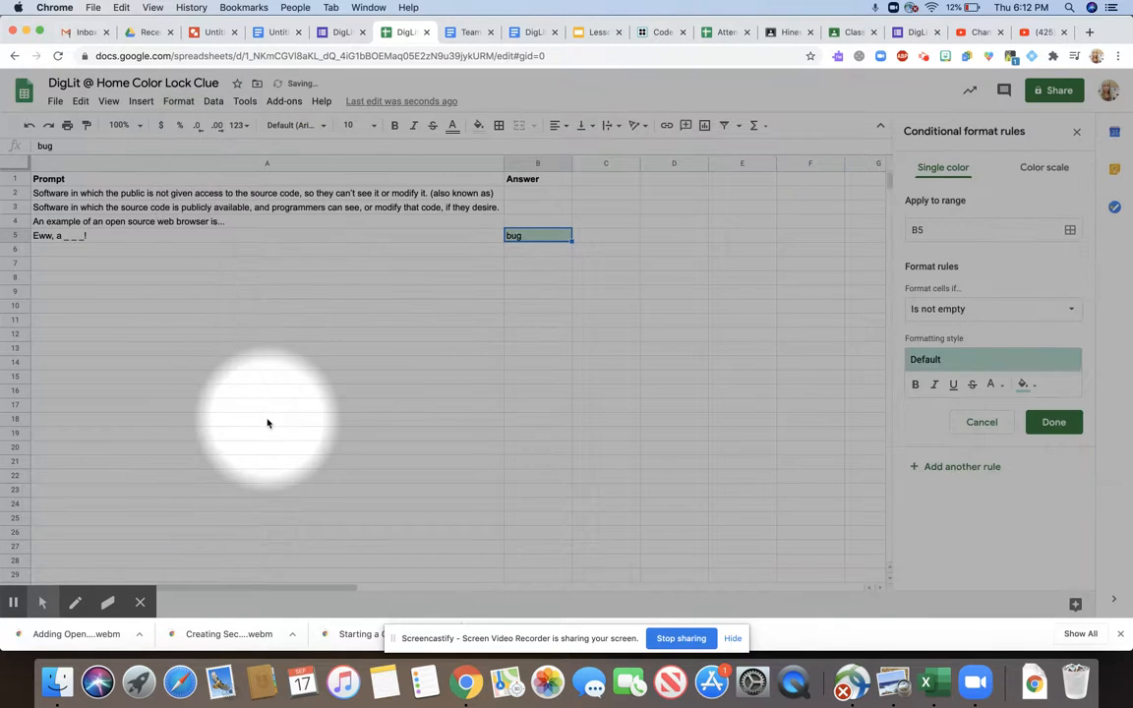
pyautogui.click(42, 602)
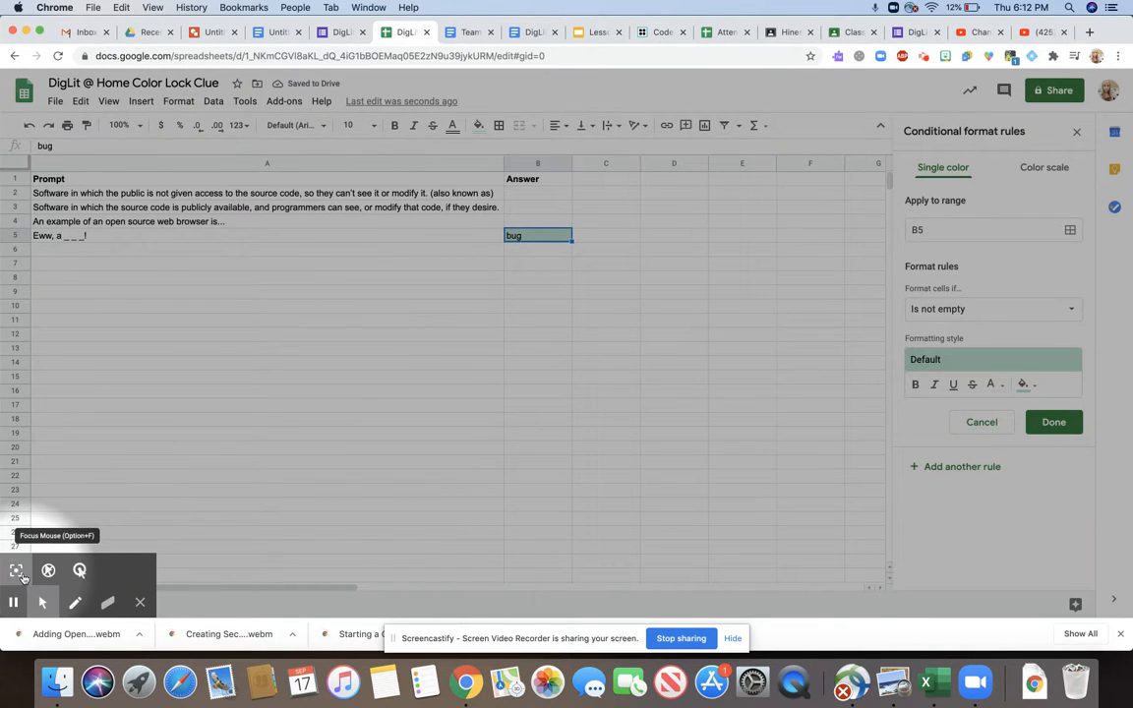
pyautogui.click(17, 572)
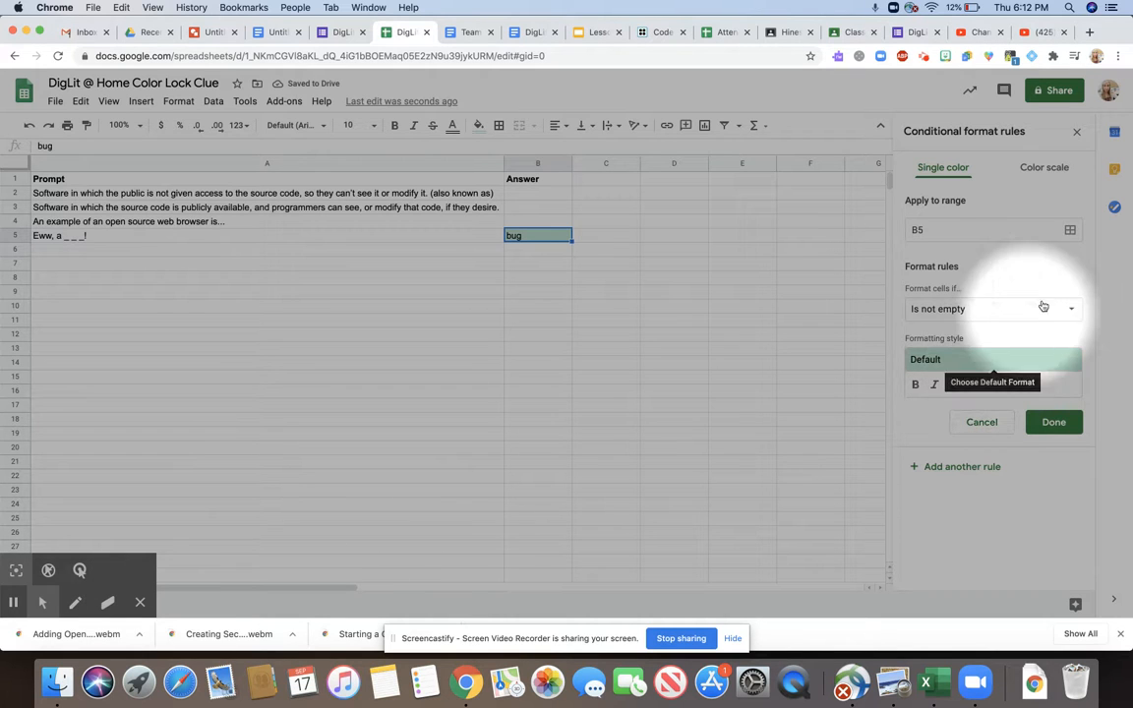
pyautogui.click(969, 315)
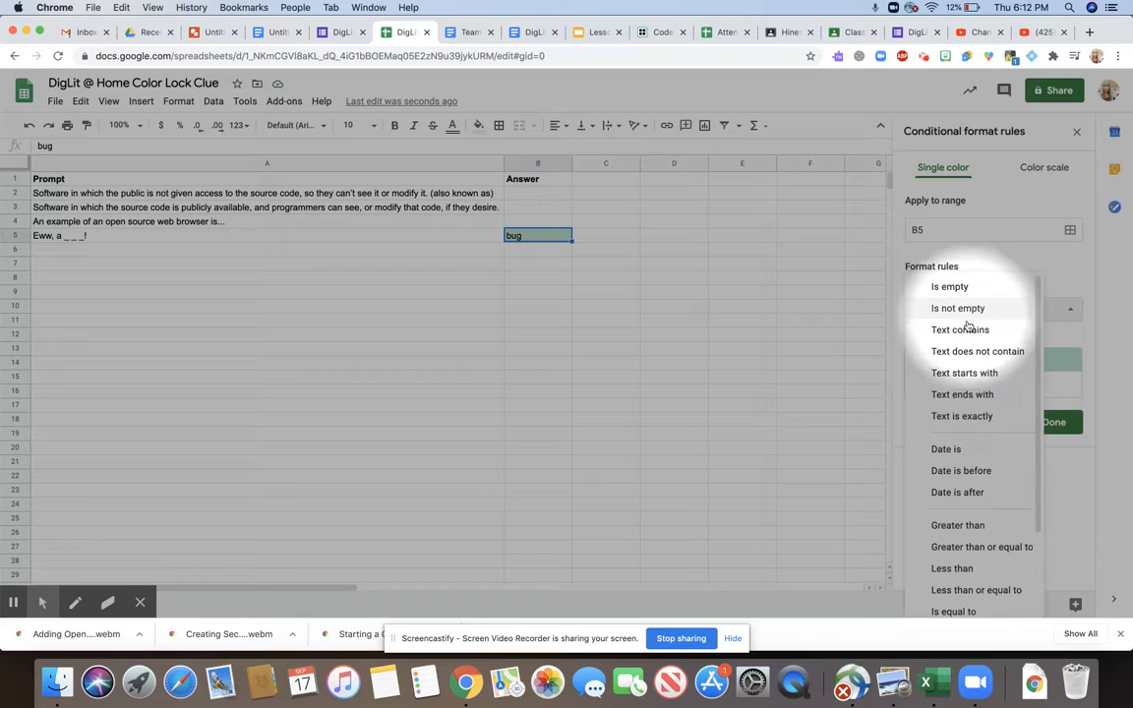
pyautogui.click(963, 332)
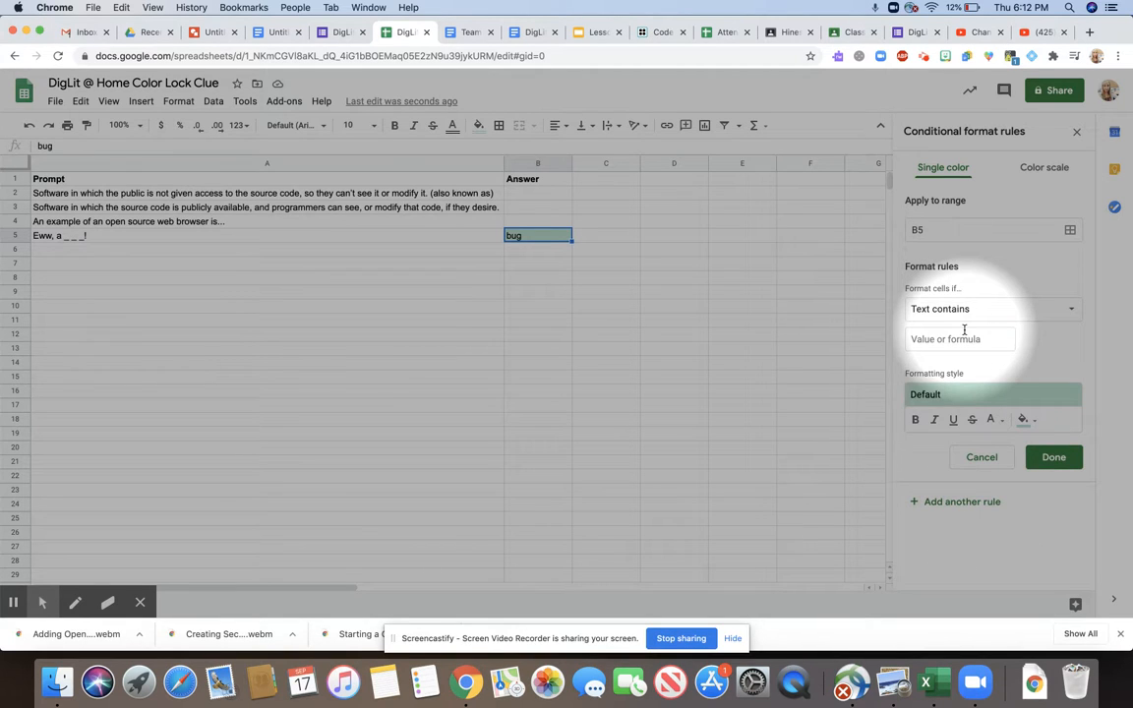
pyautogui.click(950, 339)
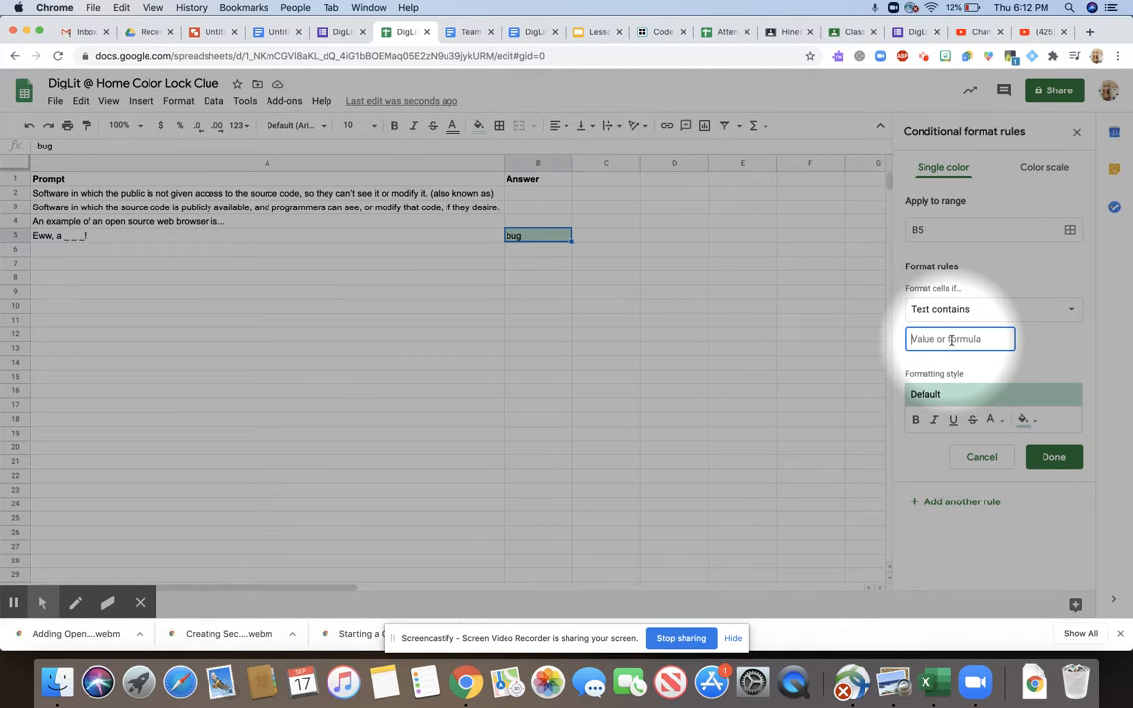
pyautogui.write('bug')
pyautogui.click(1029, 423)
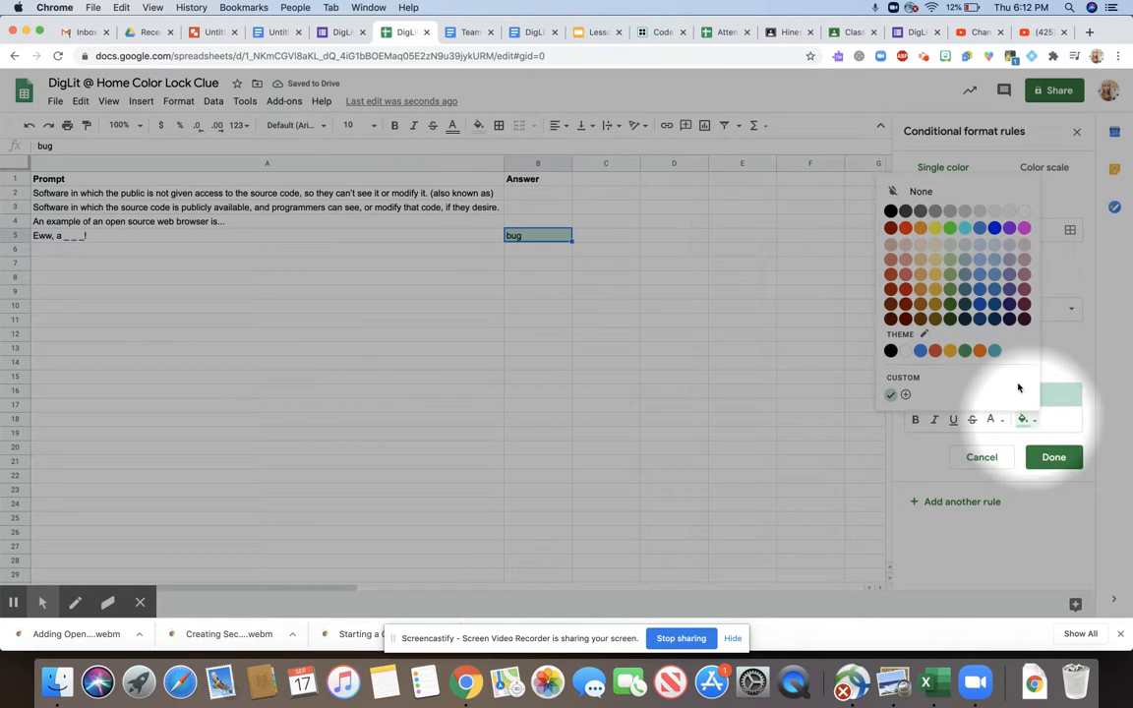
pyautogui.click(982, 276)
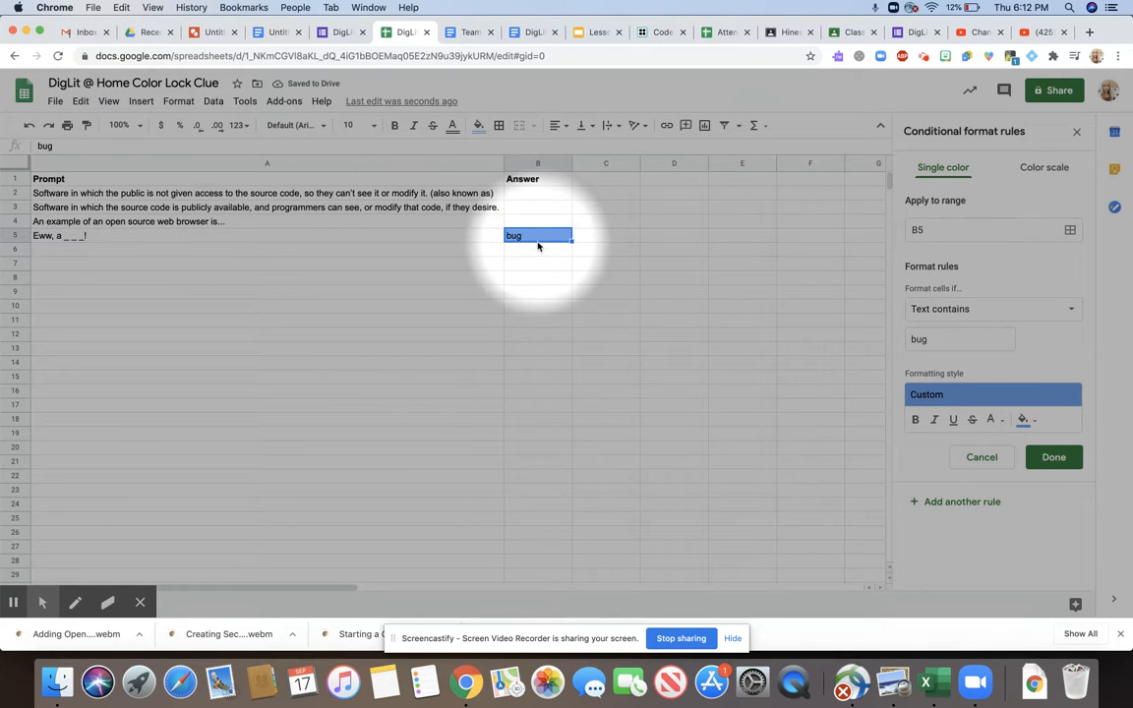
# Step: Test the B5 rule by replacing the answer with "ant" and re-entering "bug"
pyautogui.press('BackSpace')
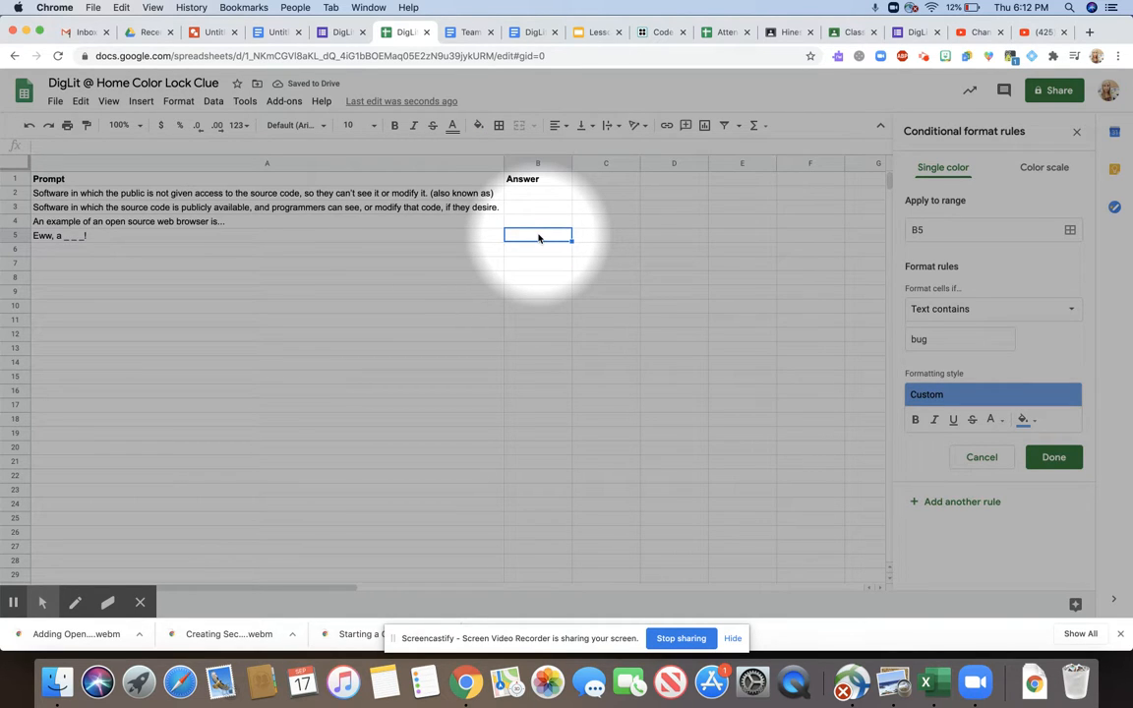
pyautogui.write('ant')
pyautogui.press('Return')
pyautogui.click(536, 237)
pyautogui.write('bug')
pyautogui.press('Return')
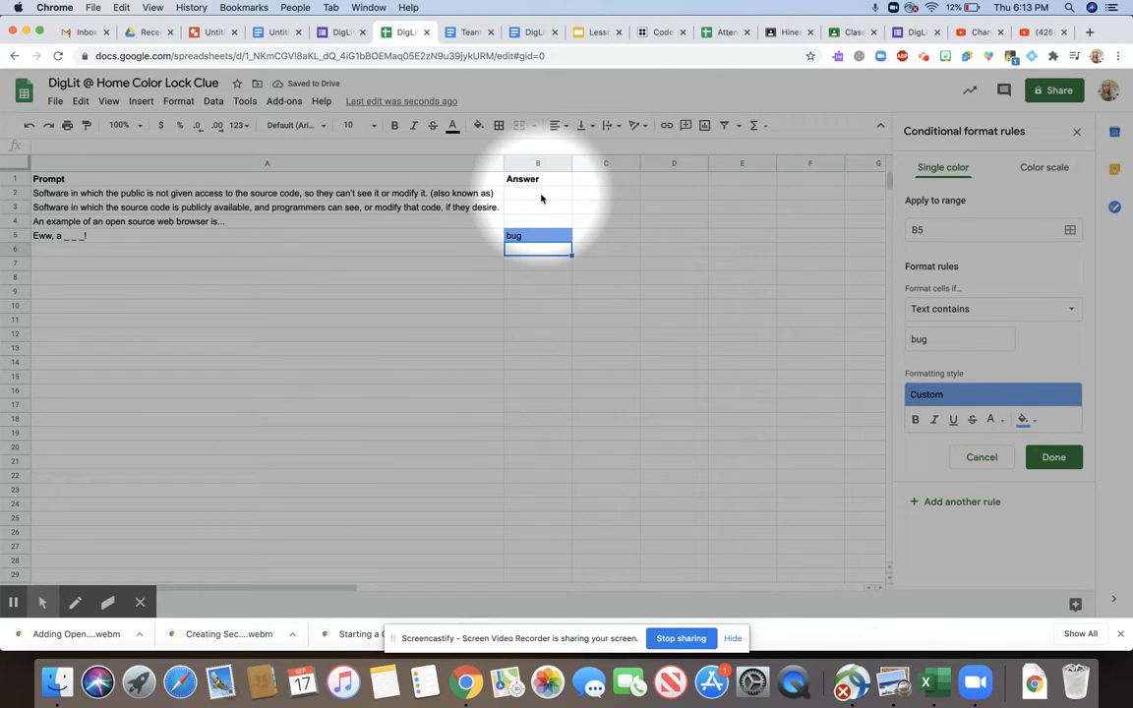
# Step: Fill in the remaining answers: "open source" in B2, "closed source" in B3 and "firefox" in B4, and select B2
pyautogui.click(541, 196)
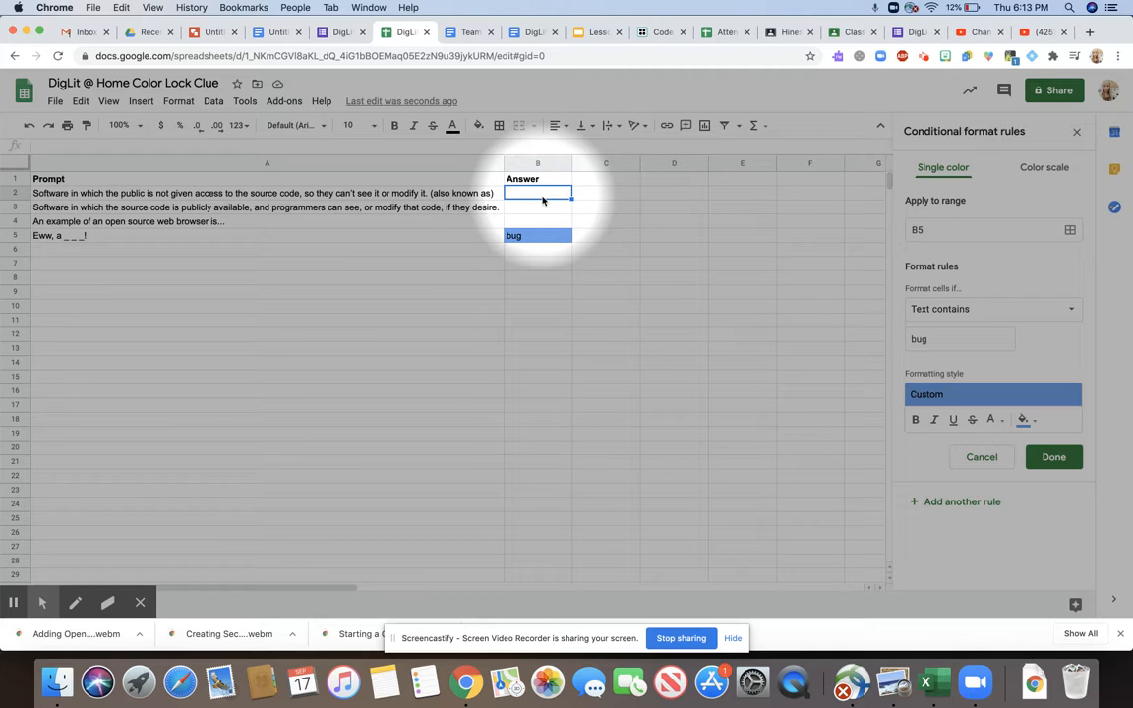
pyautogui.write('open source')
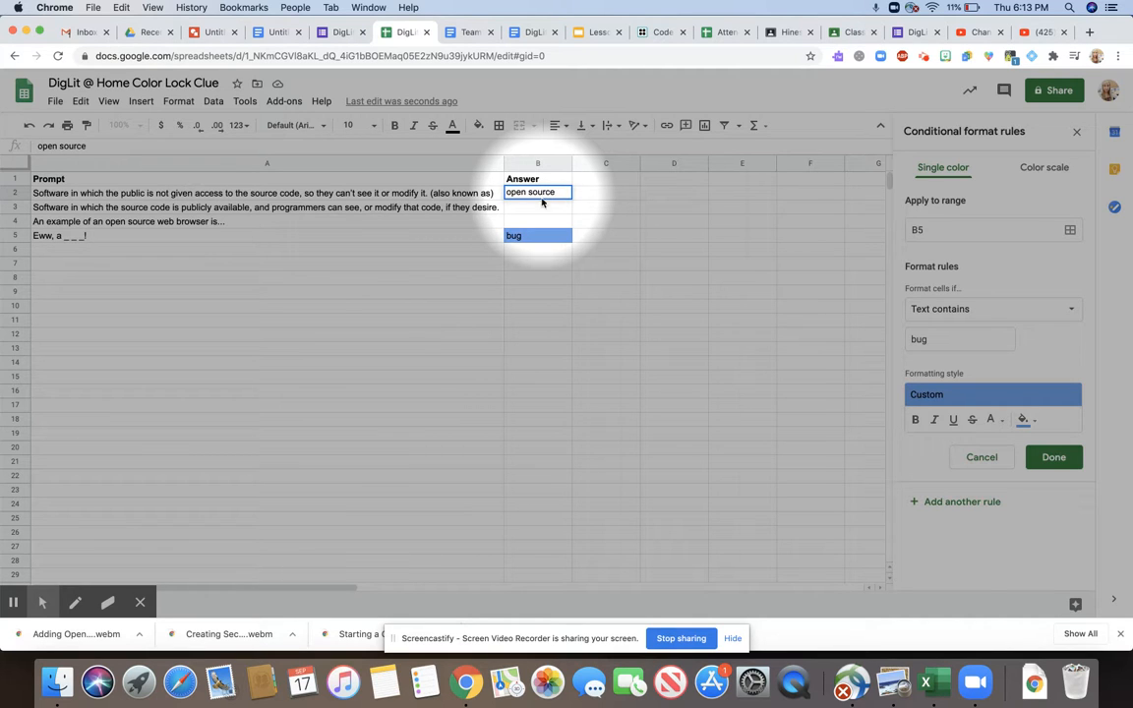
pyautogui.click(536, 208)
pyautogui.write('closed sour')
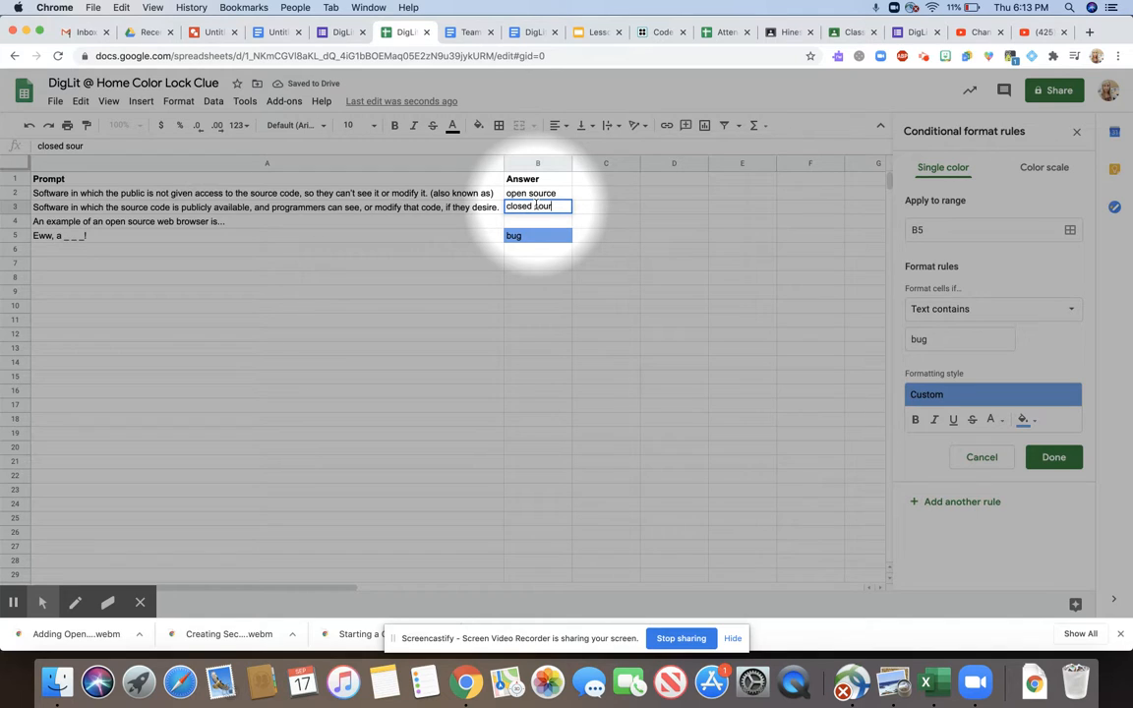
pyautogui.write('ce')
pyautogui.press('Return')
pyautogui.write('firefox')
pyautogui.press('Return')
pyautogui.click(561, 250)
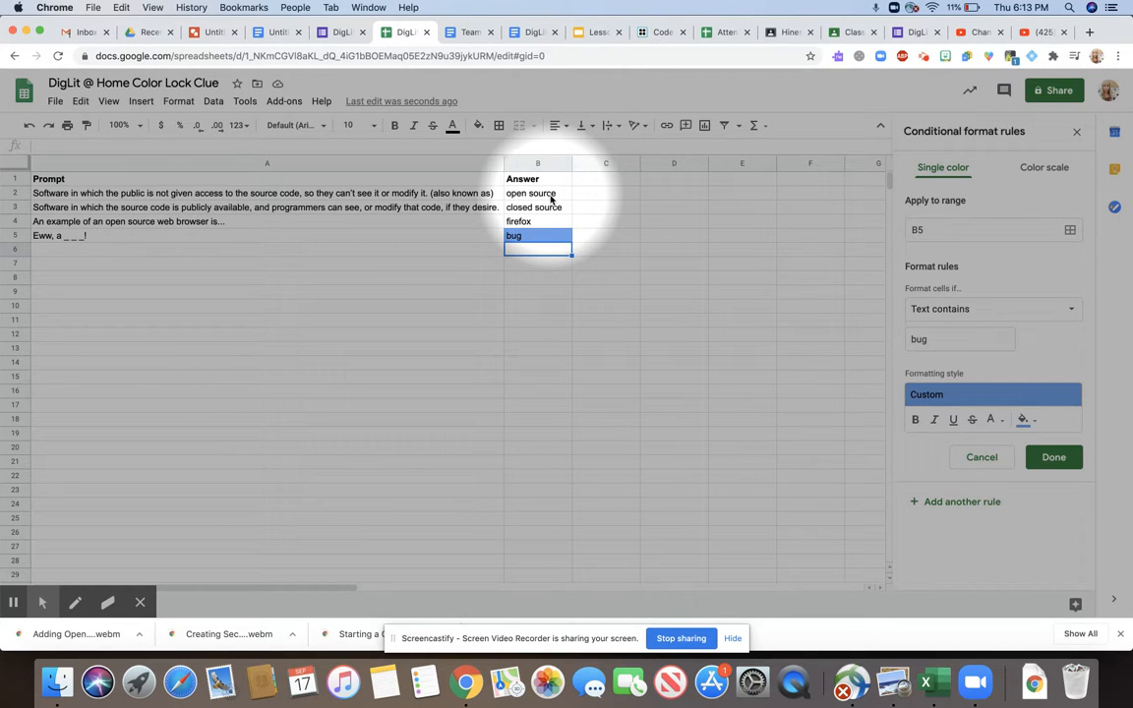
pyautogui.click(547, 197)
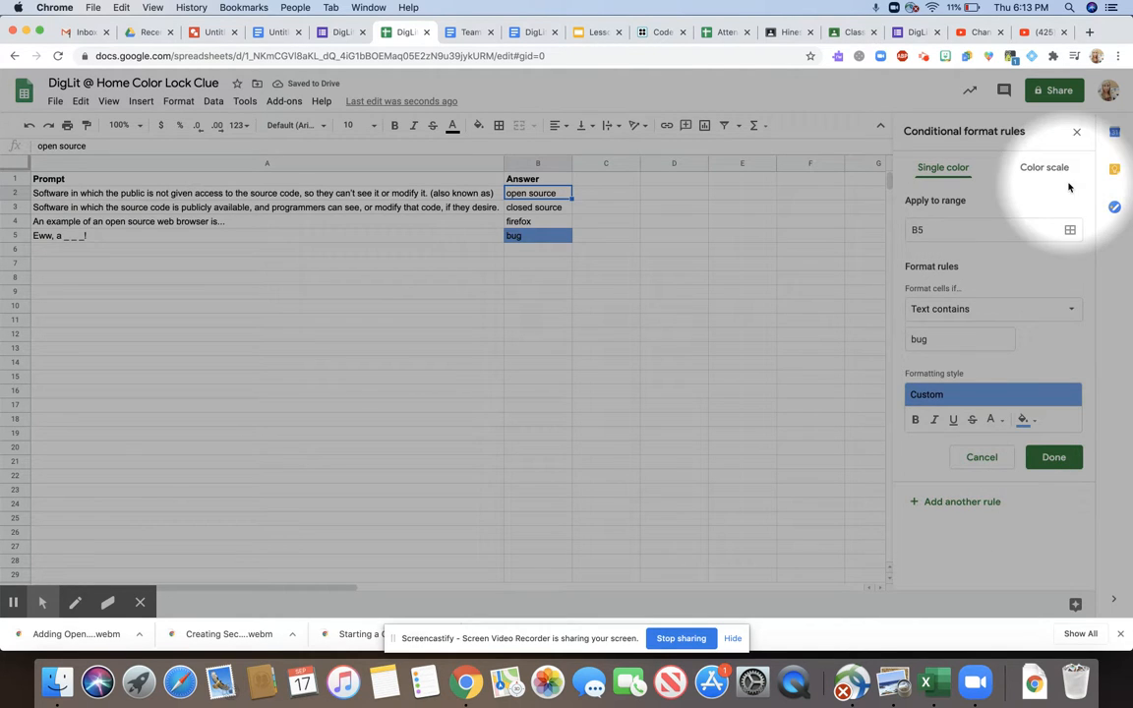
# Step: Add a conditional format rule on B2 that fills the cell yellow when its text contains "open so"
pyautogui.click(1077, 133)
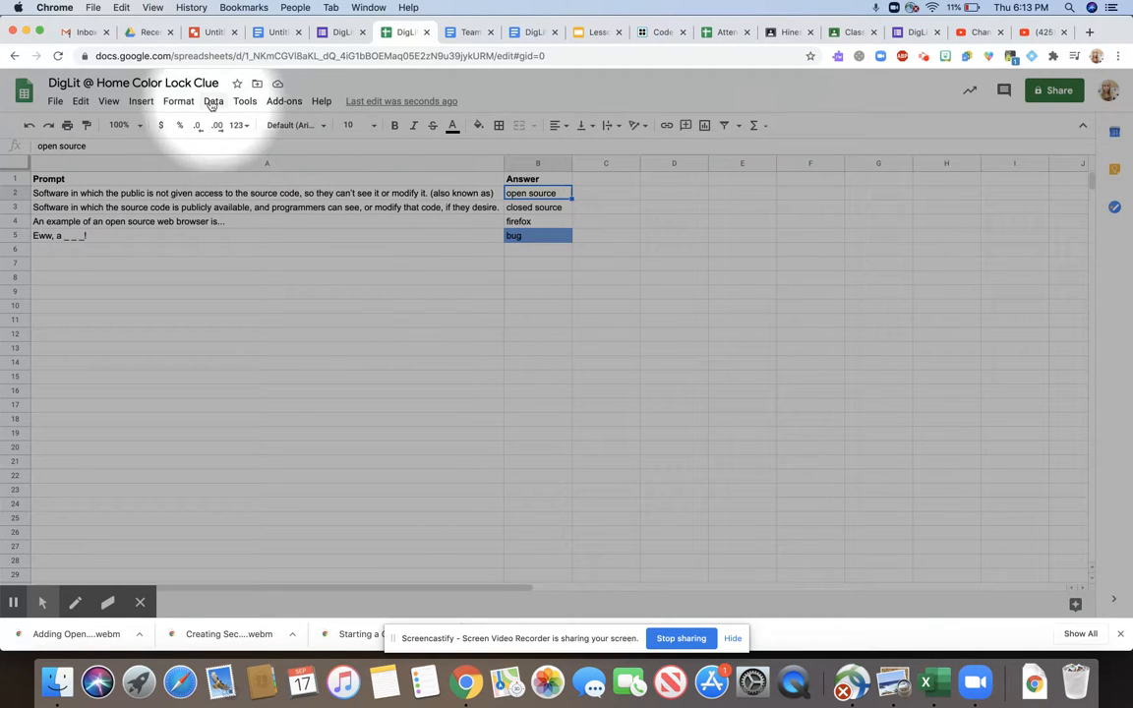
pyautogui.click(179, 102)
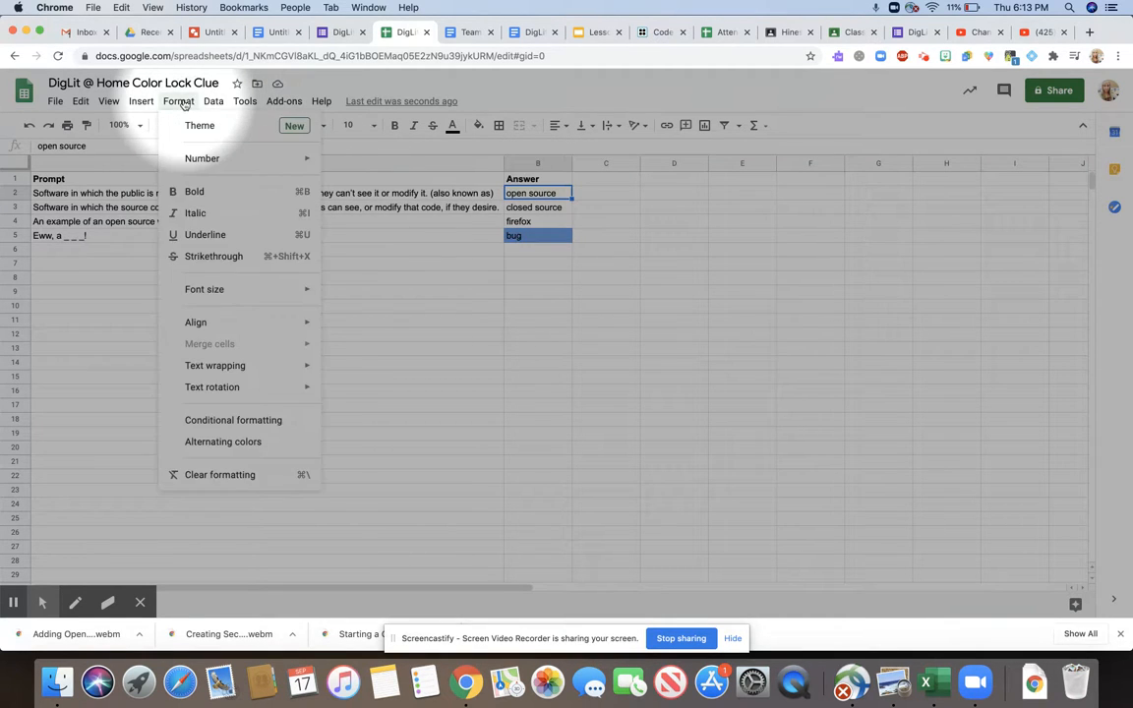
pyautogui.click(255, 419)
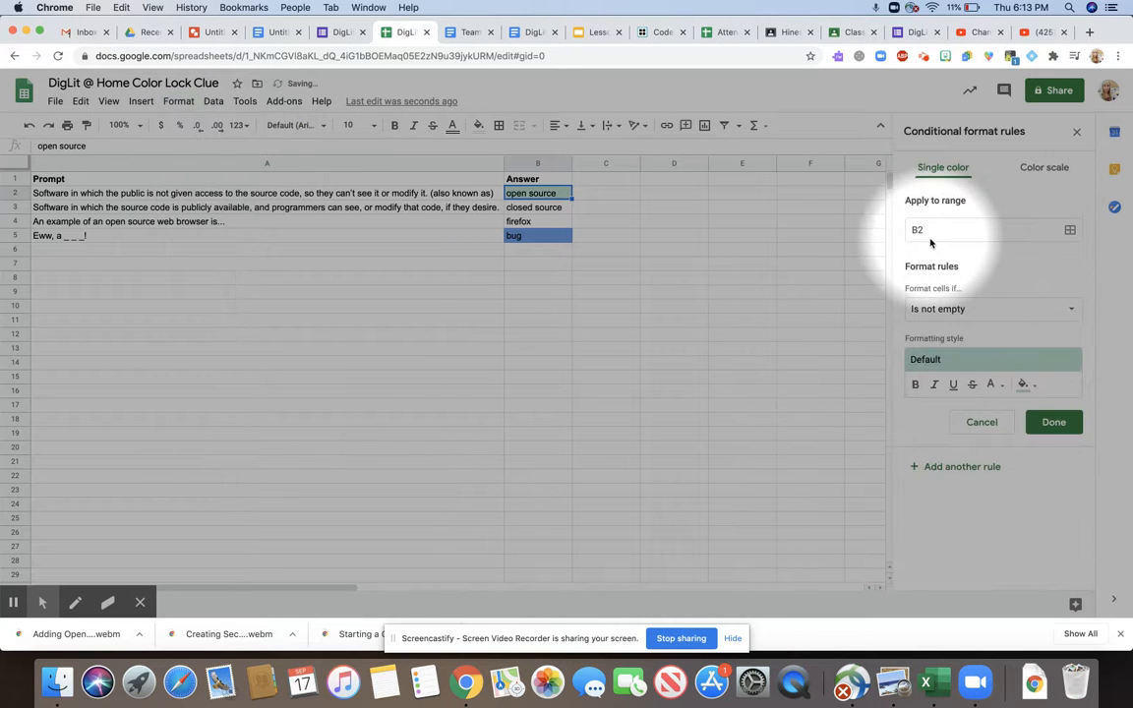
pyautogui.click(962, 310)
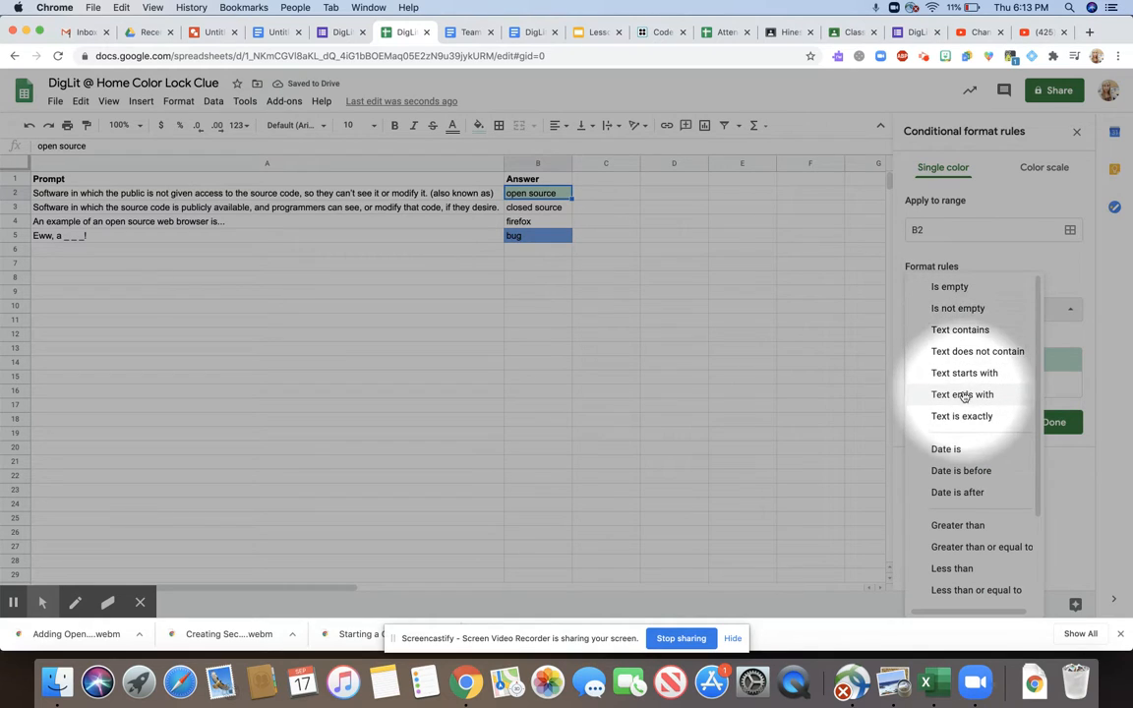
pyautogui.click(962, 329)
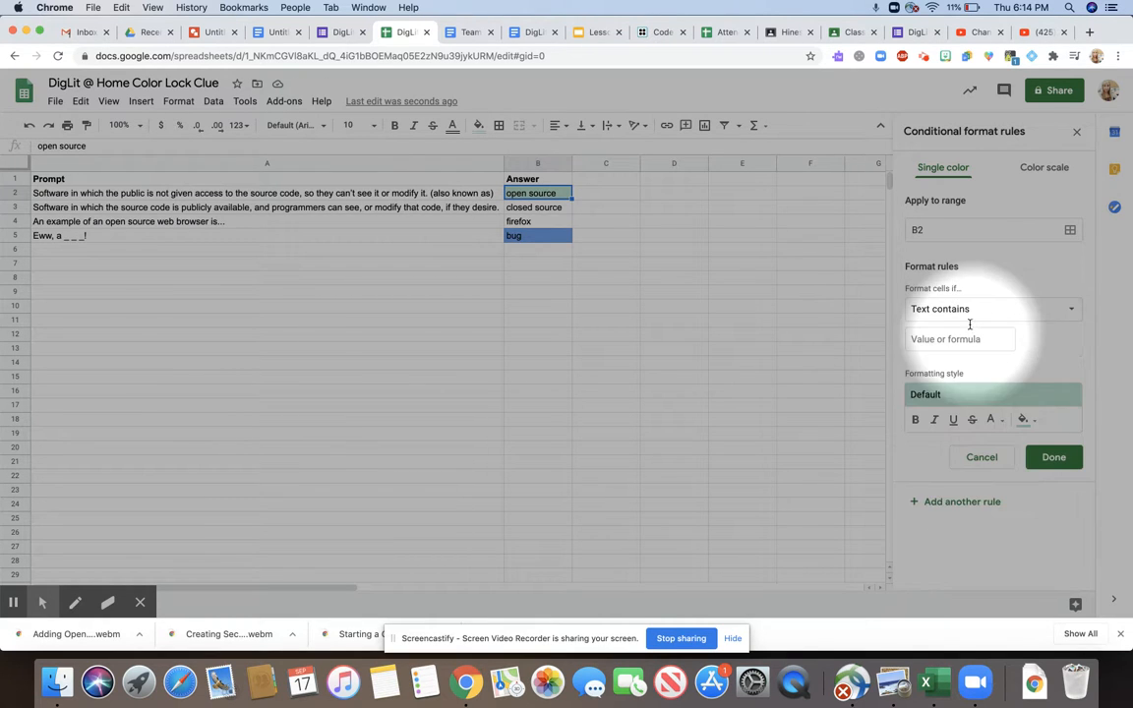
pyautogui.click(951, 337)
pyautogui.write('open so')
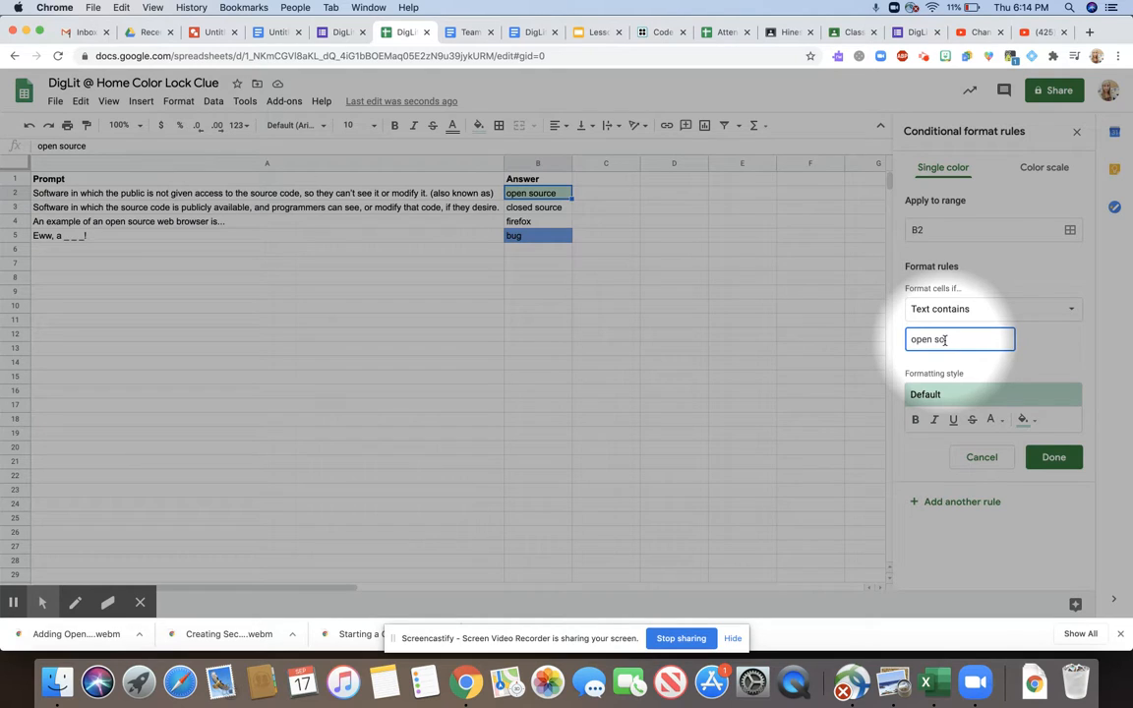
pyautogui.write('rce')
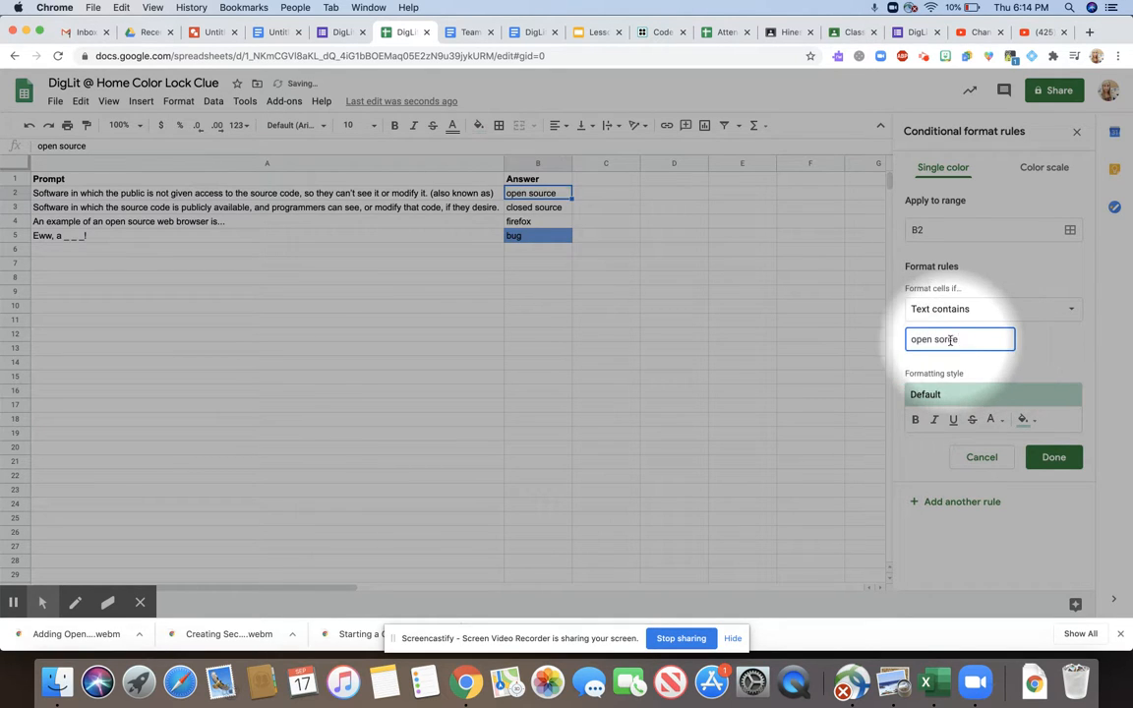
pyautogui.moveTo(935, 341); pyautogui.dragTo(955, 341)
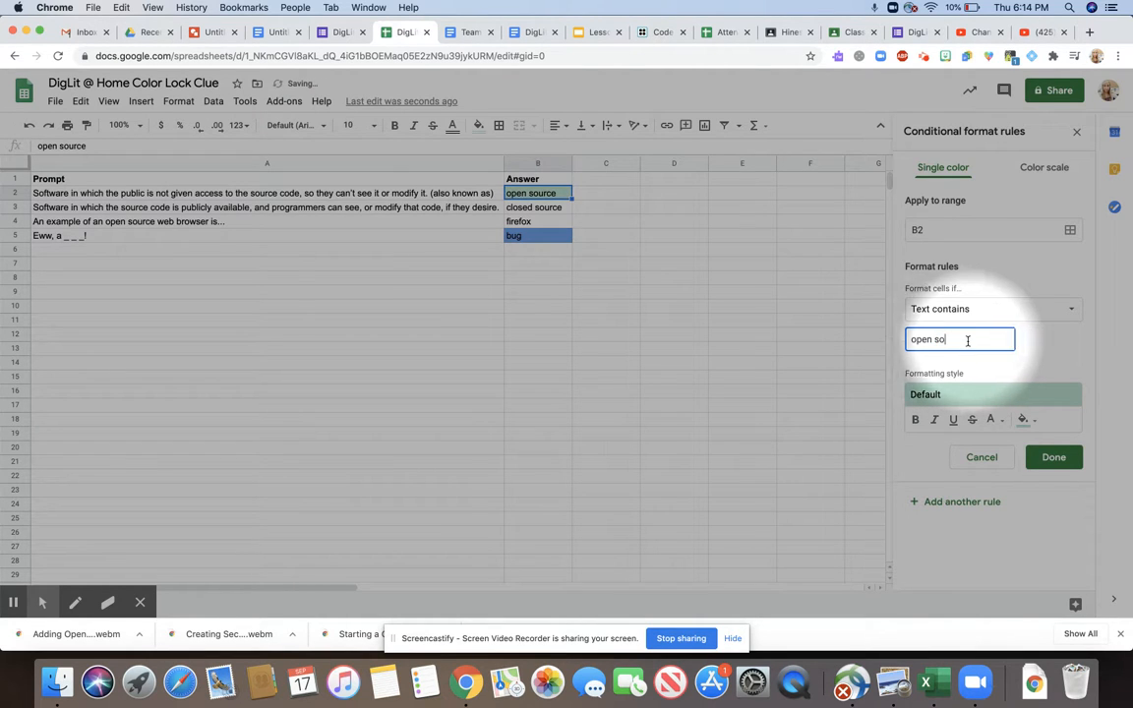
pyautogui.click(1024, 420)
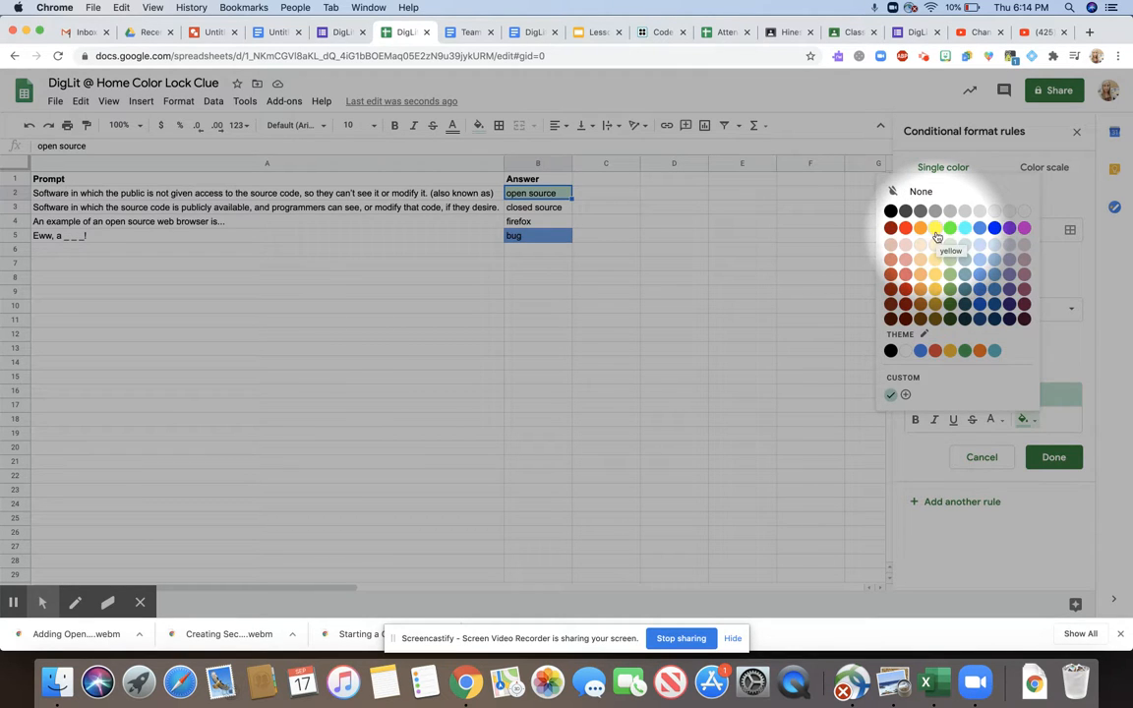
pyautogui.click(935, 228)
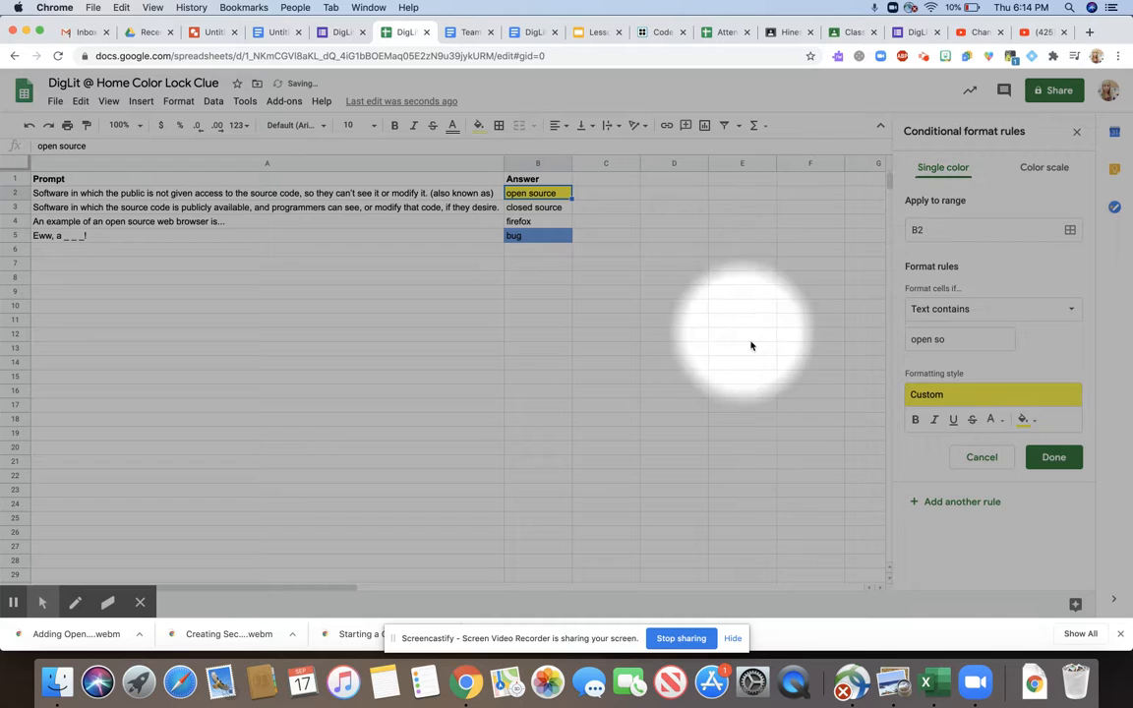
pyautogui.click(1053, 457)
# Step: Add a conditional format rule on B3 that fills the cell light red when its text contains "closed so"
pyautogui.click(551, 209)
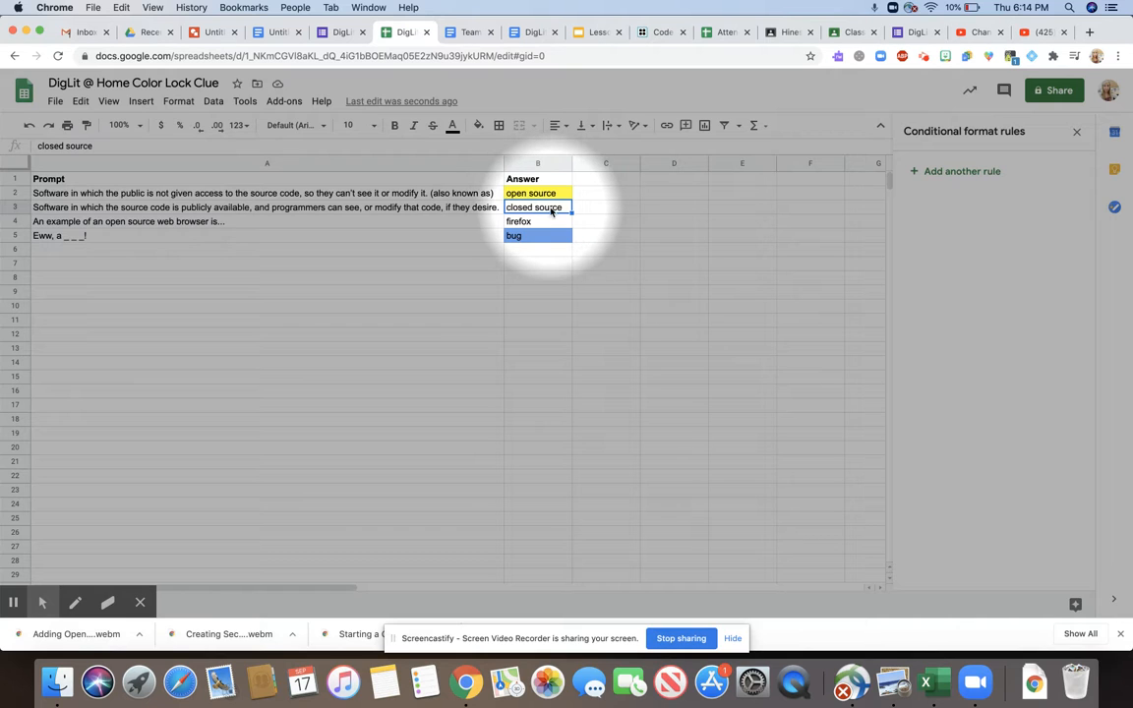
pyautogui.click(946, 172)
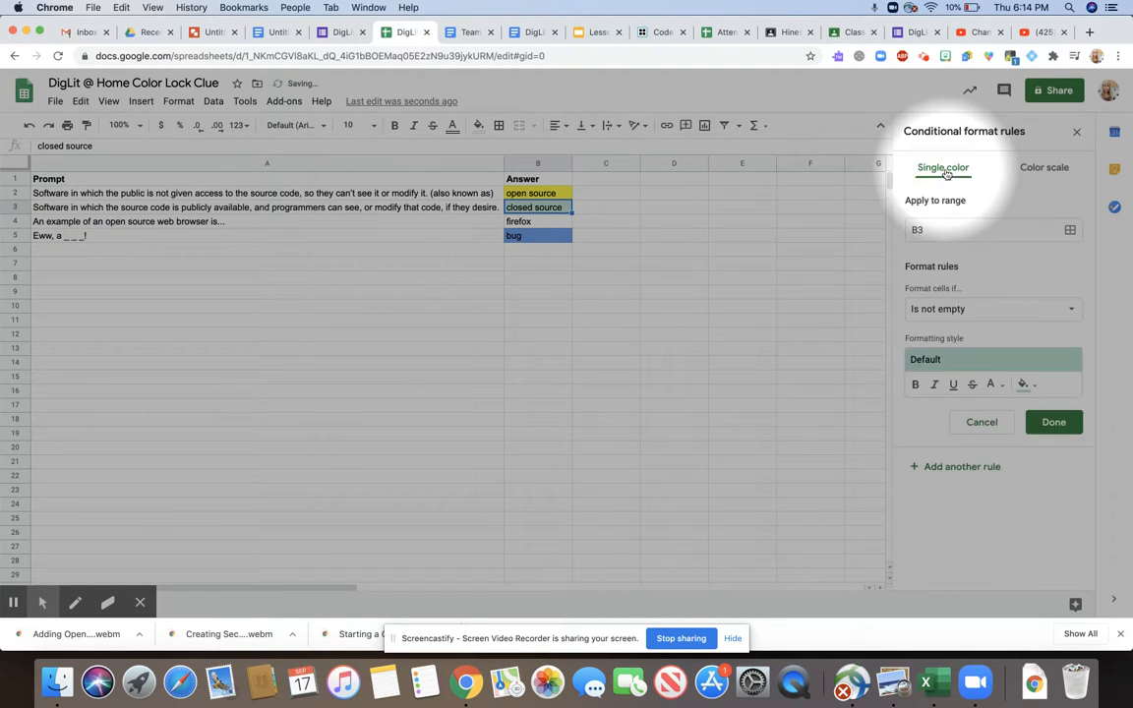
pyautogui.click(939, 309)
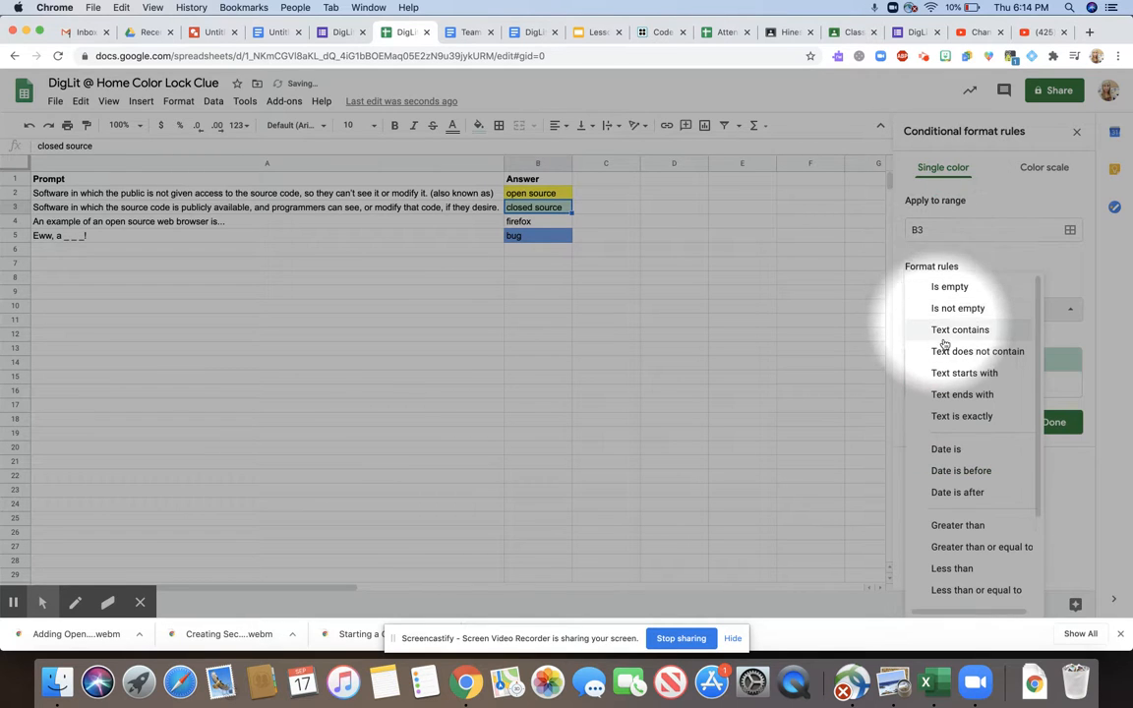
pyautogui.click(940, 329)
pyautogui.click(941, 340)
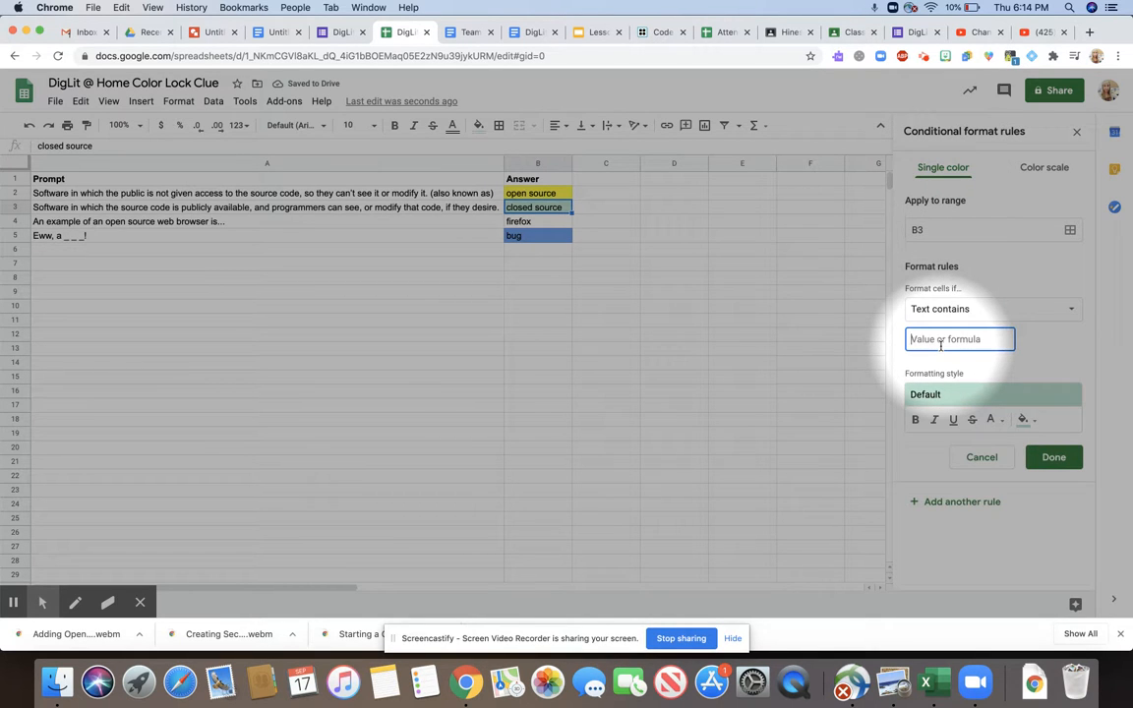
pyautogui.write('closed so')
pyautogui.click(1023, 419)
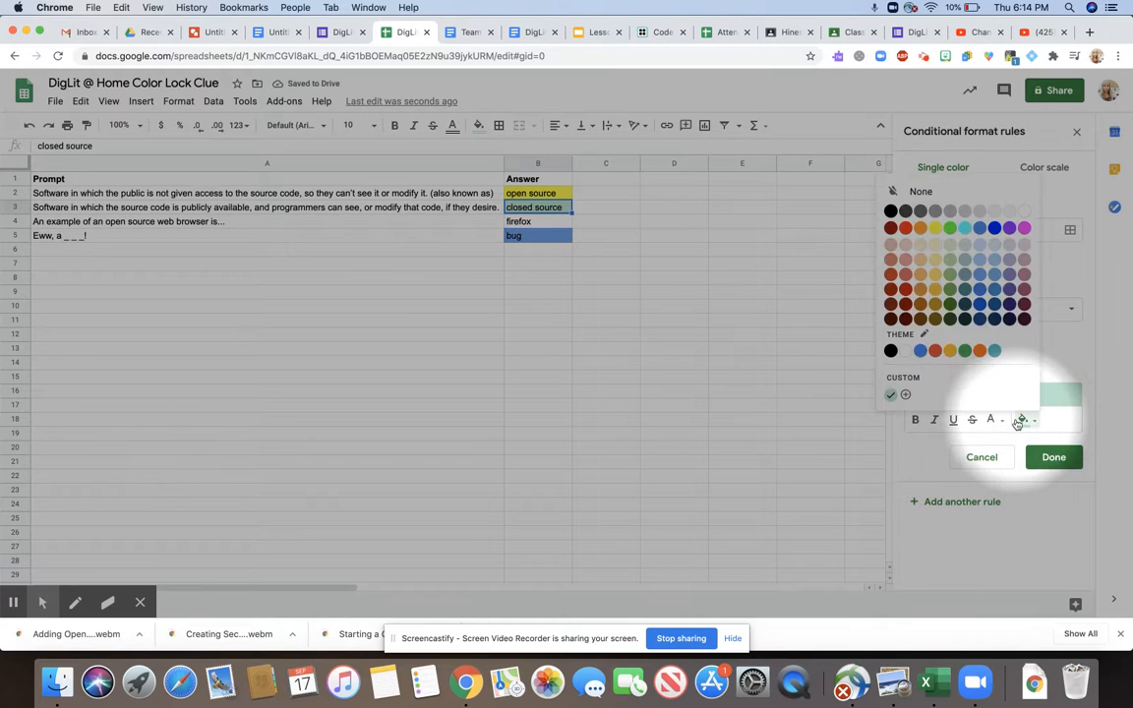
pyautogui.click(905, 275)
pyautogui.click(771, 306)
pyautogui.click(551, 227)
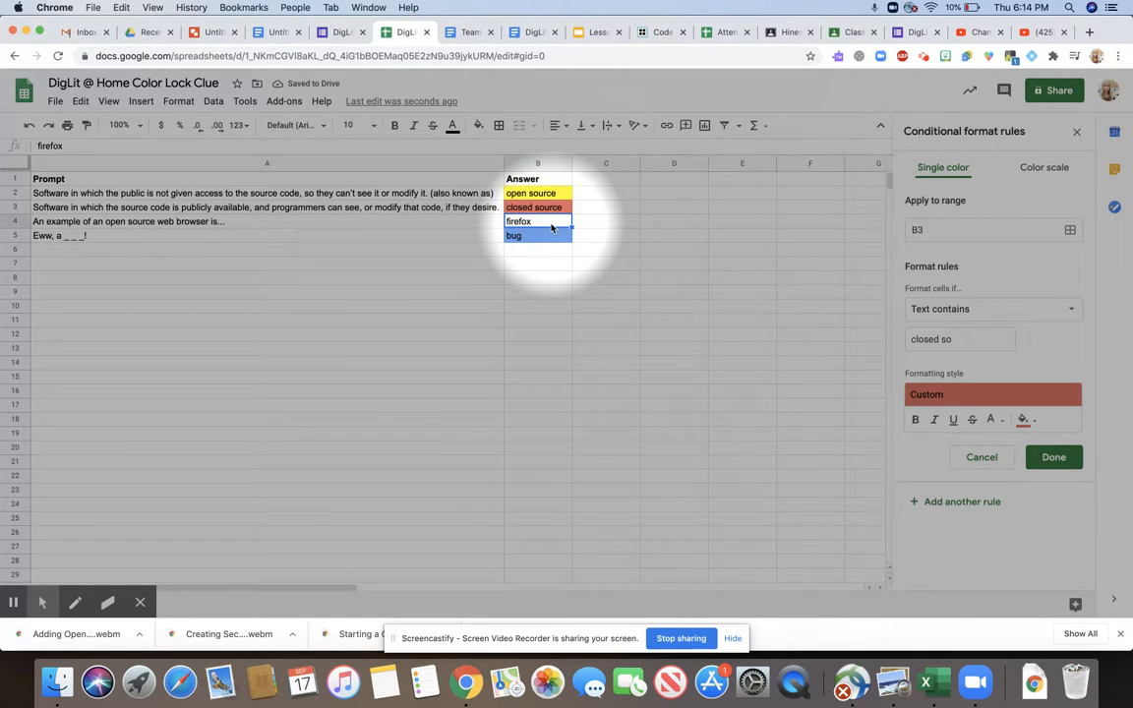
pyautogui.click(1040, 466)
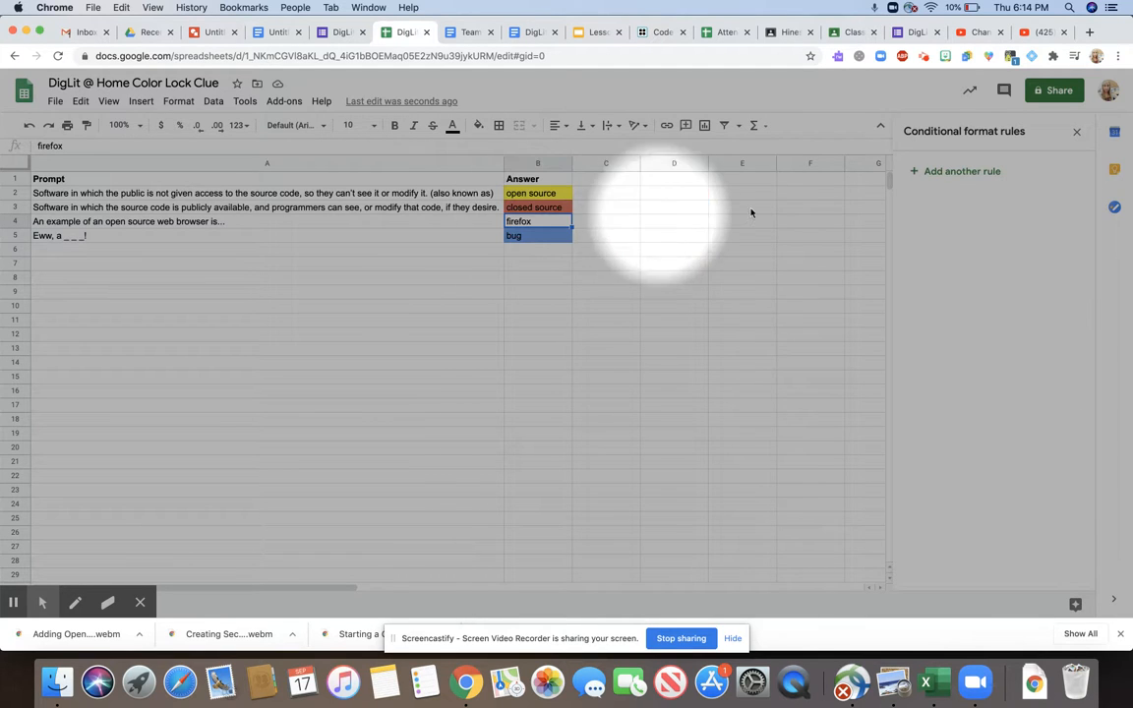
# Step: Add a rule on B4 for text containing "firefox" with the default green style, and close the conditional format rules
pyautogui.click(973, 172)
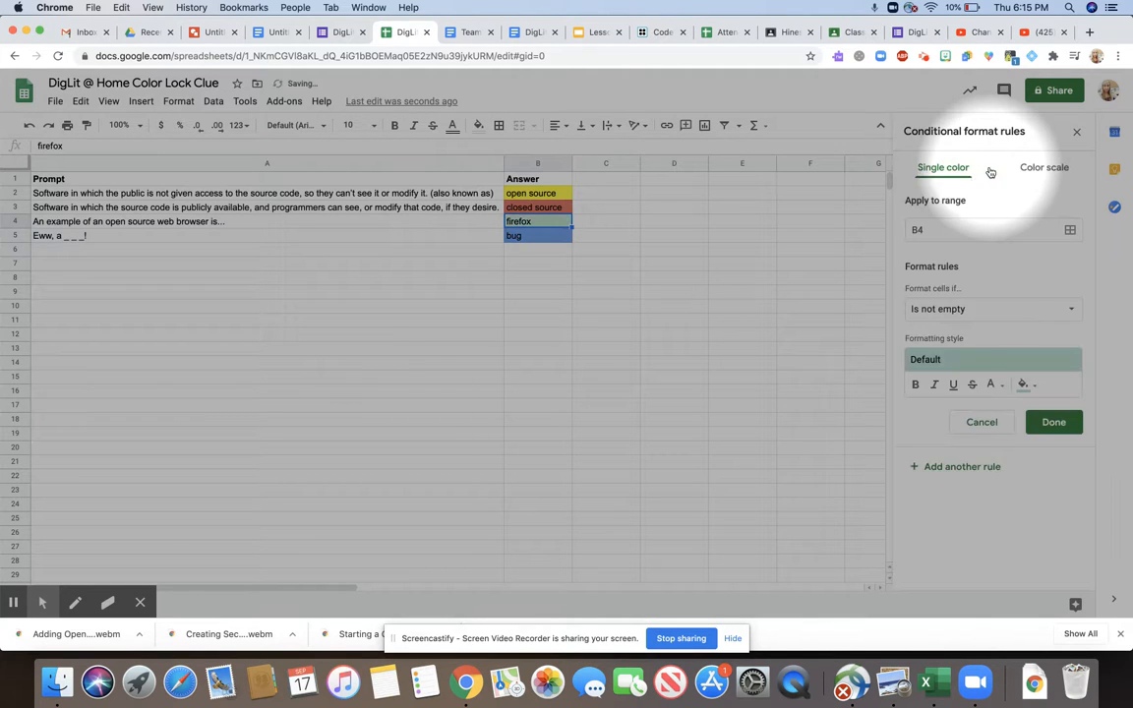
pyautogui.click(950, 309)
pyautogui.click(945, 331)
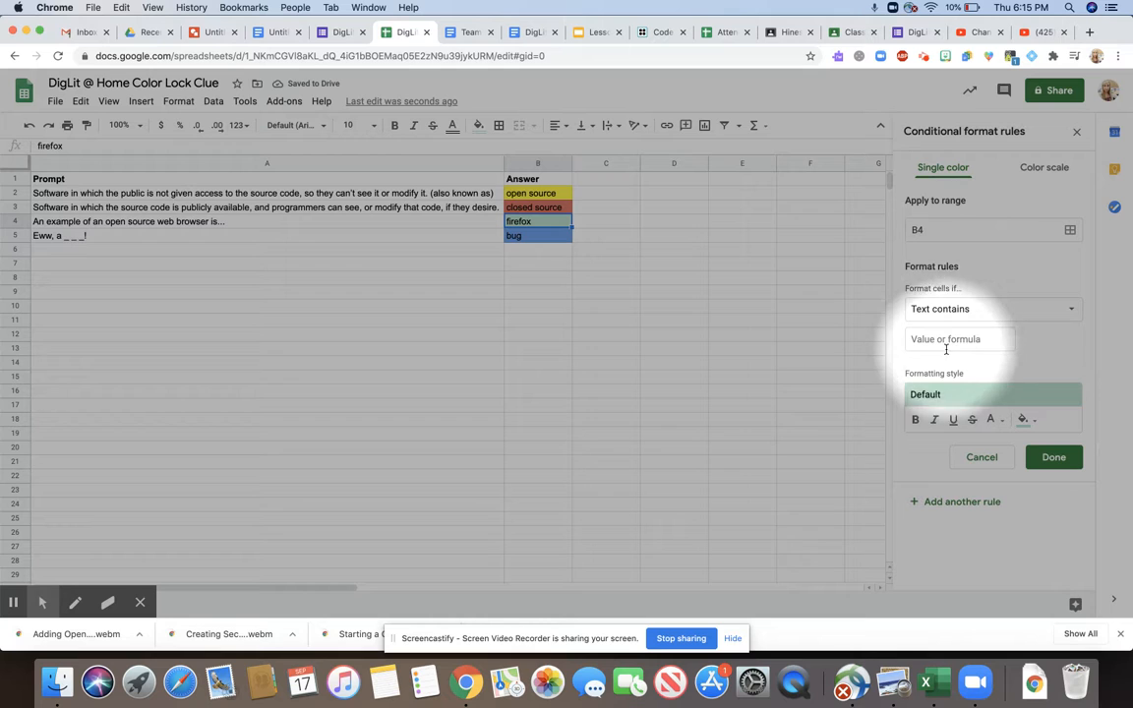
pyautogui.write('firefox')
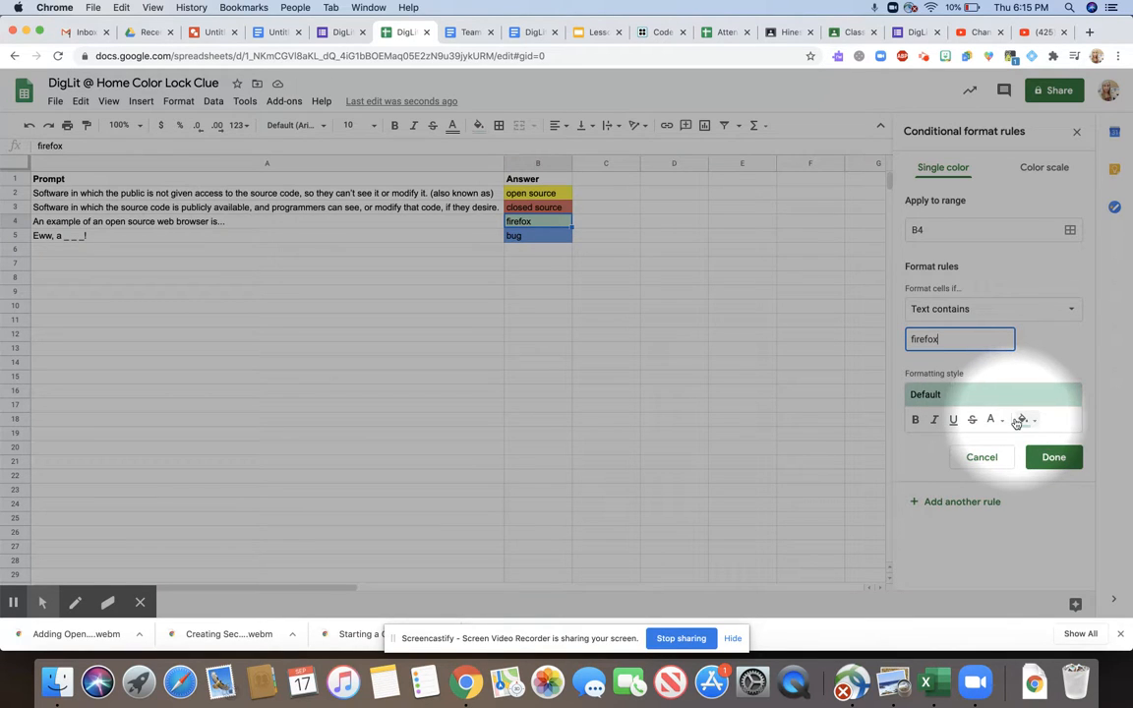
pyautogui.click(1053, 457)
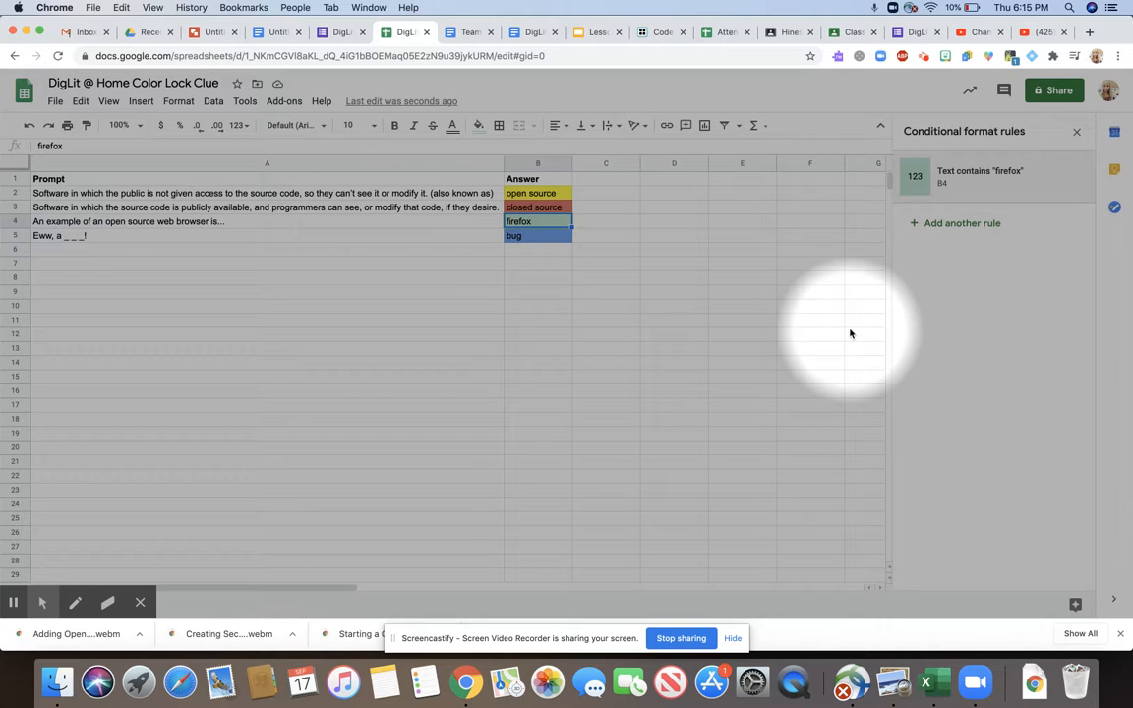
pyautogui.click(1075, 132)
# Step: Clear all the answers from B2:B5, keeping the prompts in column A
pyautogui.click(597, 291)
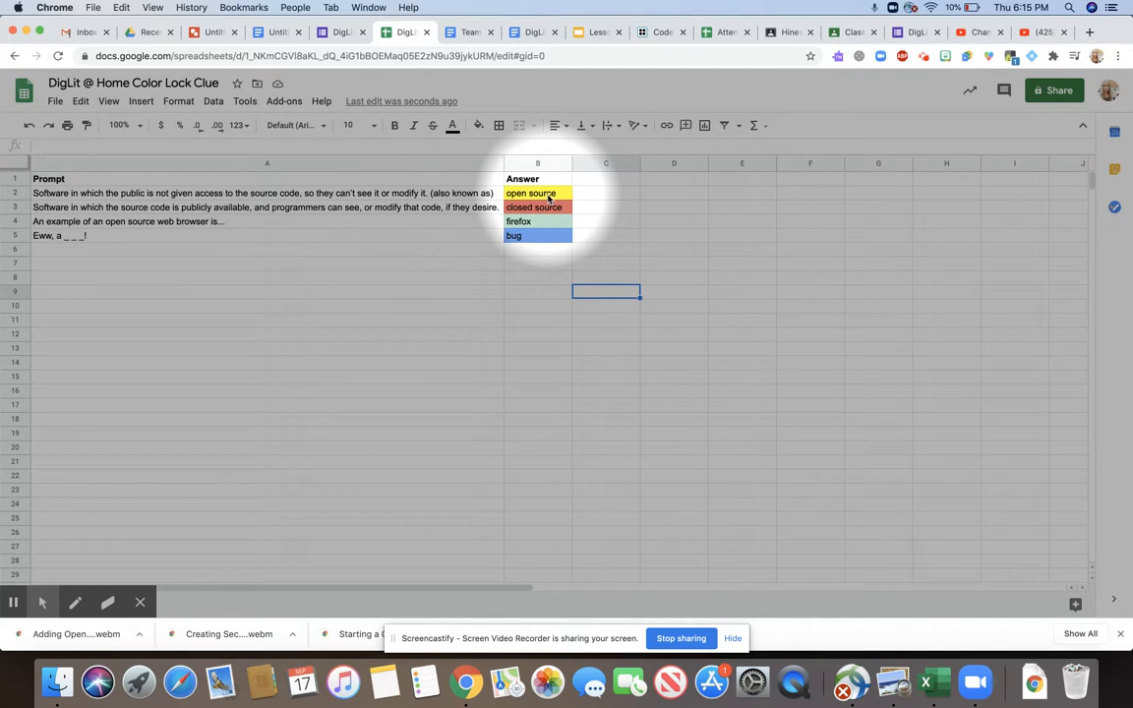
pyautogui.moveTo(549, 197); pyautogui.dragTo(547, 245)
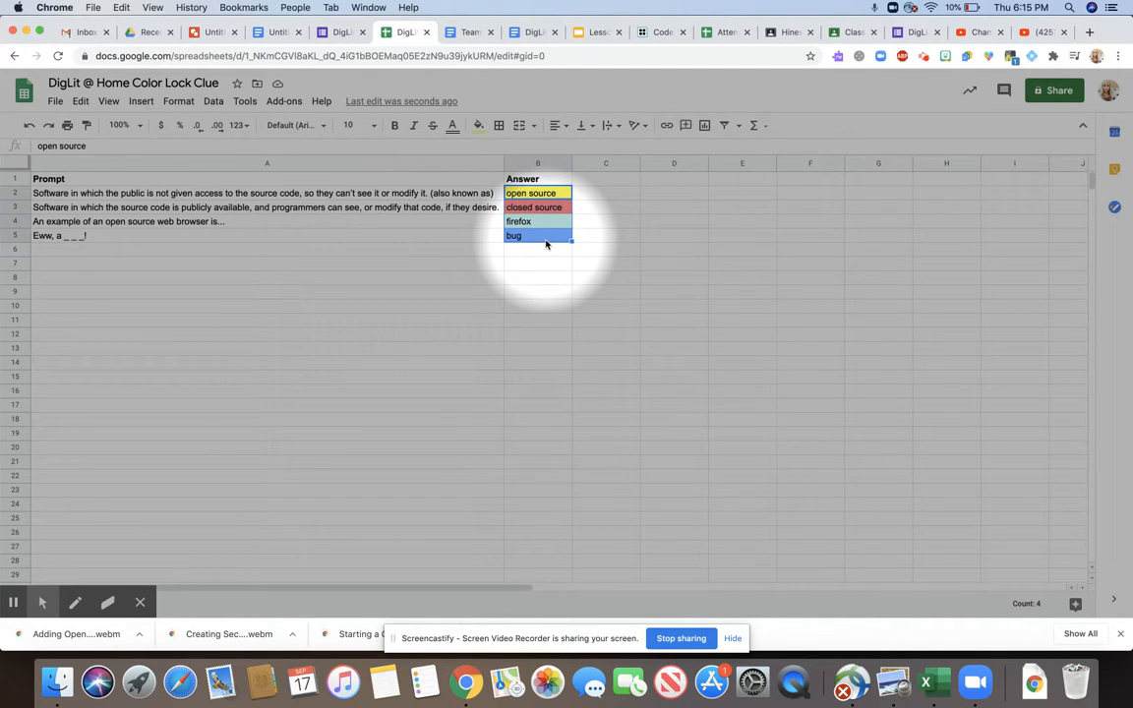
pyautogui.press('Delete')
pyautogui.click(545, 264)
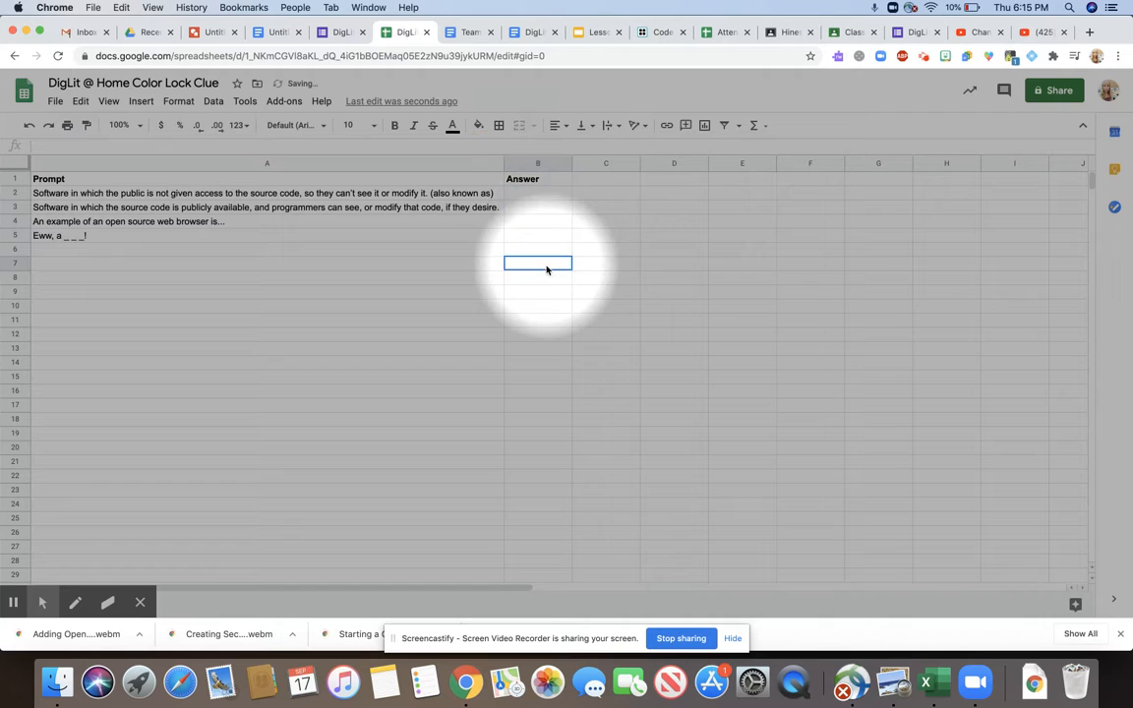
# Step: Test the B2 rule with the wrong answer "jfkdsjajfld" and the misspelled "open sorc", and clear the cell
pyautogui.click(536, 196)
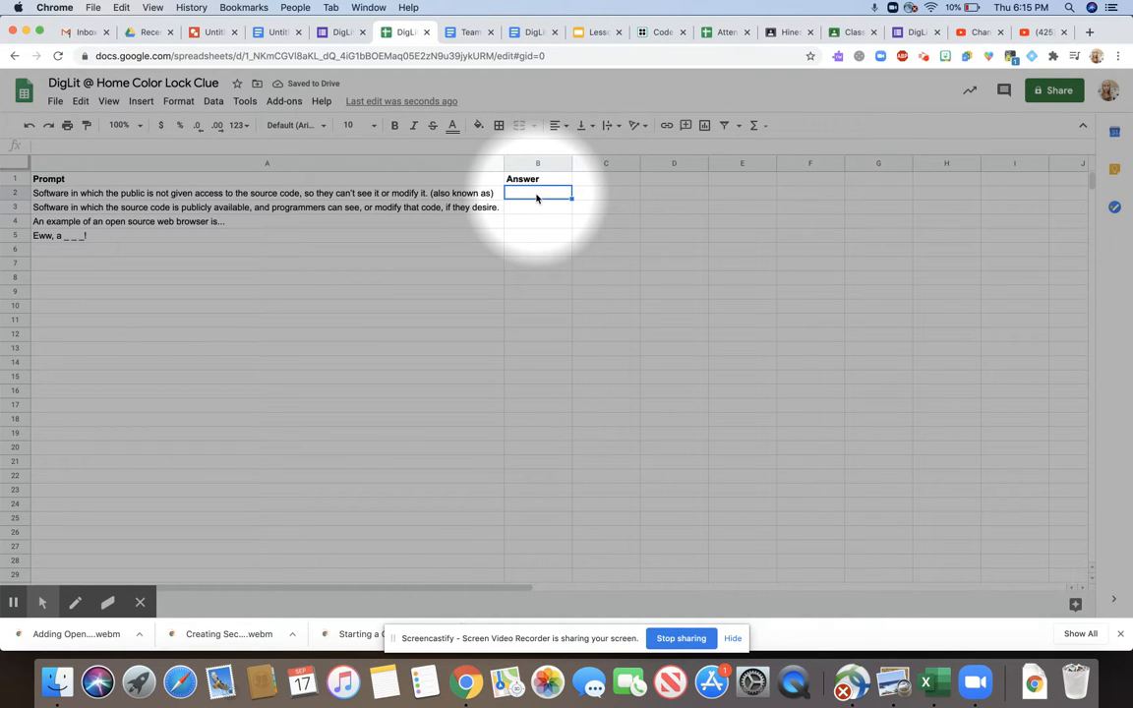
pyautogui.write('jfkdsjajfd')
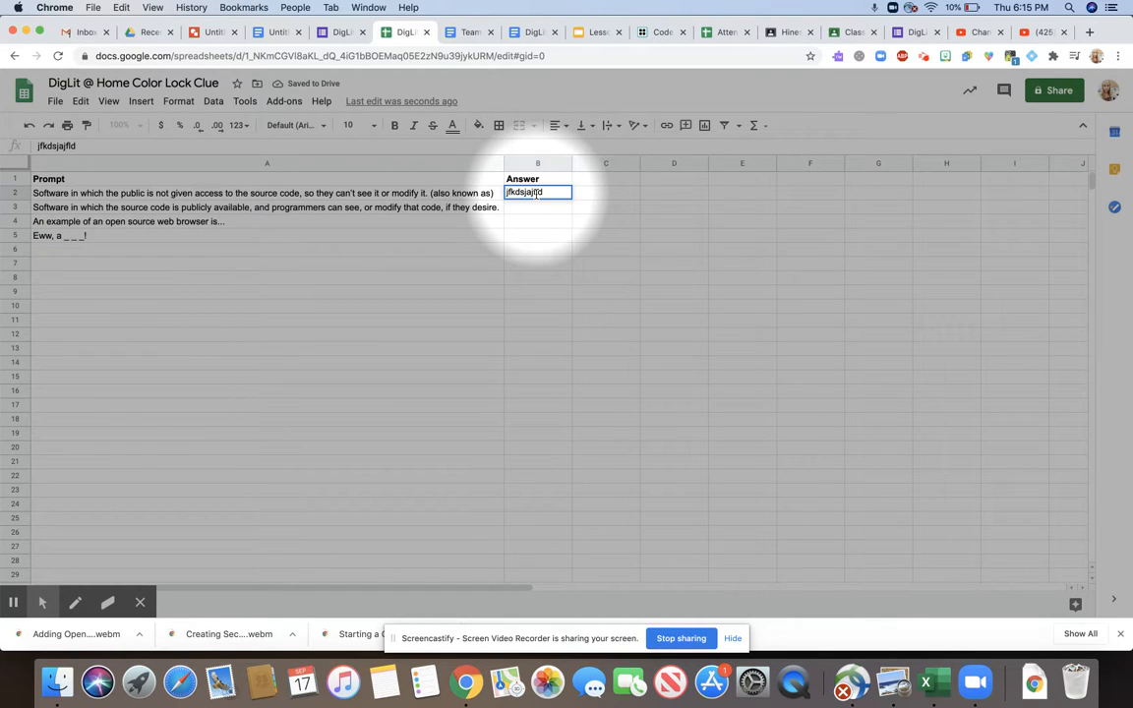
pyautogui.press('Return')
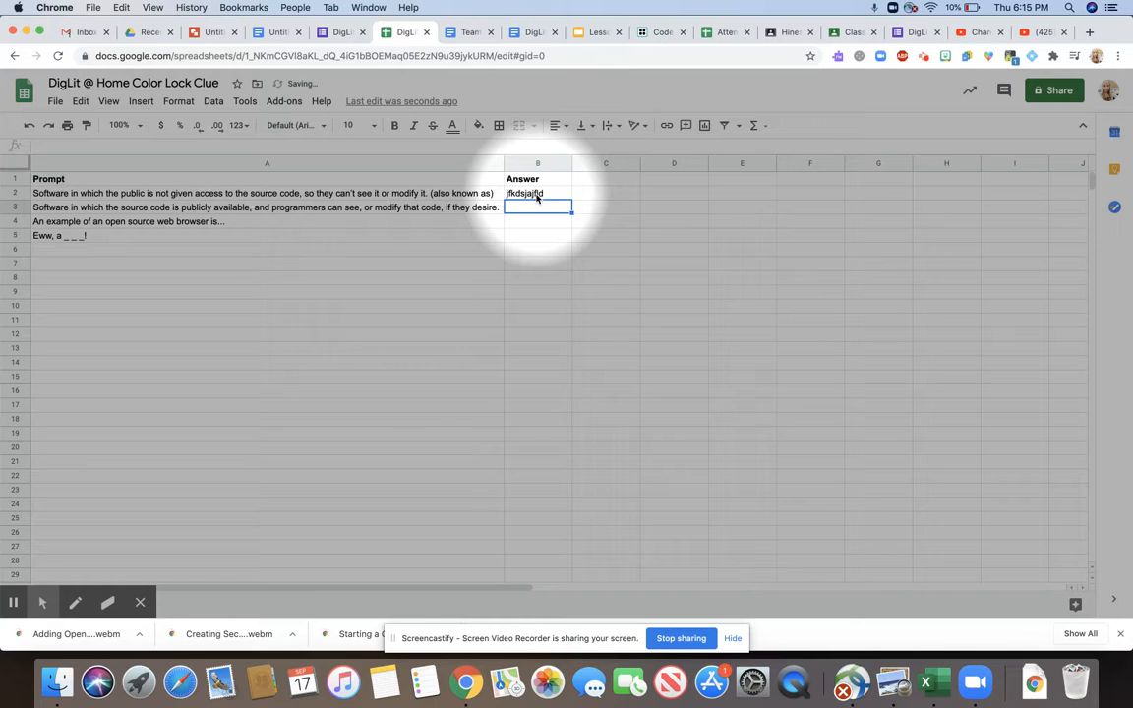
pyautogui.click(537, 196)
pyautogui.press('Delete')
pyautogui.write('open sorc')
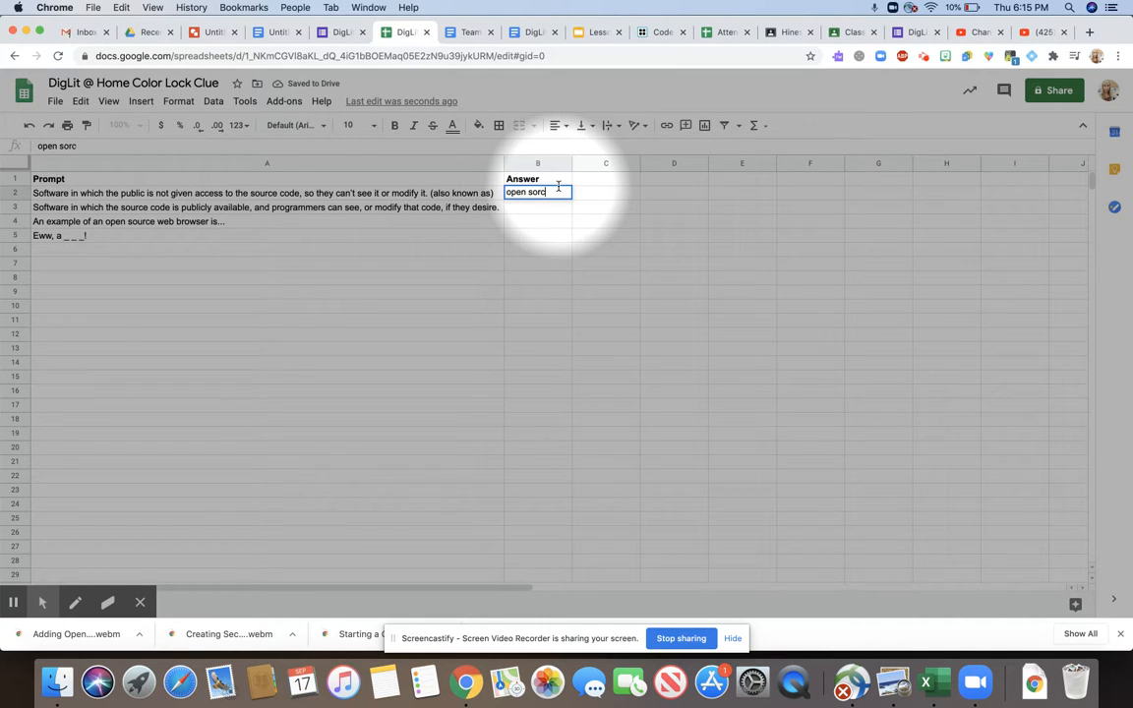
pyautogui.press('Return')
pyautogui.click(558, 191)
pyautogui.press('Delete')
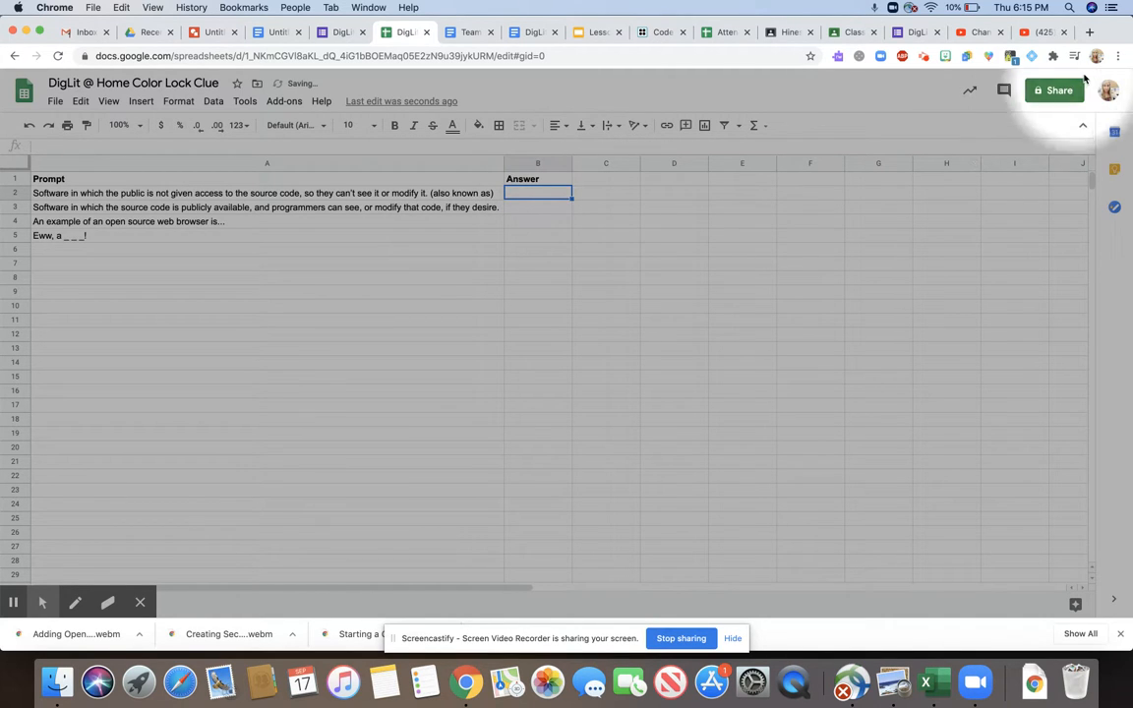
# Step: Share the spreadsheet with anyone who has the link as viewer, and copy the link
pyautogui.click(1053, 91)
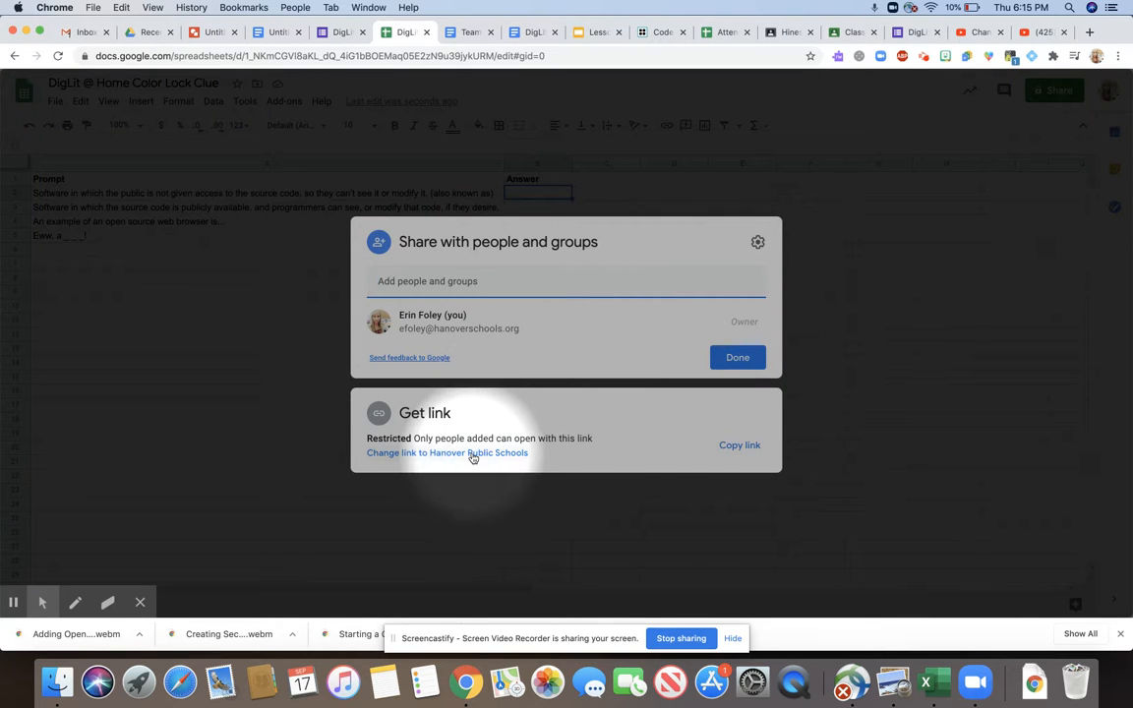
pyautogui.click(472, 453)
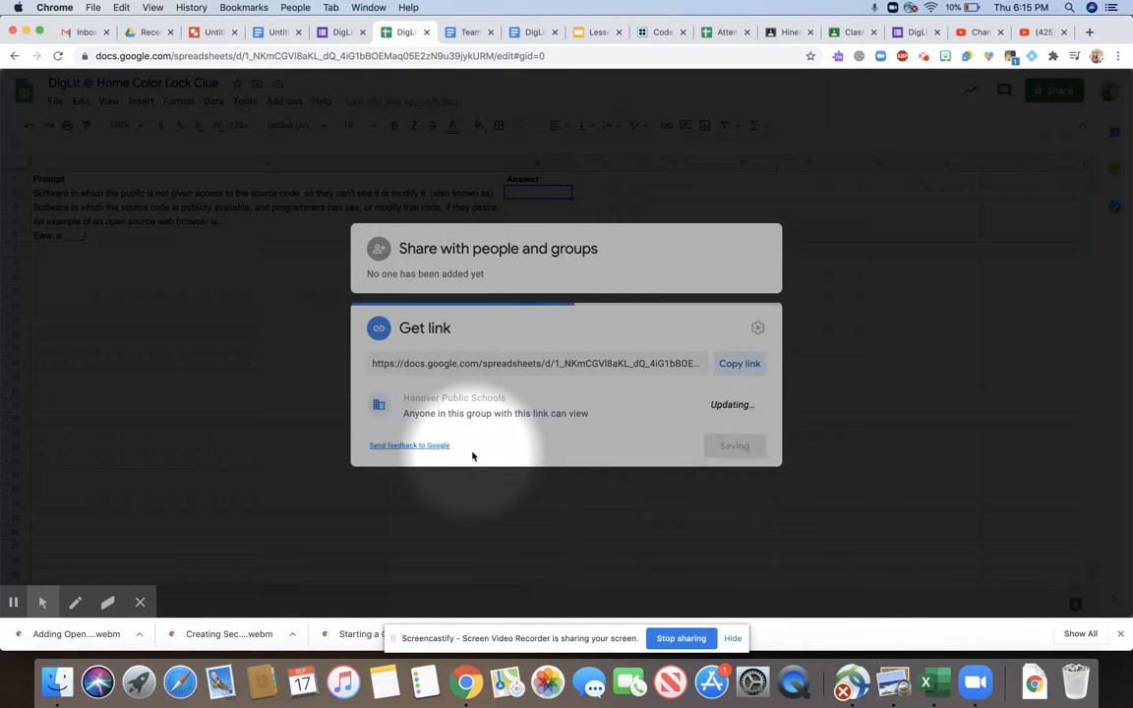
pyautogui.click(483, 399)
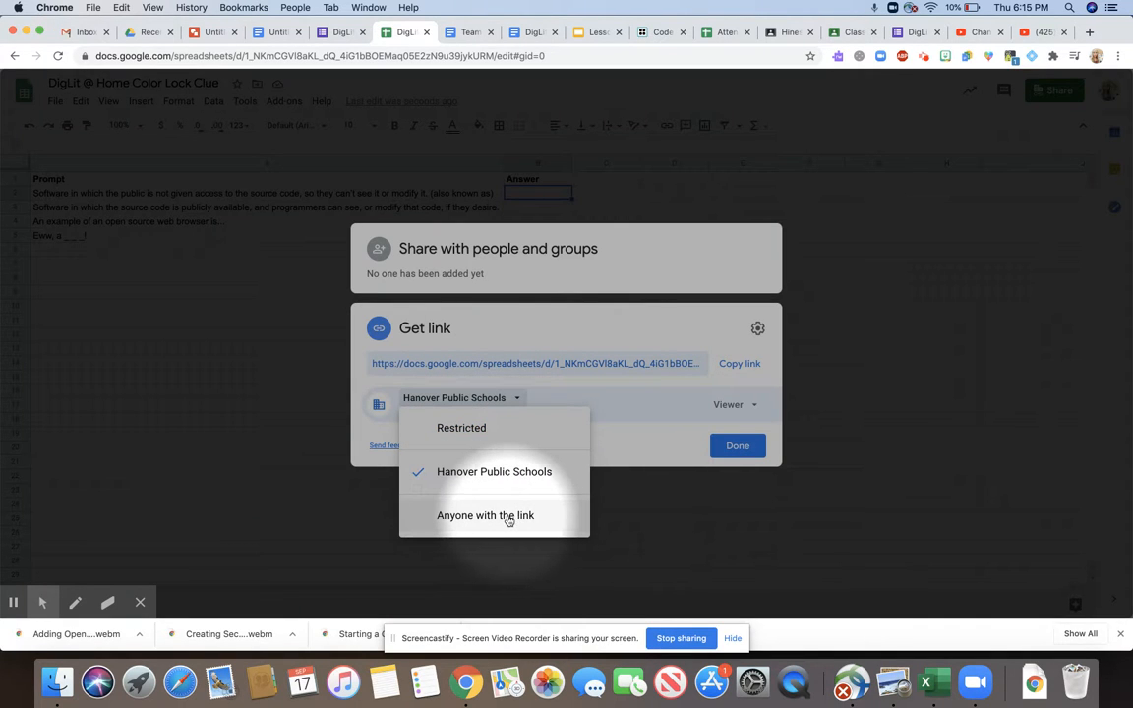
pyautogui.click(502, 518)
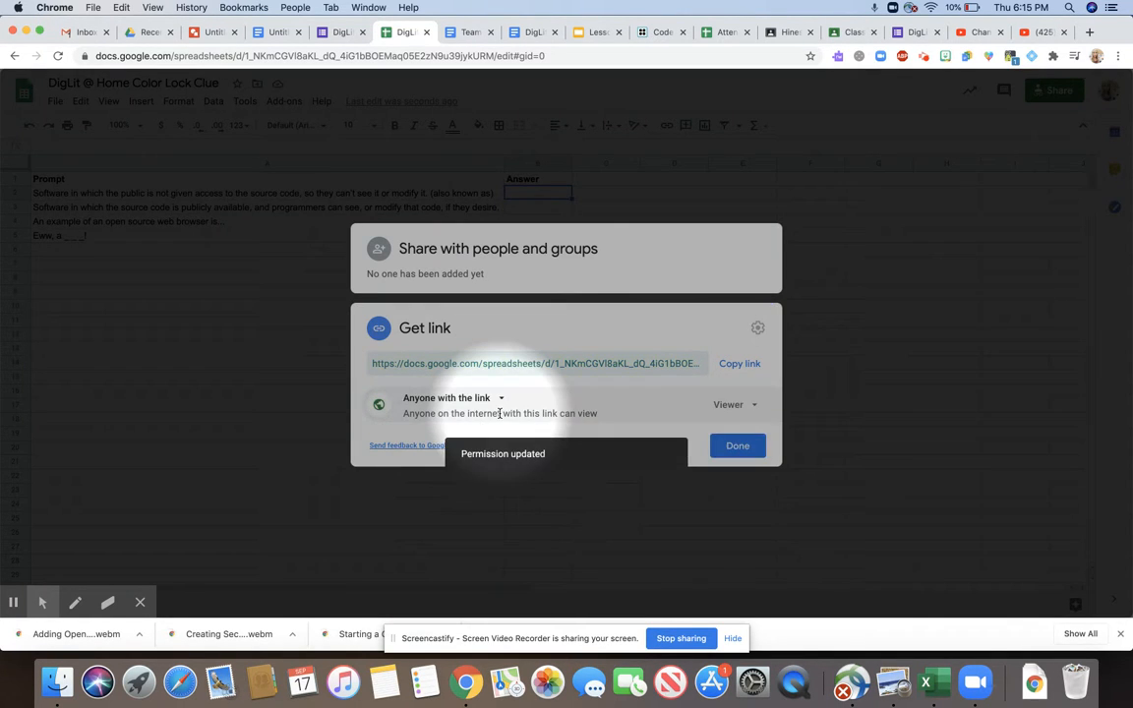
pyautogui.click(740, 366)
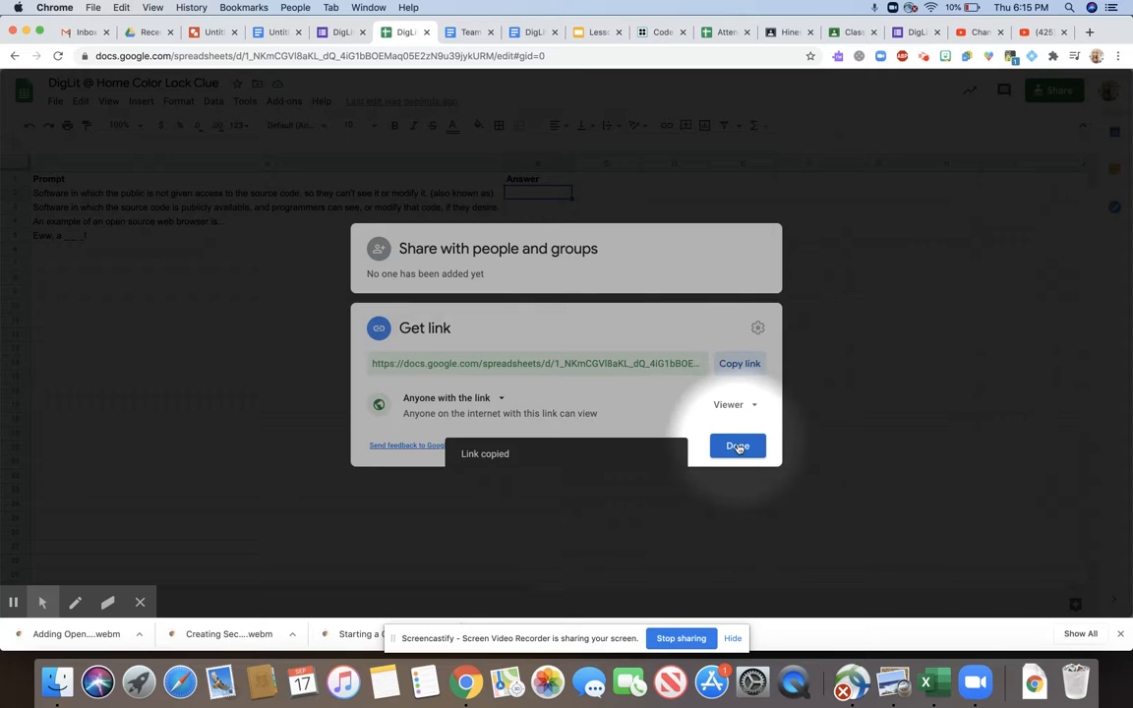
pyautogui.click(735, 446)
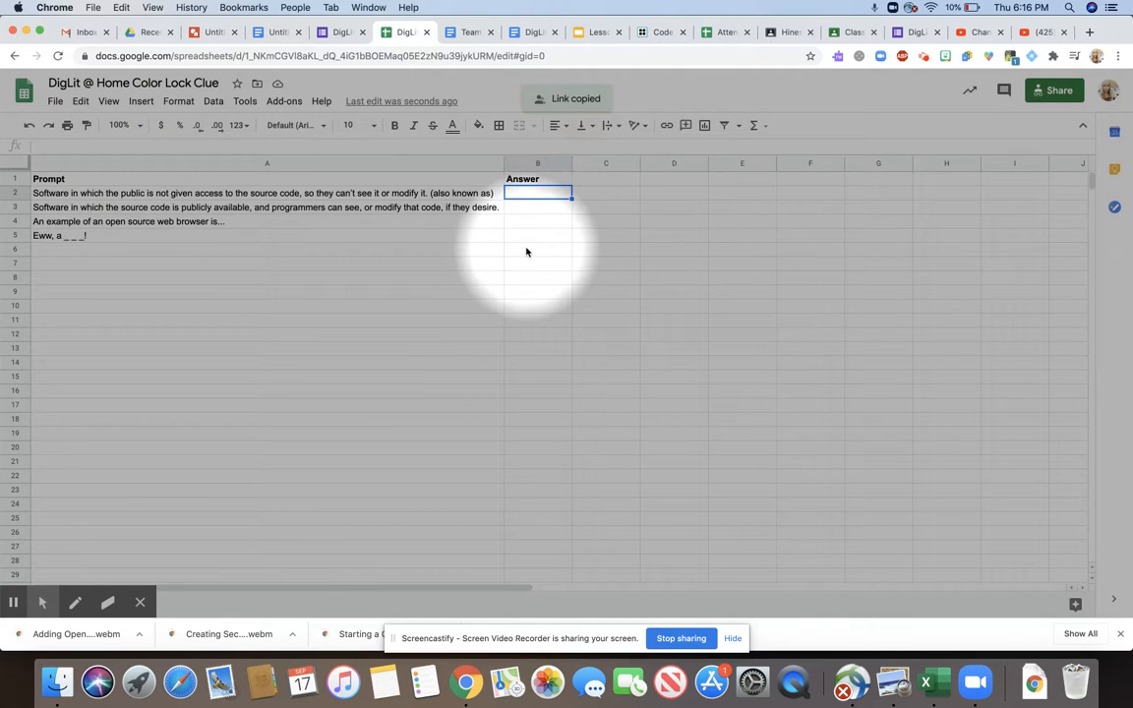
# Step: Switch to the DigLit Escape Room form and paste the copied spreadsheet link below the first sentence of section 8's description
pyautogui.click(341, 33)
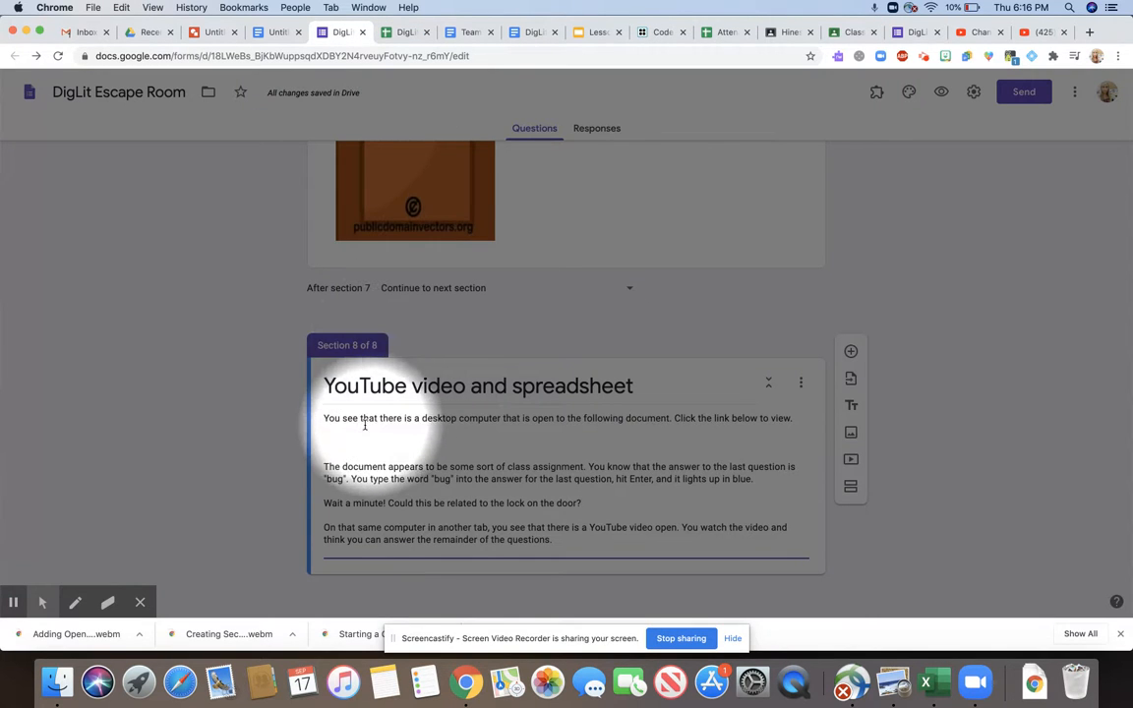
pyautogui.click(343, 439)
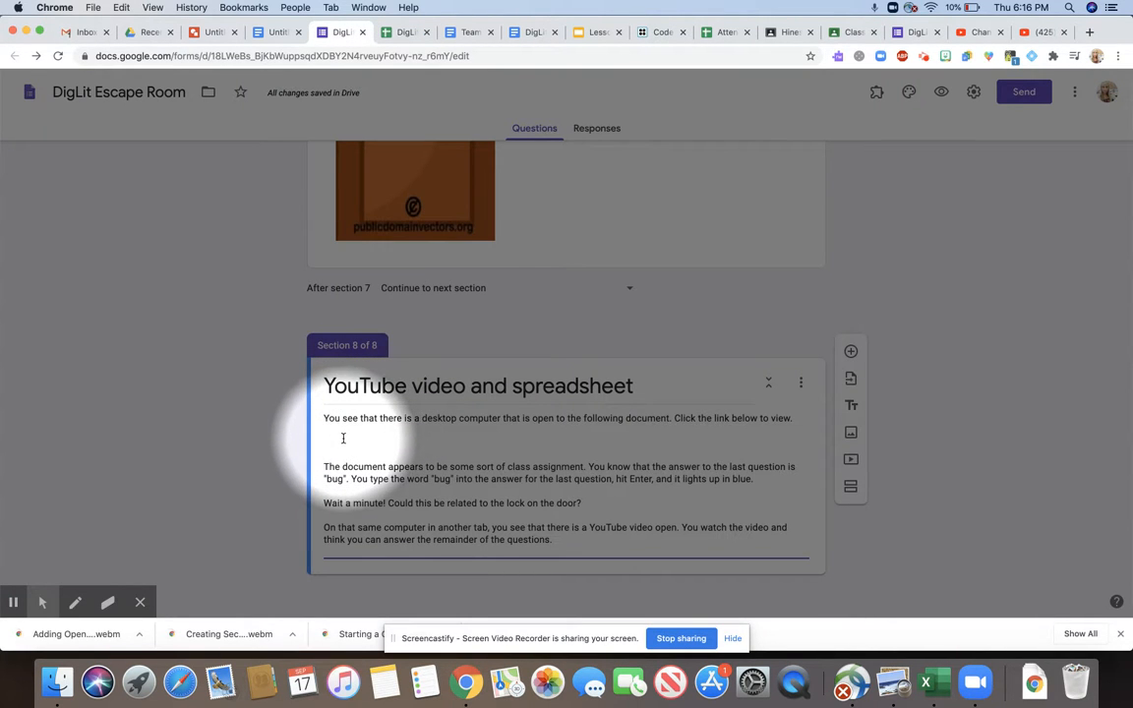
pyautogui.rightClick(343, 439)
pyautogui.click(370, 523)
pyautogui.press('Return')
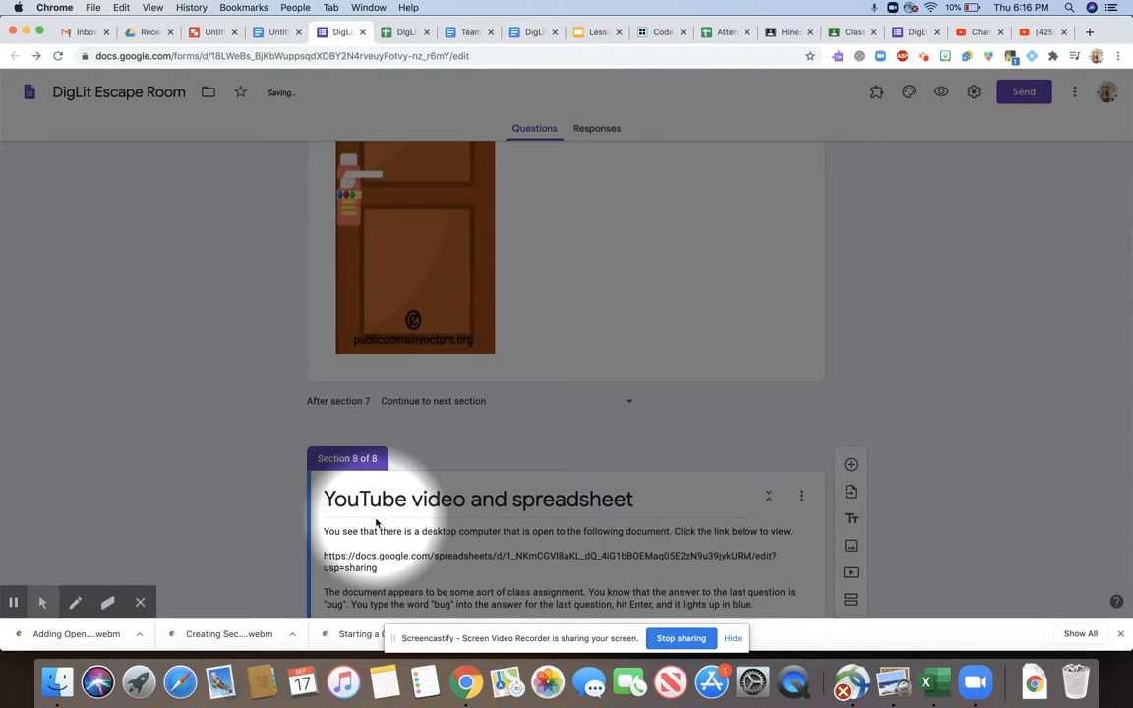
pyautogui.scroll(-2, 593, 528)
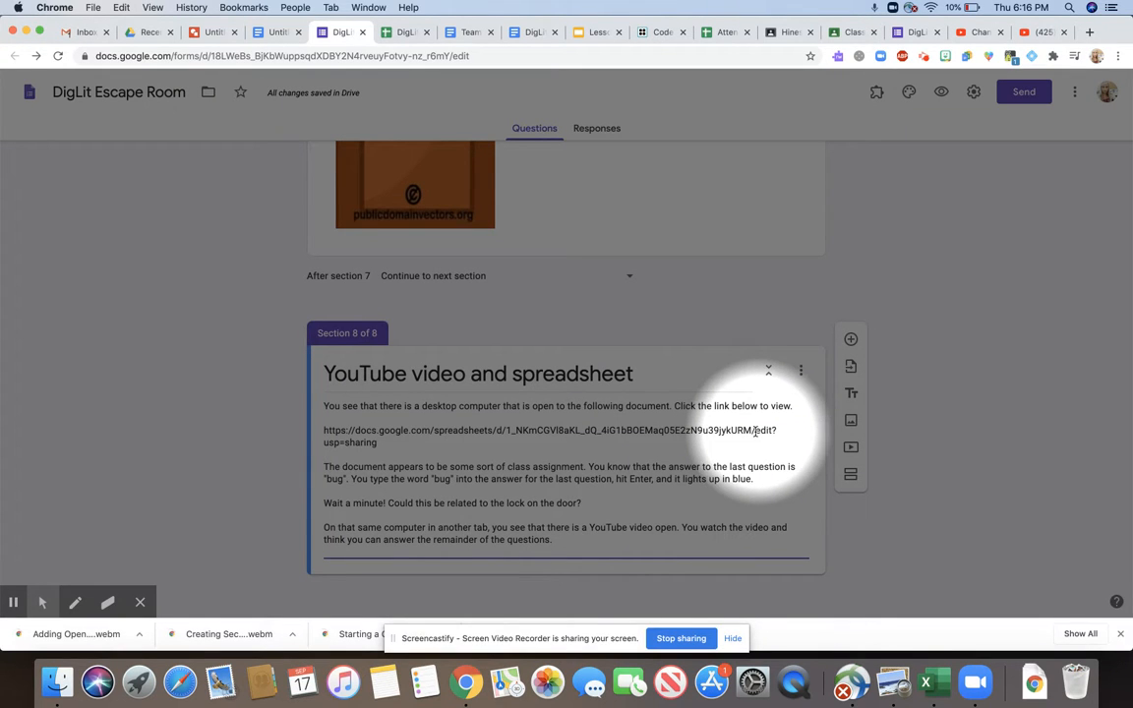
# Step: Replace the "edit?usp=sharing" ending of the spreadsheet link with "copy", keeping a blank line before the next paragraph
pyautogui.moveTo(756, 429); pyautogui.dragTo(521, 450)
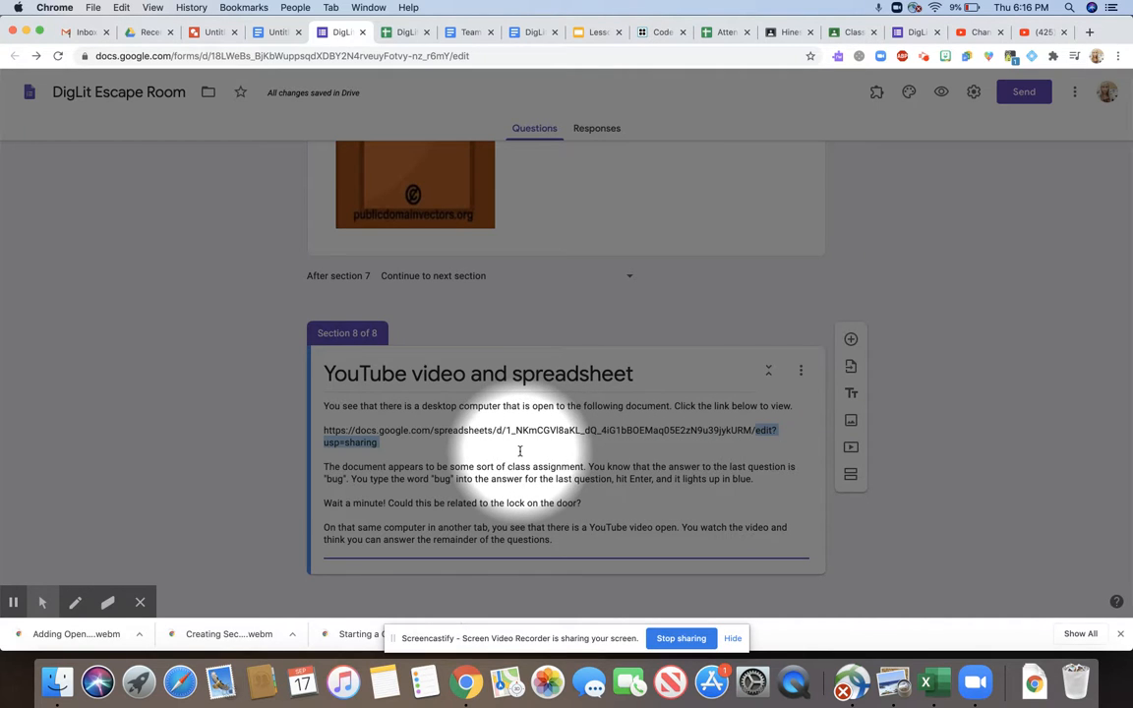
pyautogui.press('BackSpace')
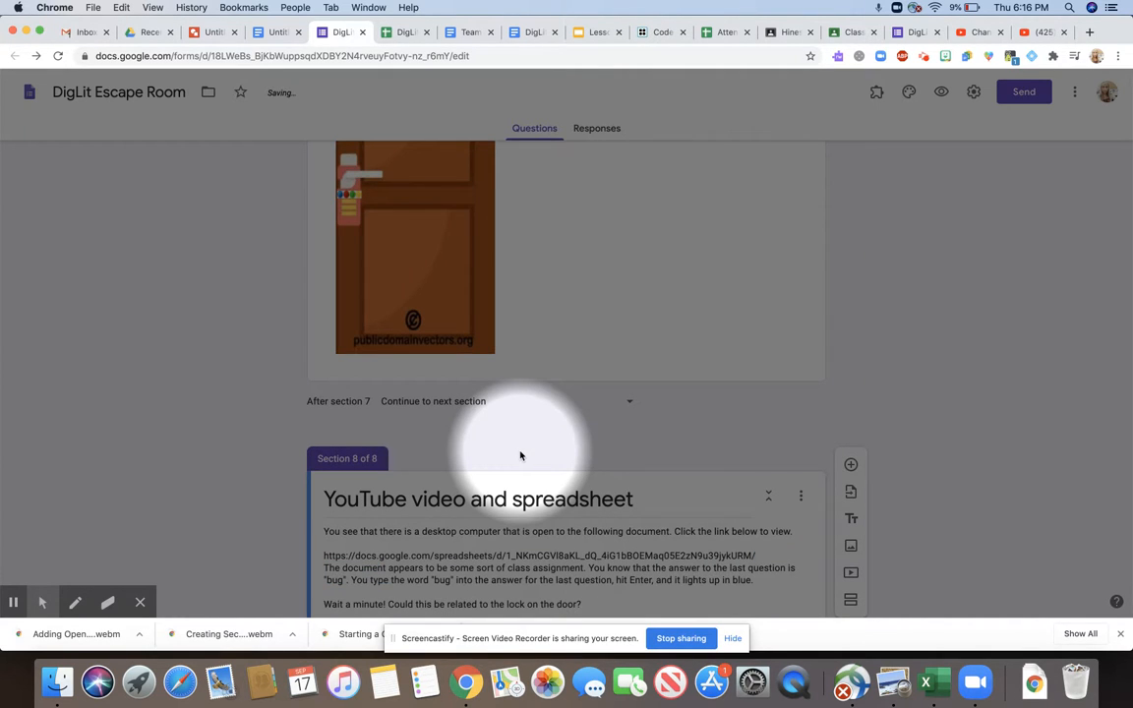
pyautogui.press('Return')
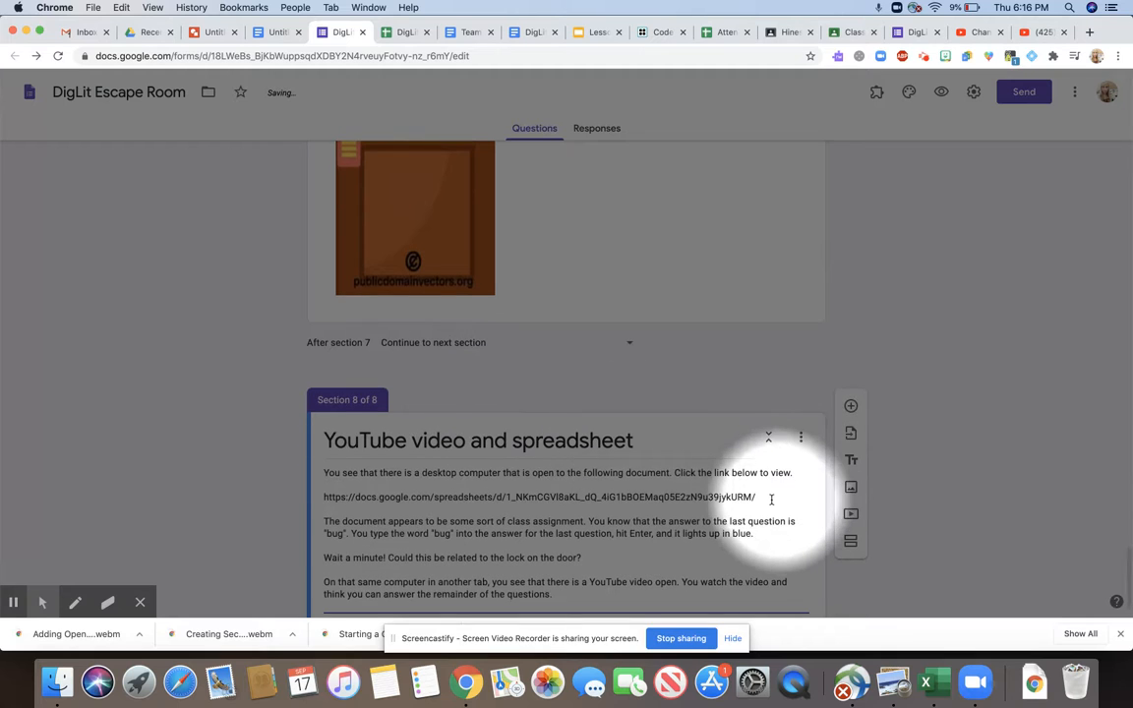
pyautogui.write('copy')
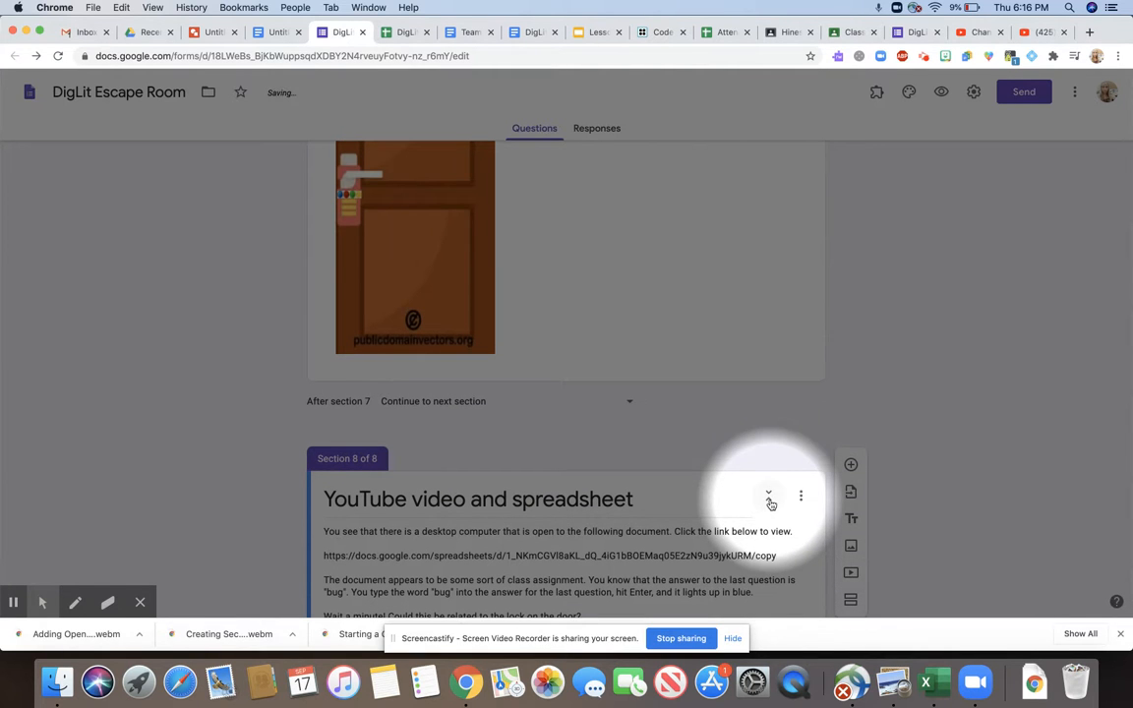
pyautogui.scroll(-2, 746, 443)
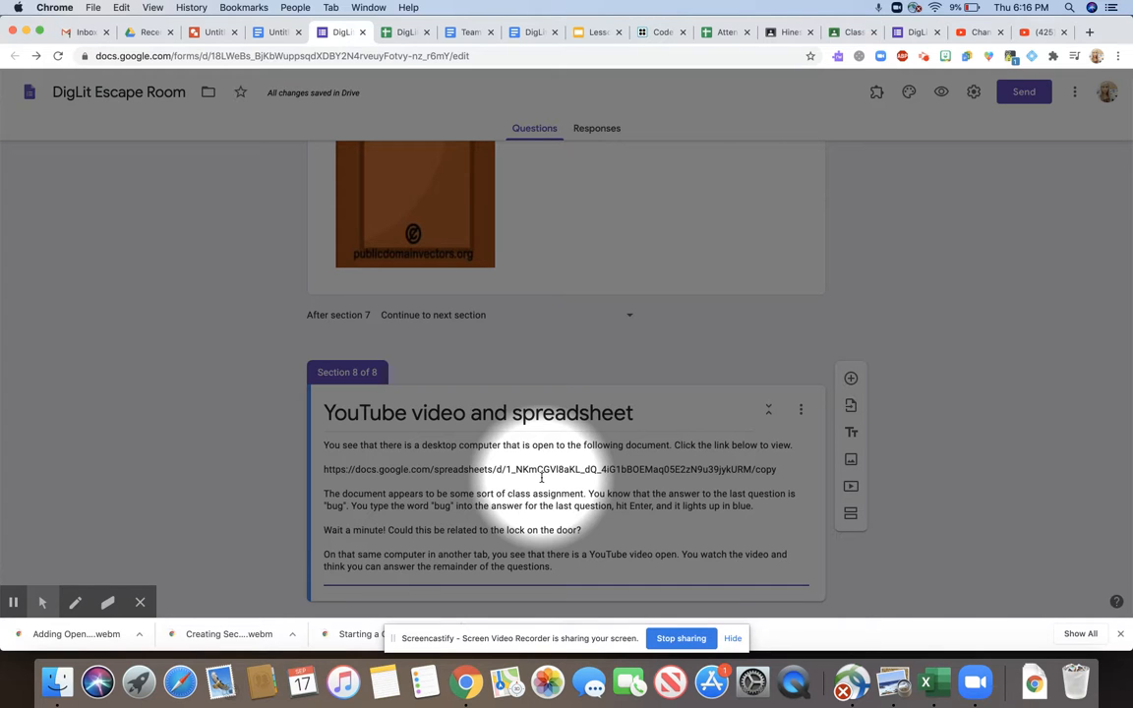
pyautogui.scroll(-1, 540, 478)
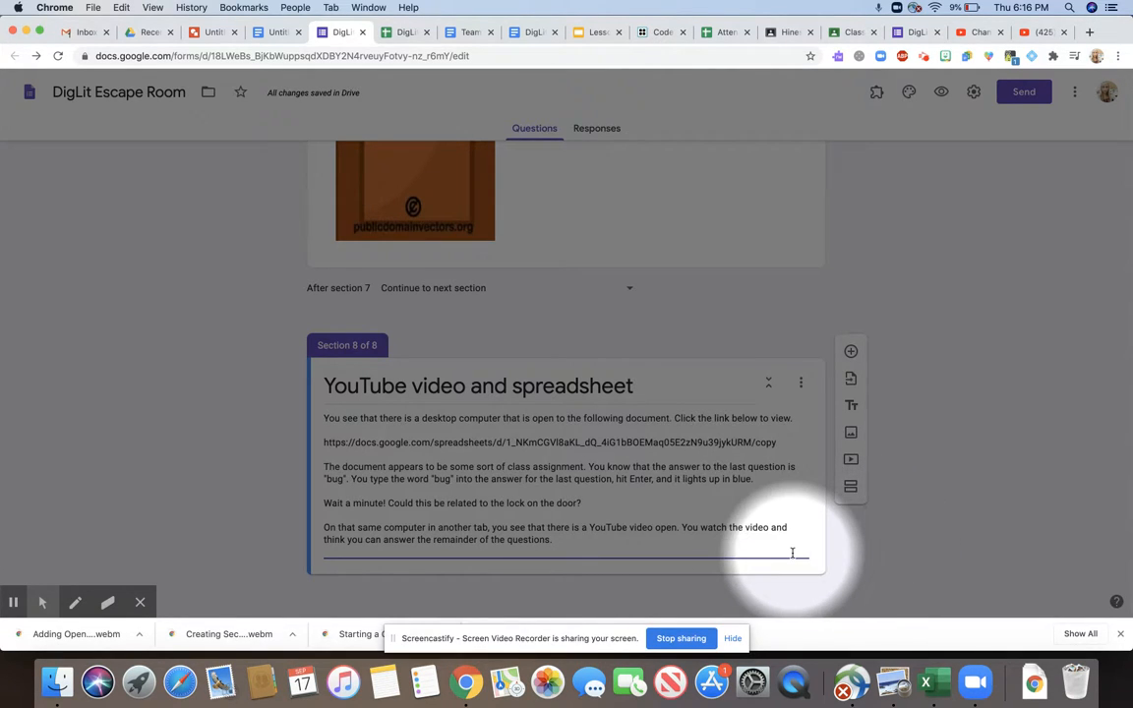
# Step: Insert the open YouTube video "Open Source vs. Closed Source Software" into section 8 using its copied URL
pyautogui.click(851, 461)
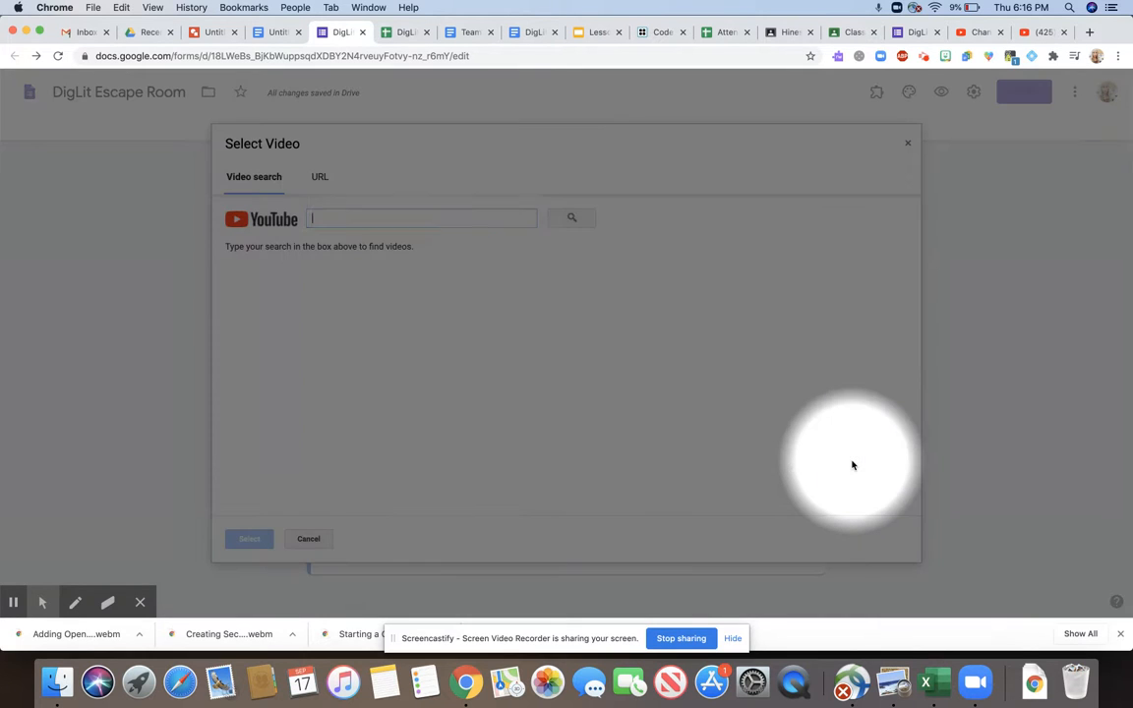
pyautogui.click(327, 179)
pyautogui.click(322, 181)
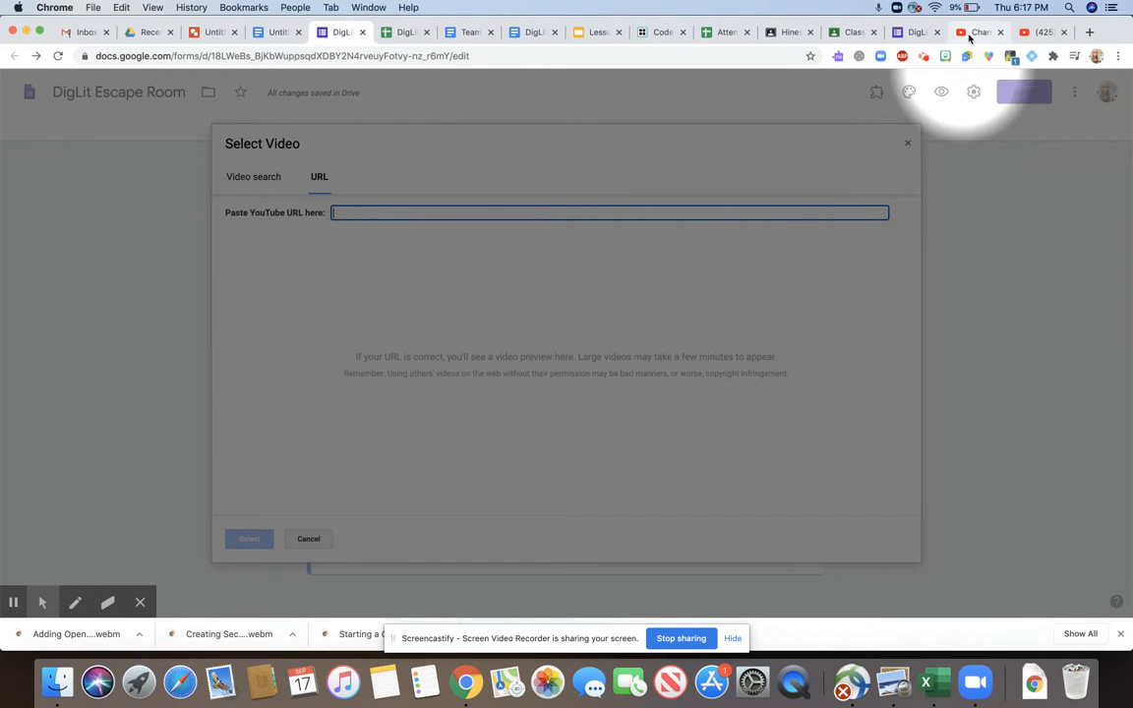
pyautogui.click(1034, 31)
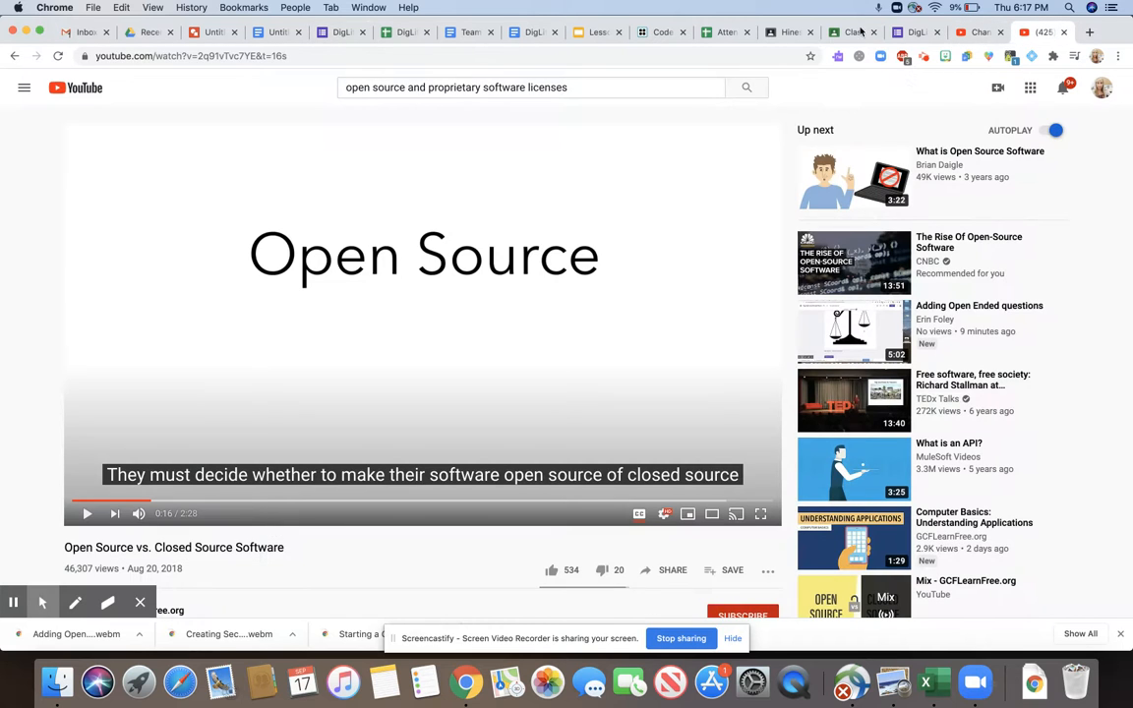
pyautogui.click(373, 57)
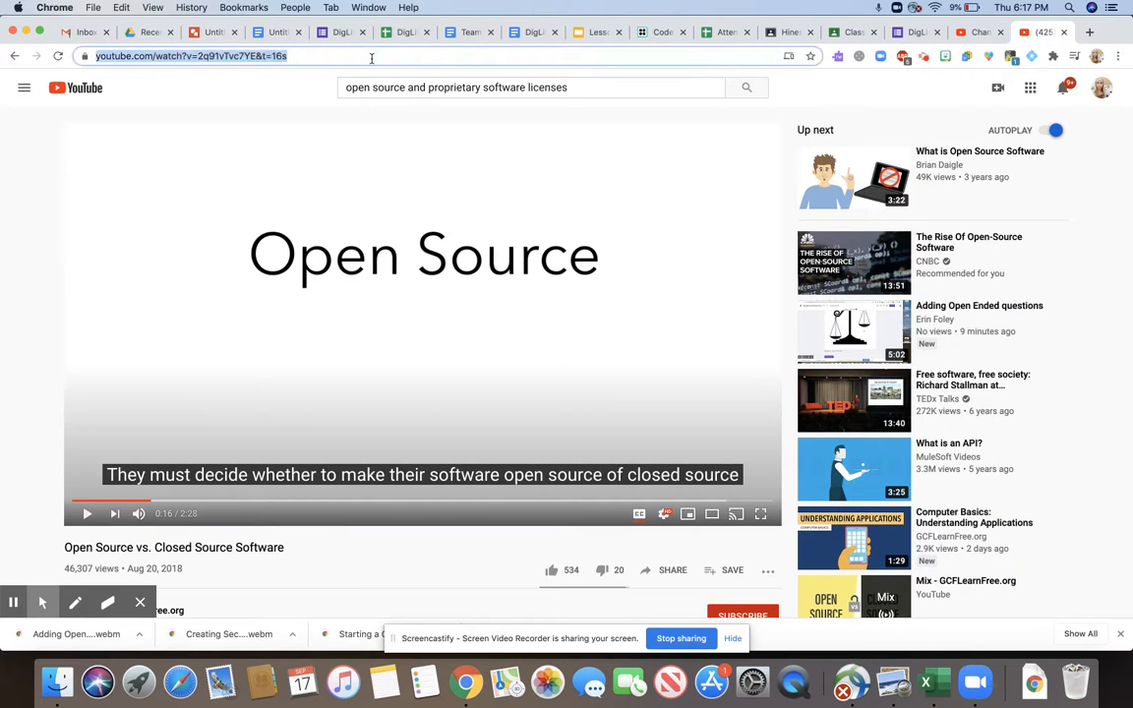
pyautogui.rightClick(276, 55)
pyautogui.click(287, 141)
pyautogui.click(339, 31)
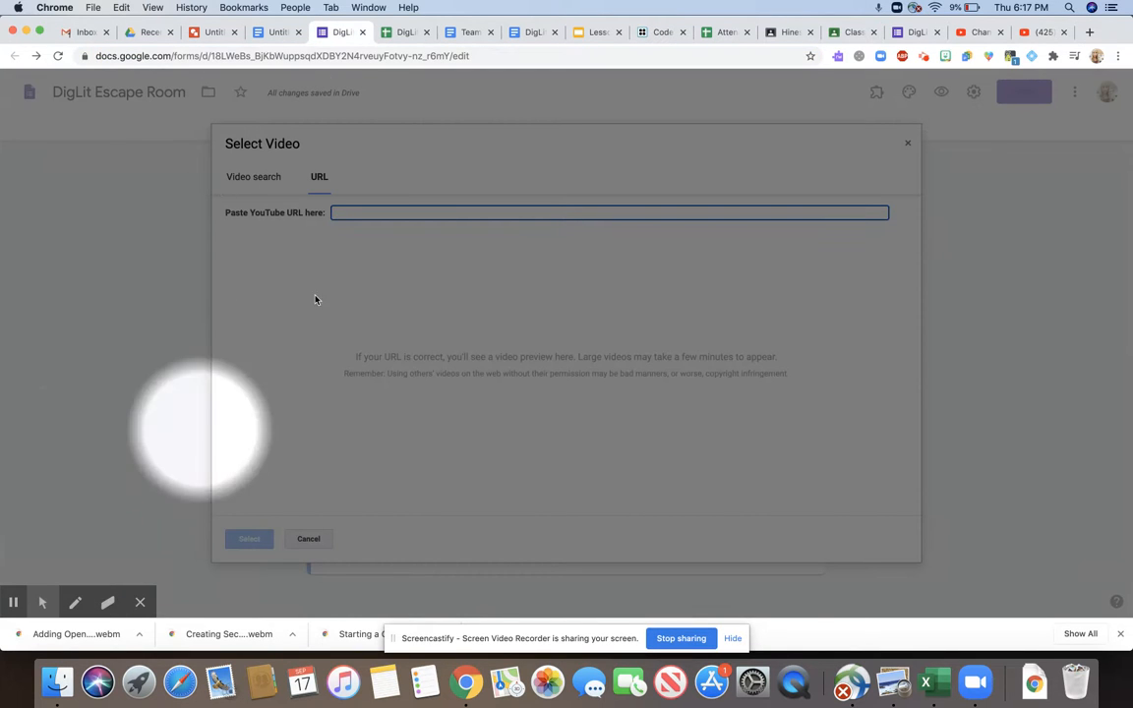
pyautogui.rightClick(375, 216)
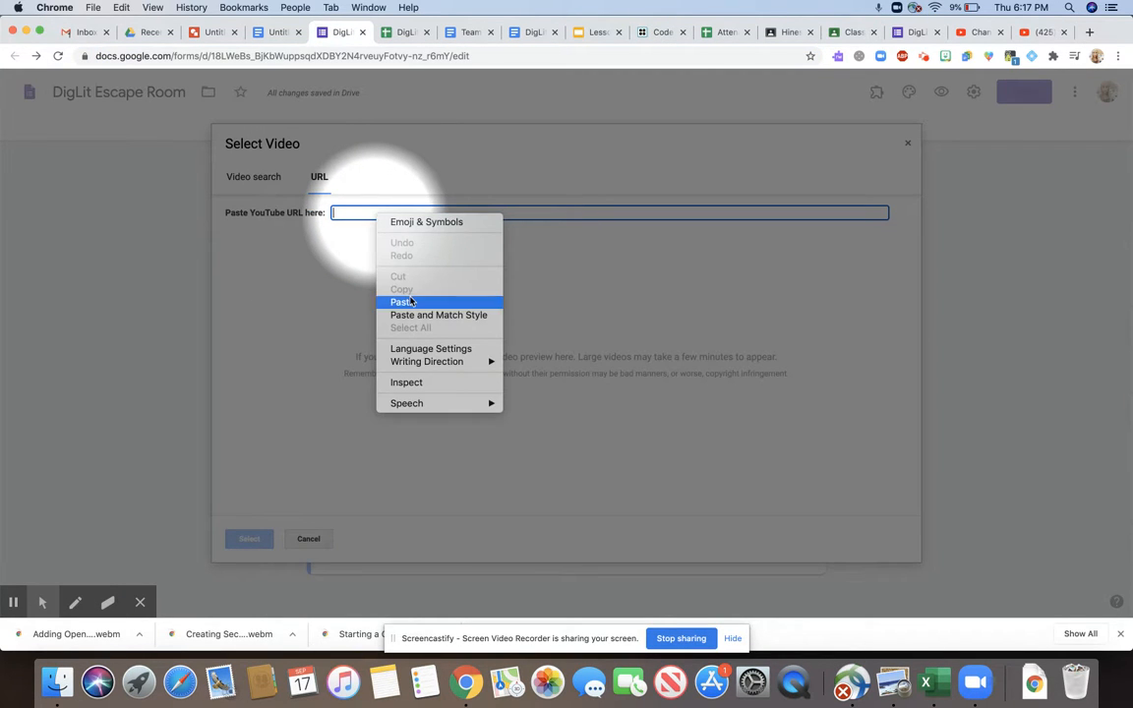
pyautogui.click(408, 300)
pyautogui.click(249, 540)
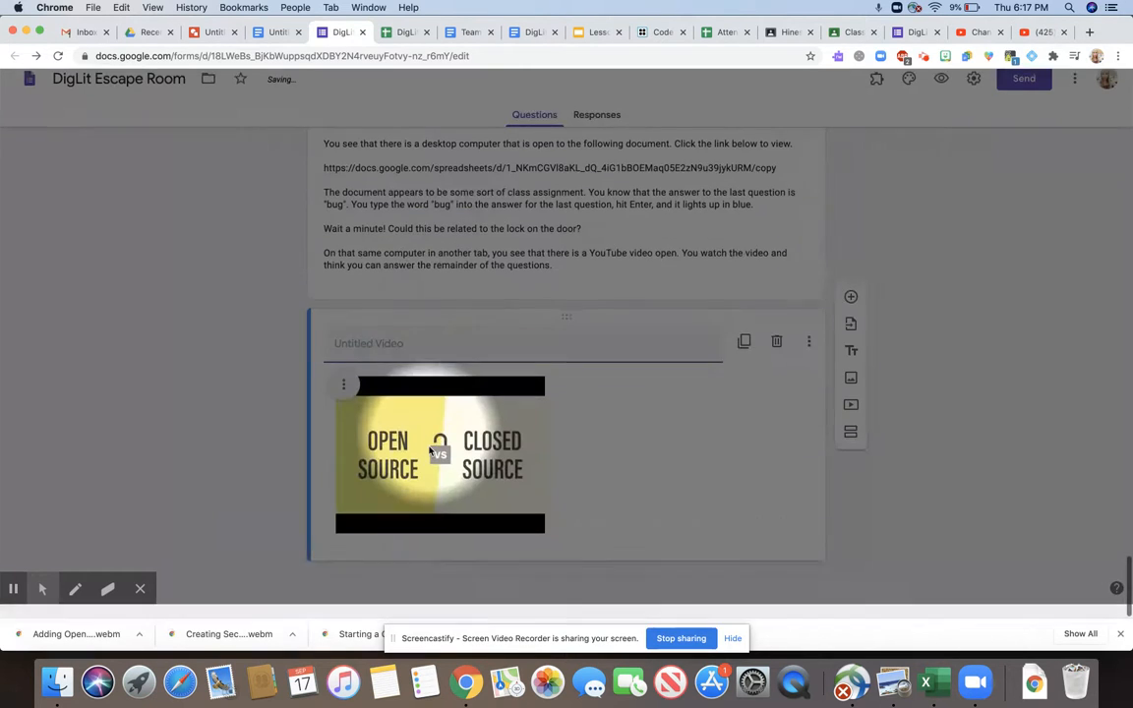
# Step: Shrink the inserted video slightly and title it "YouTube video"
pyautogui.click(497, 510)
pyautogui.moveTo(546, 546)
pyautogui.mouseDown()
pyautogui.moveTo(576, 571)
pyautogui.moveTo(500, 510)
pyautogui.moveTo(538, 540)
pyautogui.mouseUp()
pyautogui.click(483, 372)
pyautogui.write('YouTube video')
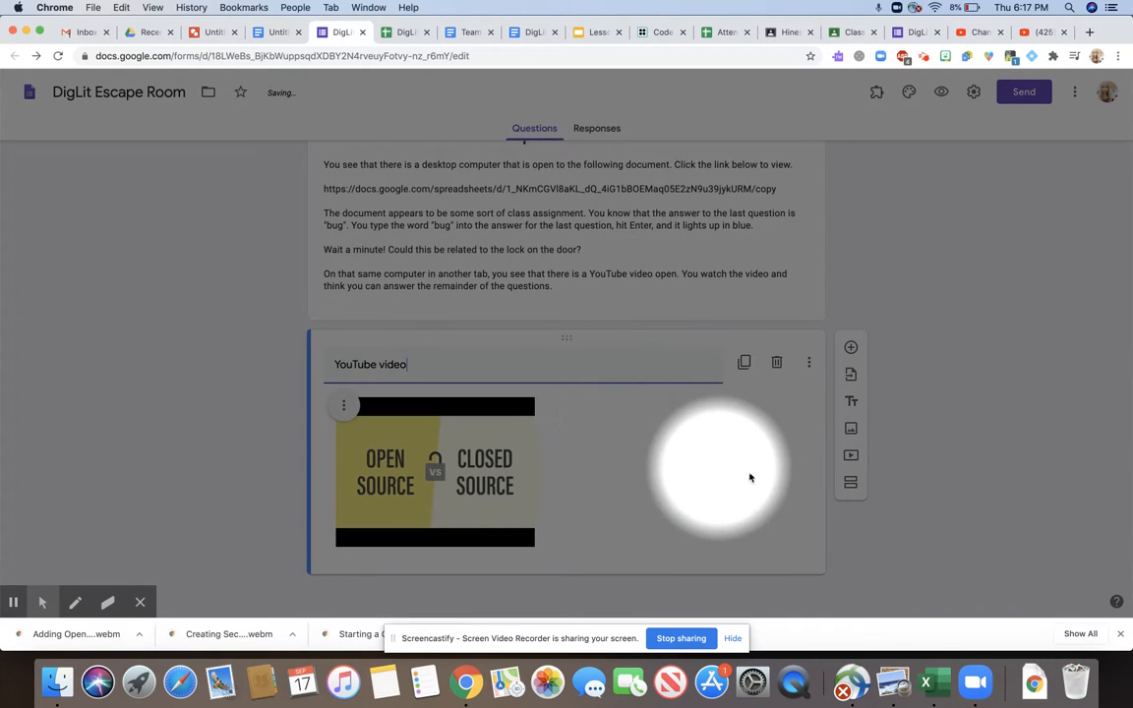
# Step: Add a short answer question below the video reading "What color combination will open the lock?"
pyautogui.click(851, 349)
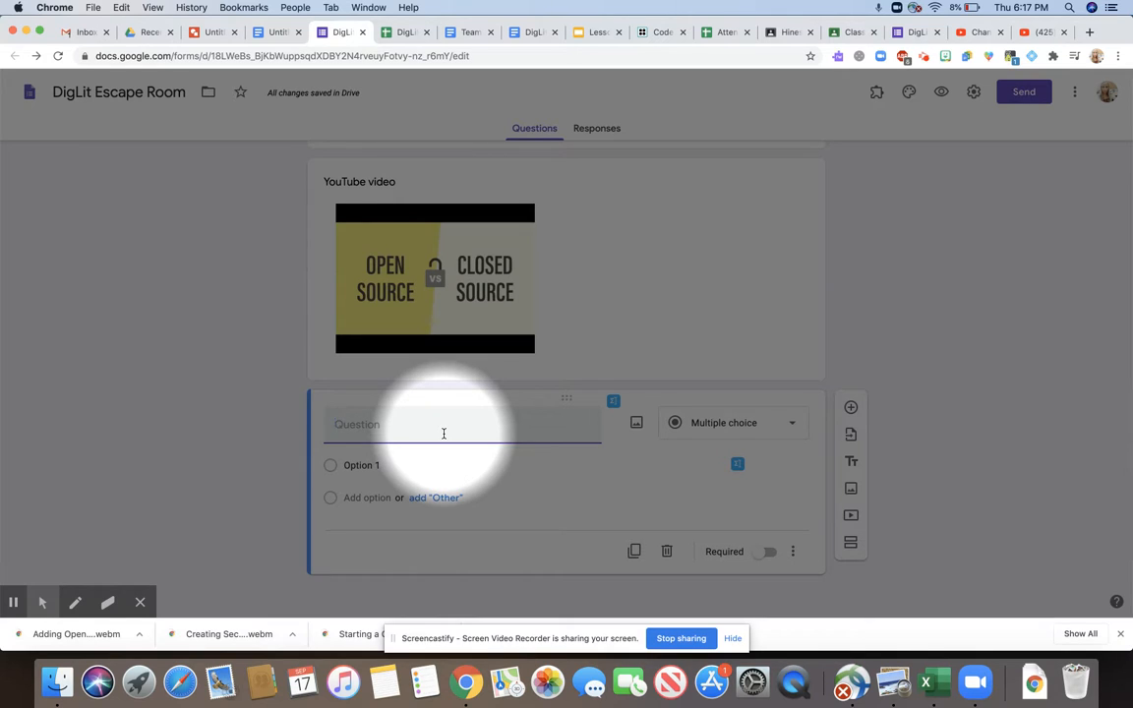
pyautogui.write('What ')
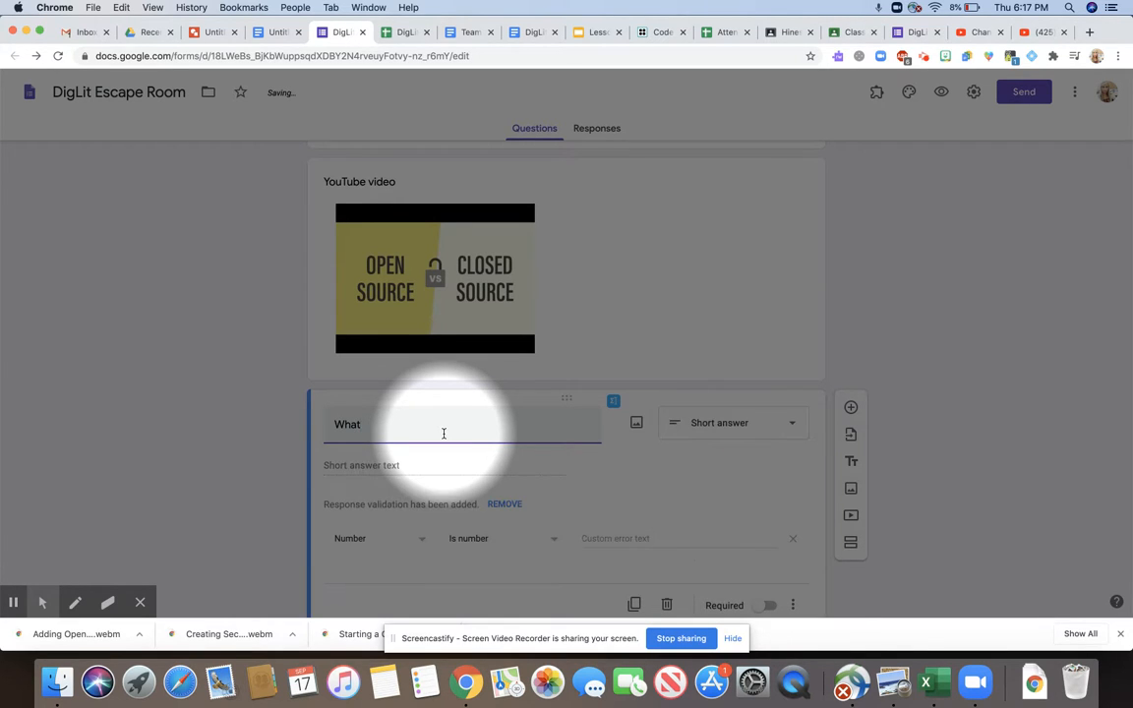
pyautogui.write('color combination will ope')
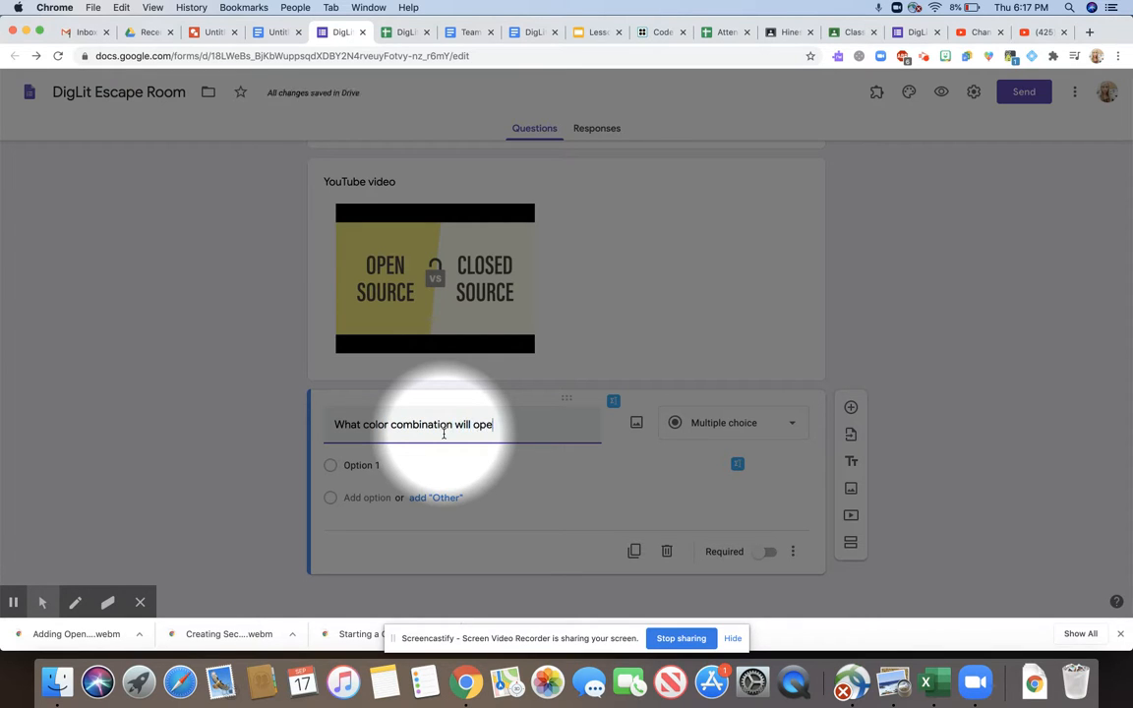
pyautogui.write('n the lock?')
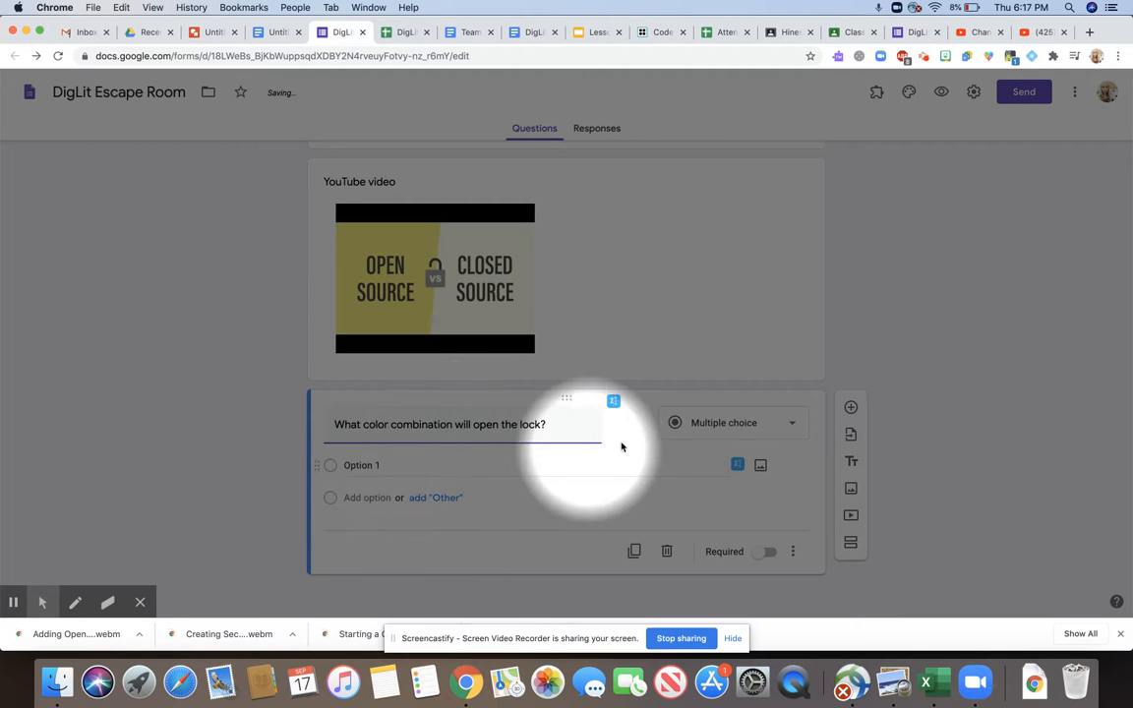
pyautogui.click(708, 432)
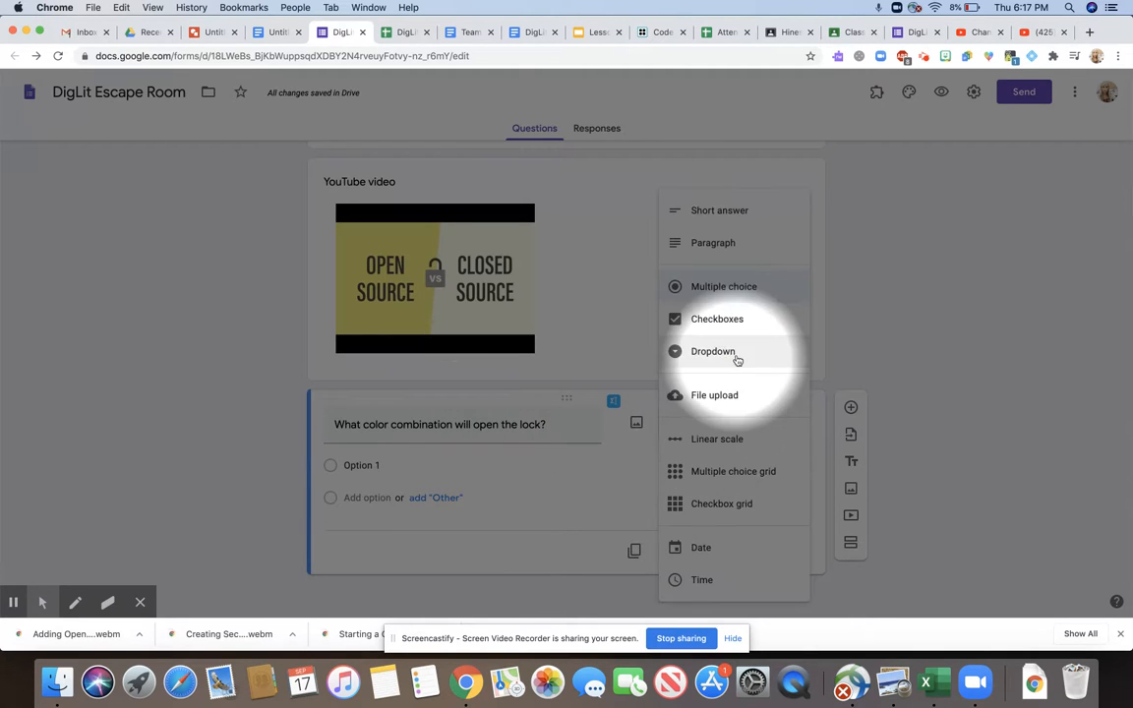
pyautogui.click(744, 218)
# Step: Make the color combination question required, and enable its description and response validation
pyautogui.click(772, 555)
pyautogui.click(795, 555)
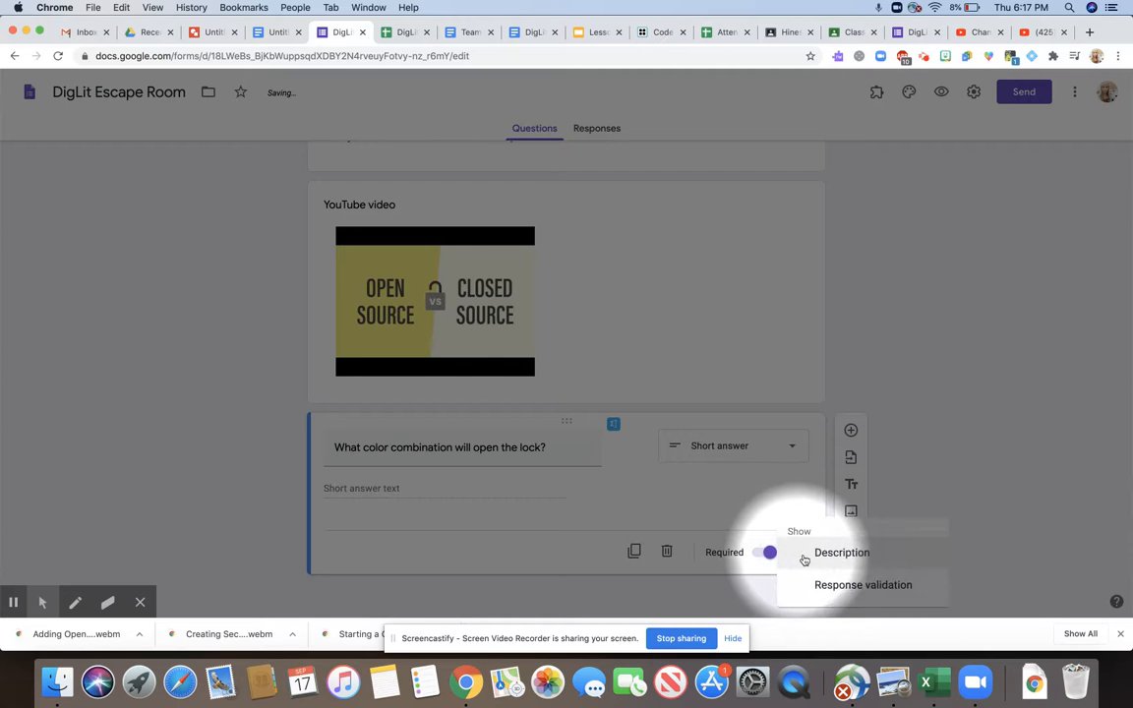
pyautogui.click(826, 553)
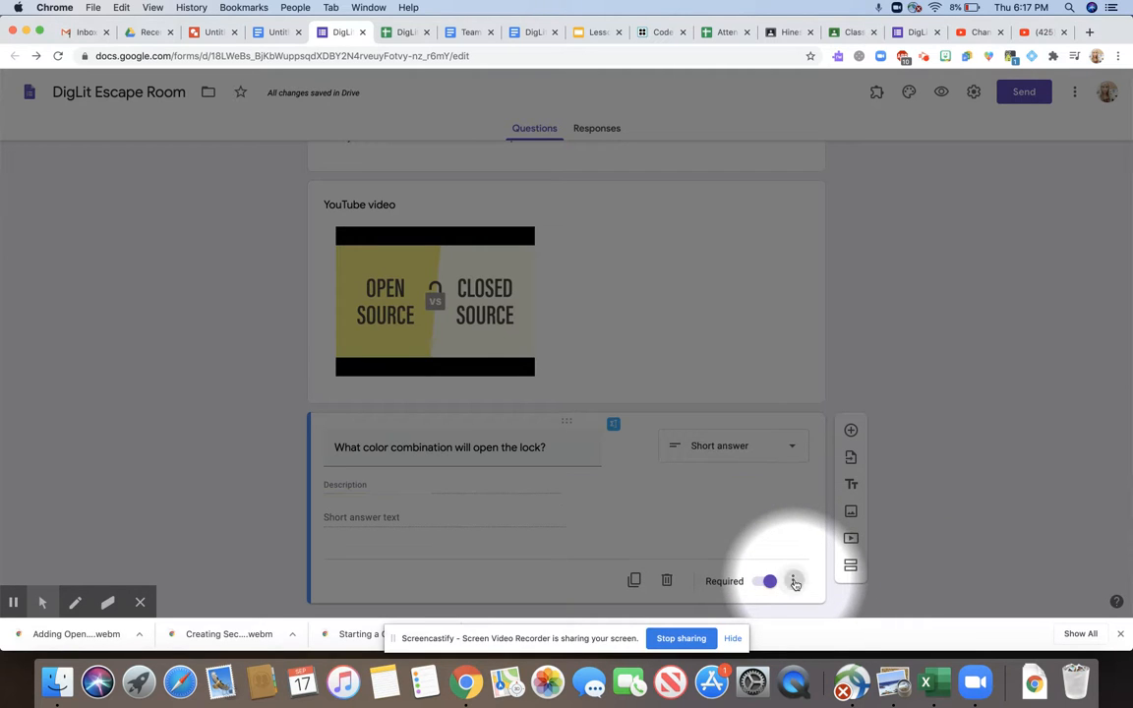
pyautogui.click(795, 581)
pyautogui.click(826, 586)
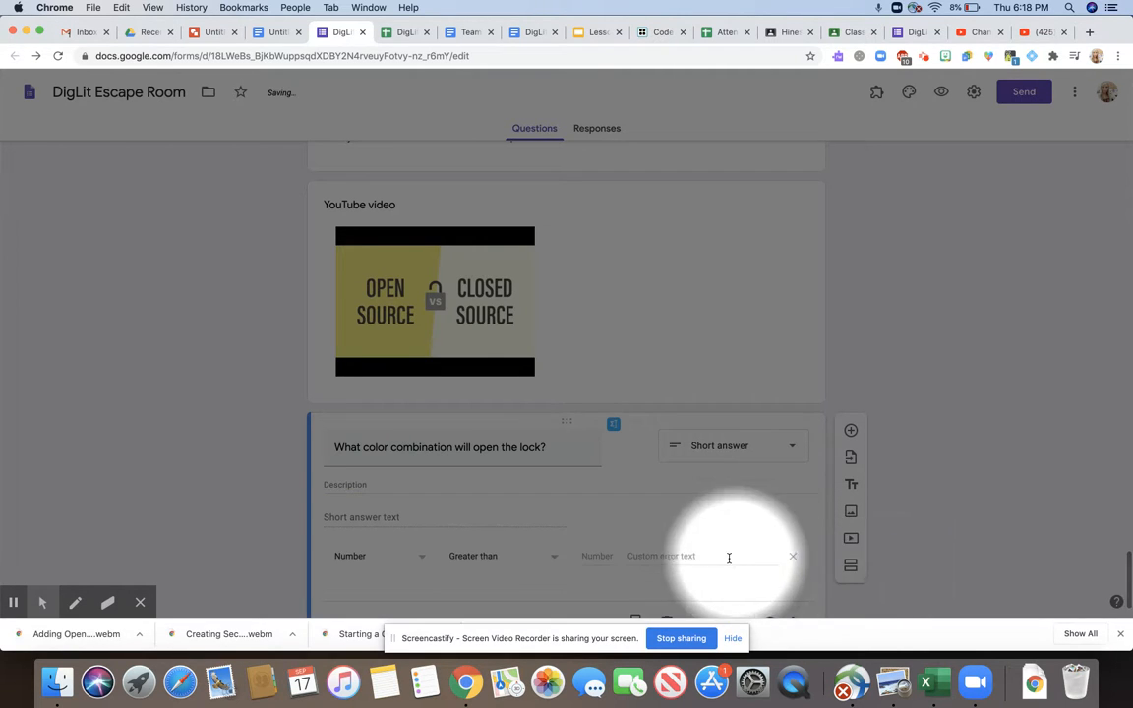
pyautogui.scroll(-2, 727, 557)
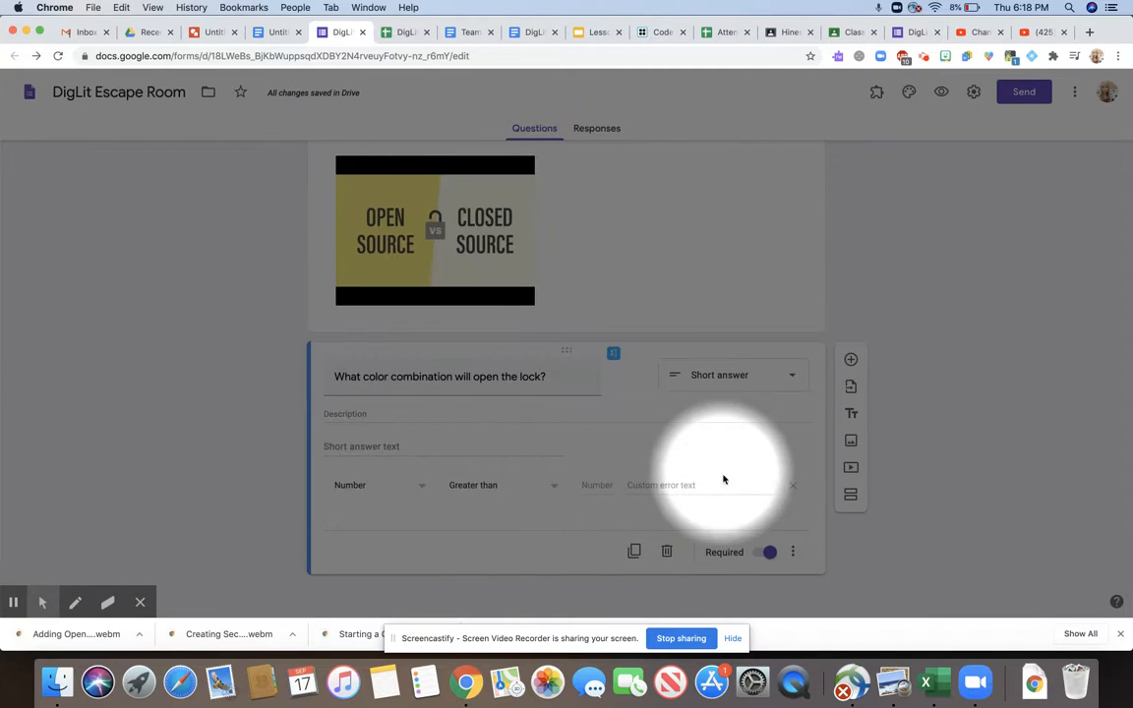
# Step: Begin the question's description with "Hint: Use all lowercase letters and spelling counts! Also, please make sure that"
pyautogui.click(368, 417)
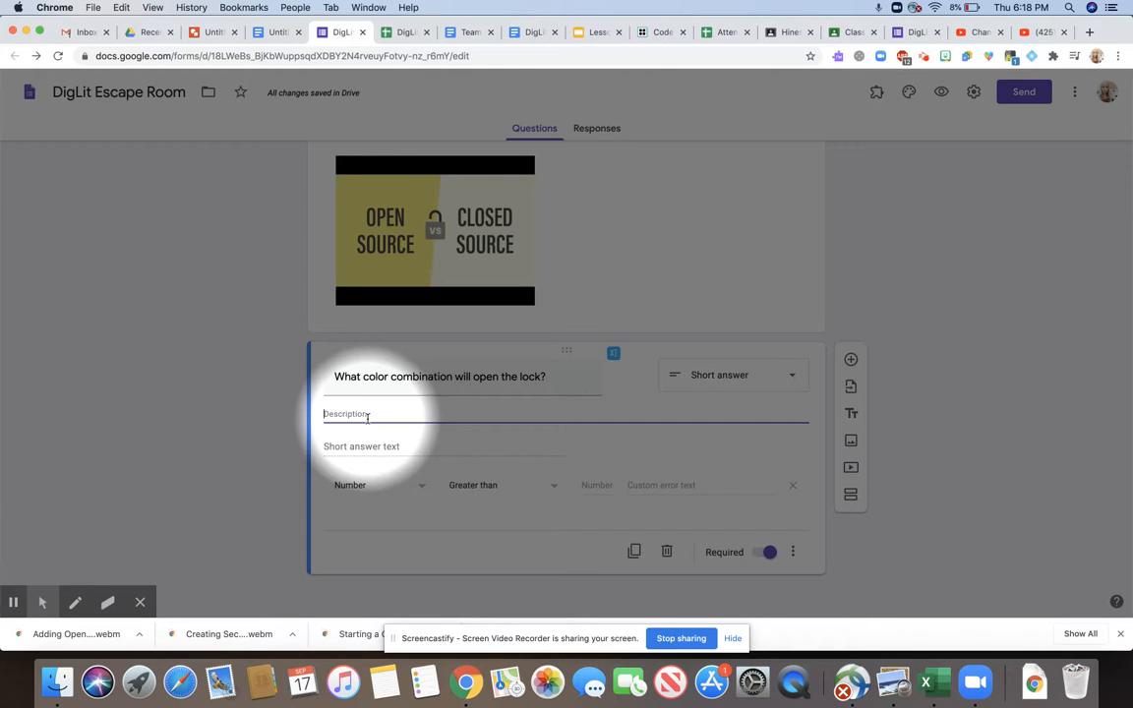
pyautogui.write('e')
pyautogui.press('BackSpace')
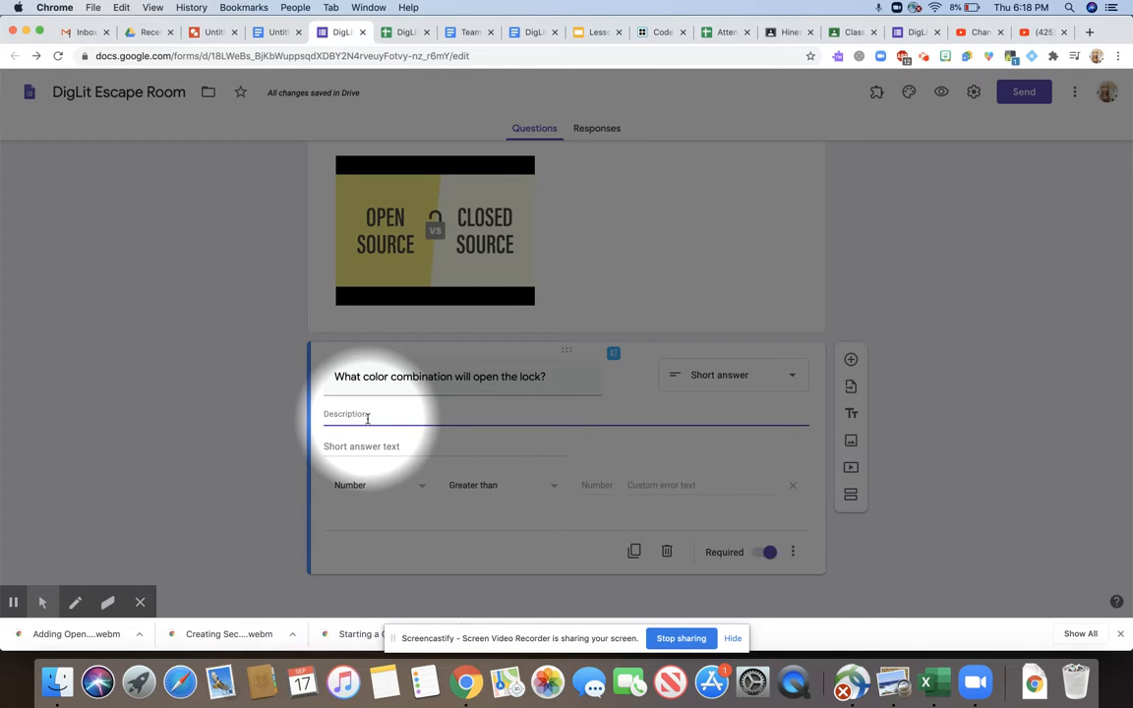
pyautogui.write('Hint: Use all lowercase letters and spelling')
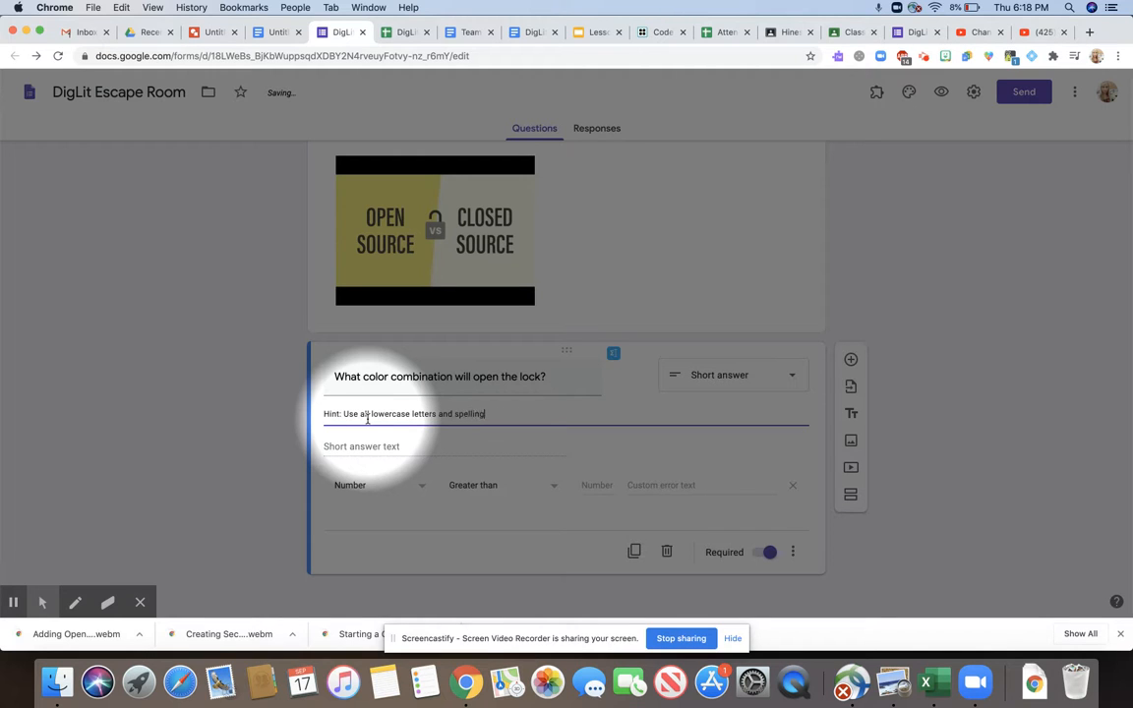
pyautogui.write(' counts! Plea')
pyautogui.press('BackSpace')
pyautogui.press('BackSpace')
pyautogui.write('Also, please make sure that')
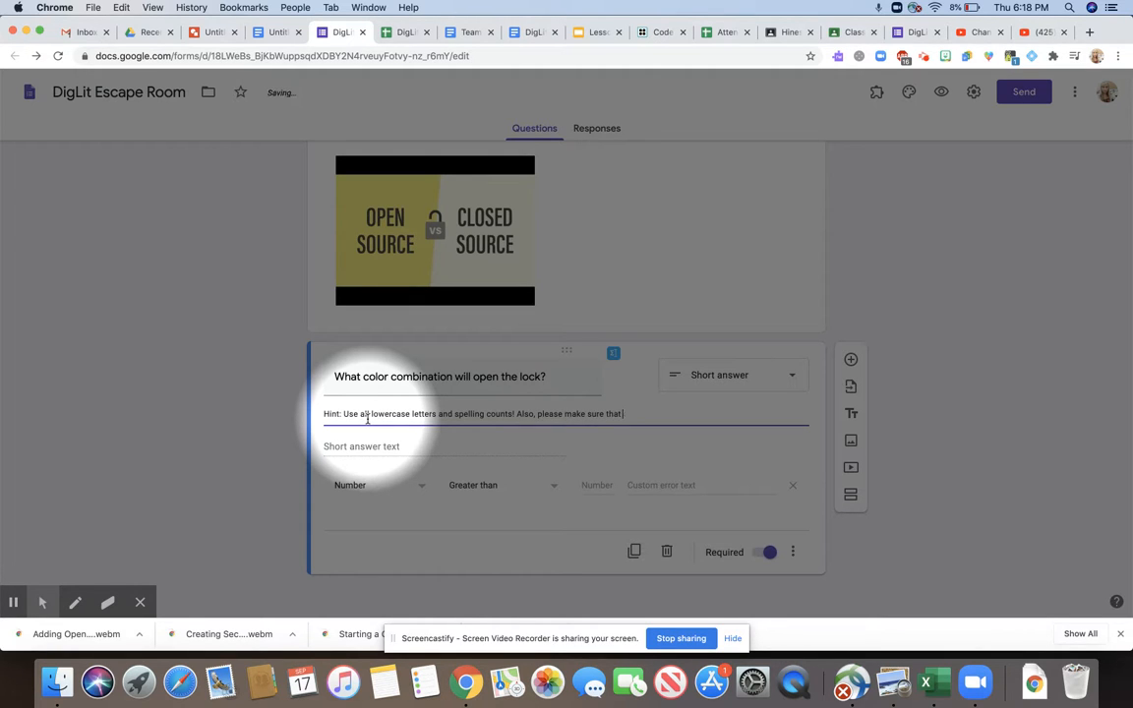
# Step: Complete the hint with "you only have one space between each word. For example: yellow blue red green"
pyautogui.write('one space between eac')
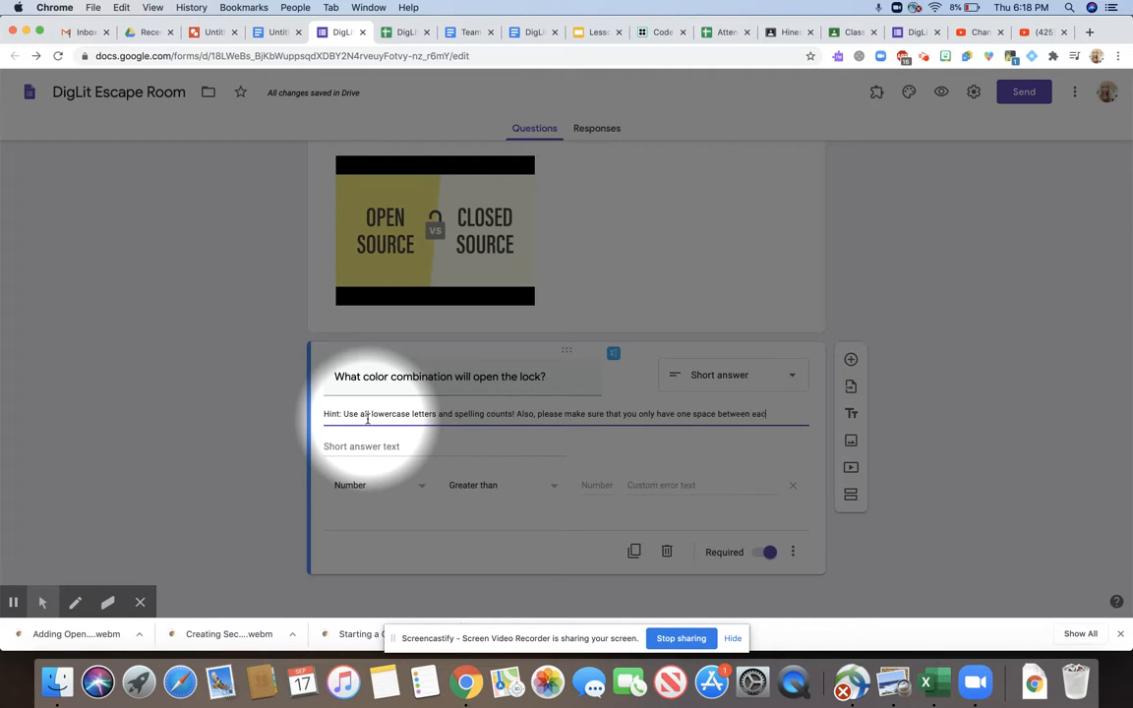
pyautogui.write('h word. For example:')
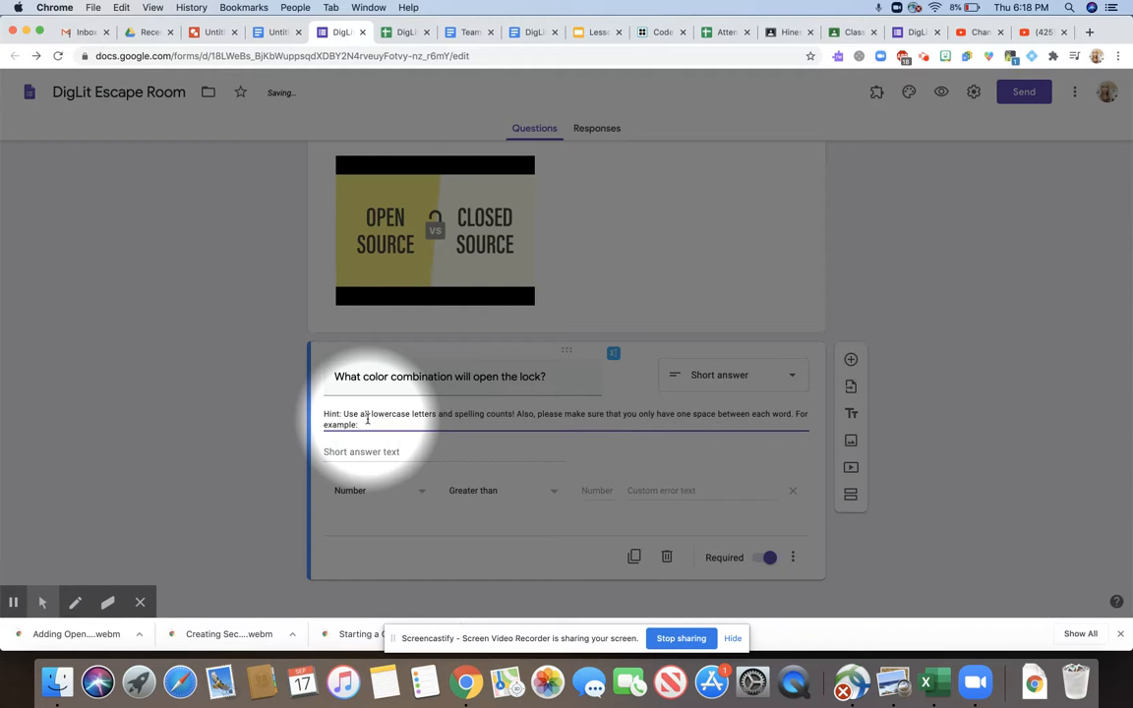
pyautogui.write(' yellow blue red green')
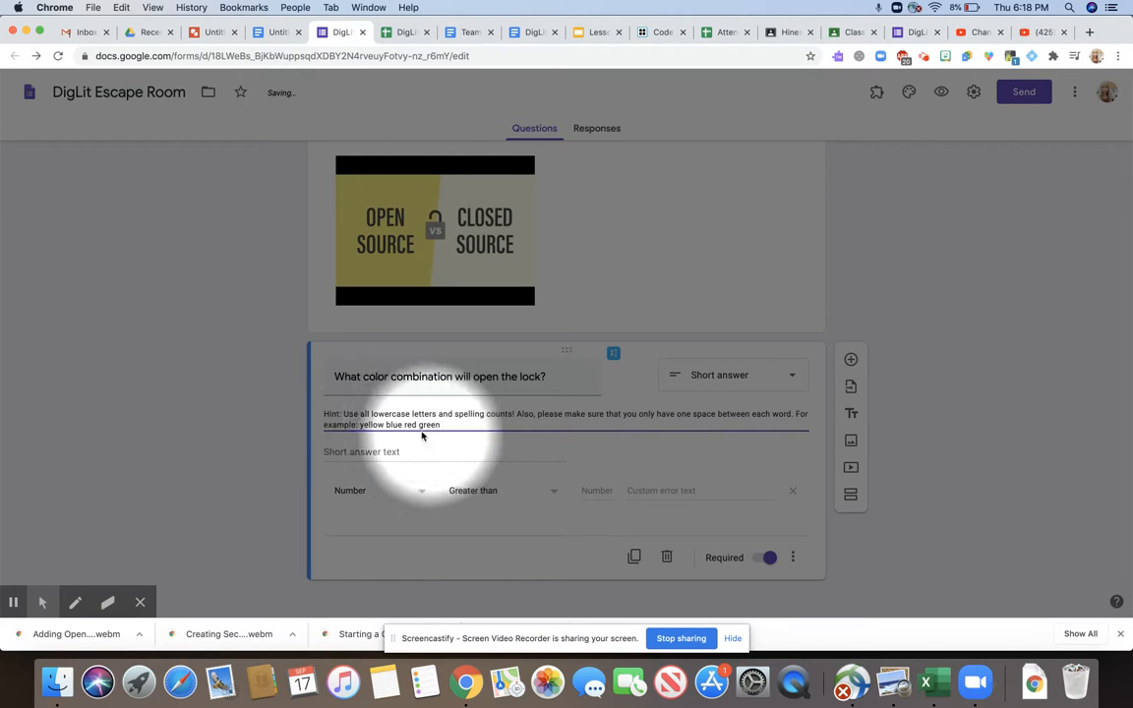
# Step: Validate the color combination answer as text containing "yellow red green blue", with the custom error text "Keep trying!"
pyautogui.click(418, 495)
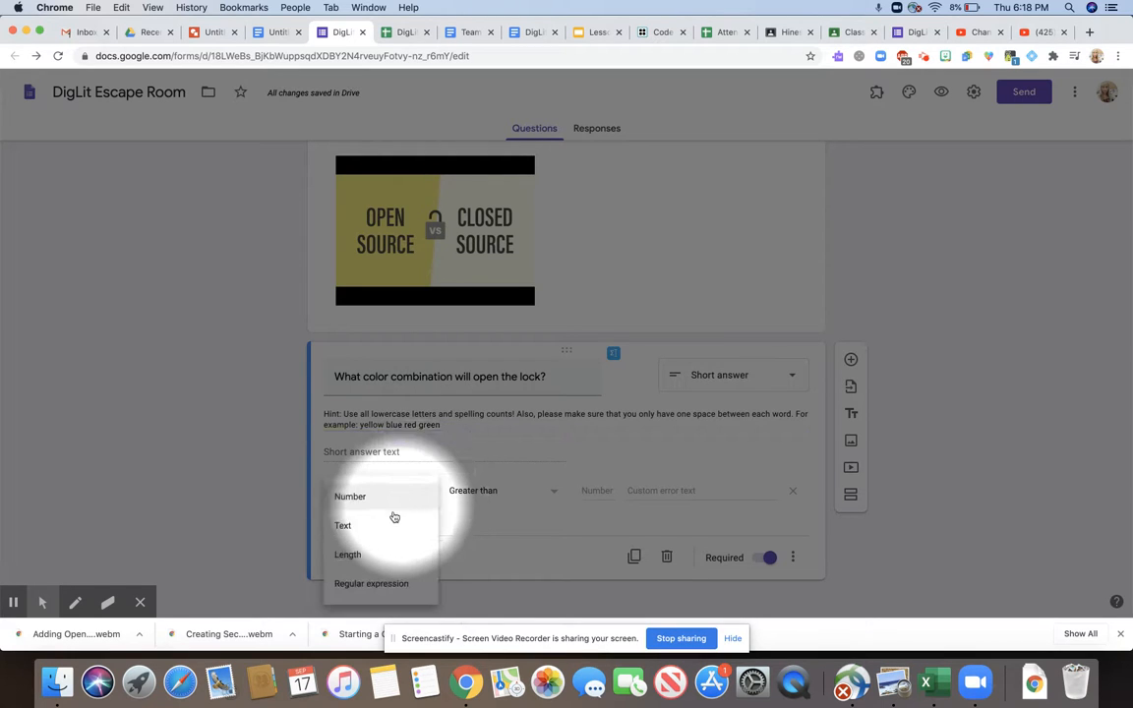
pyautogui.click(391, 523)
pyautogui.click(564, 489)
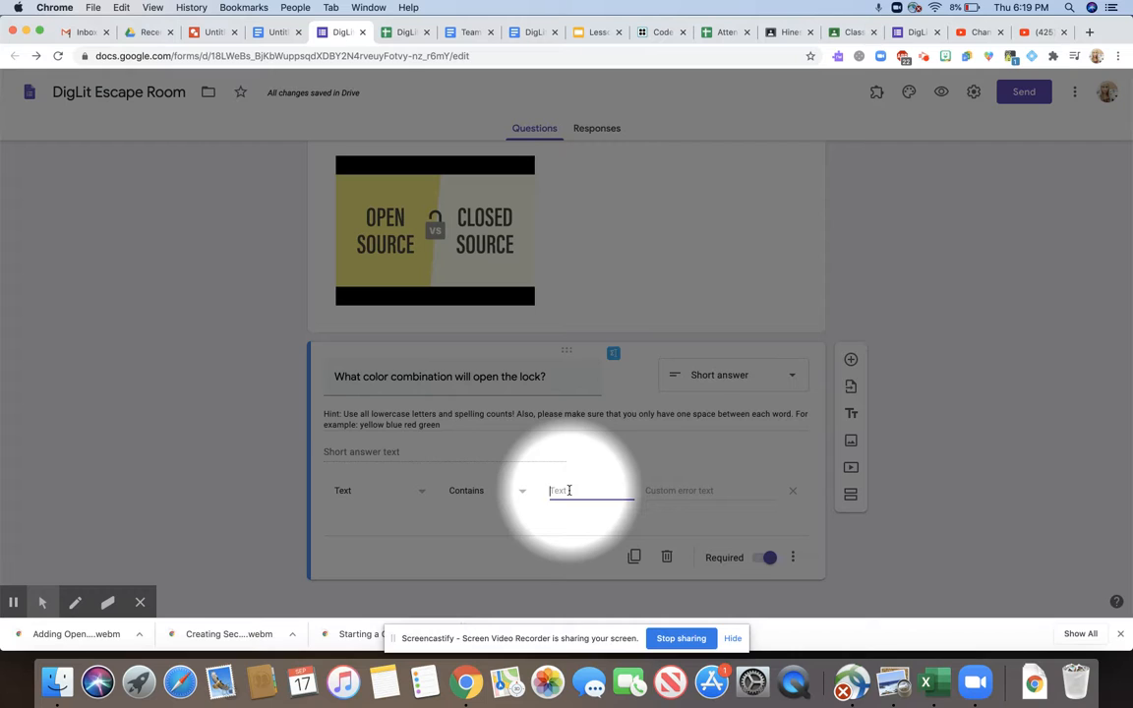
pyautogui.write('yellow red green blue')
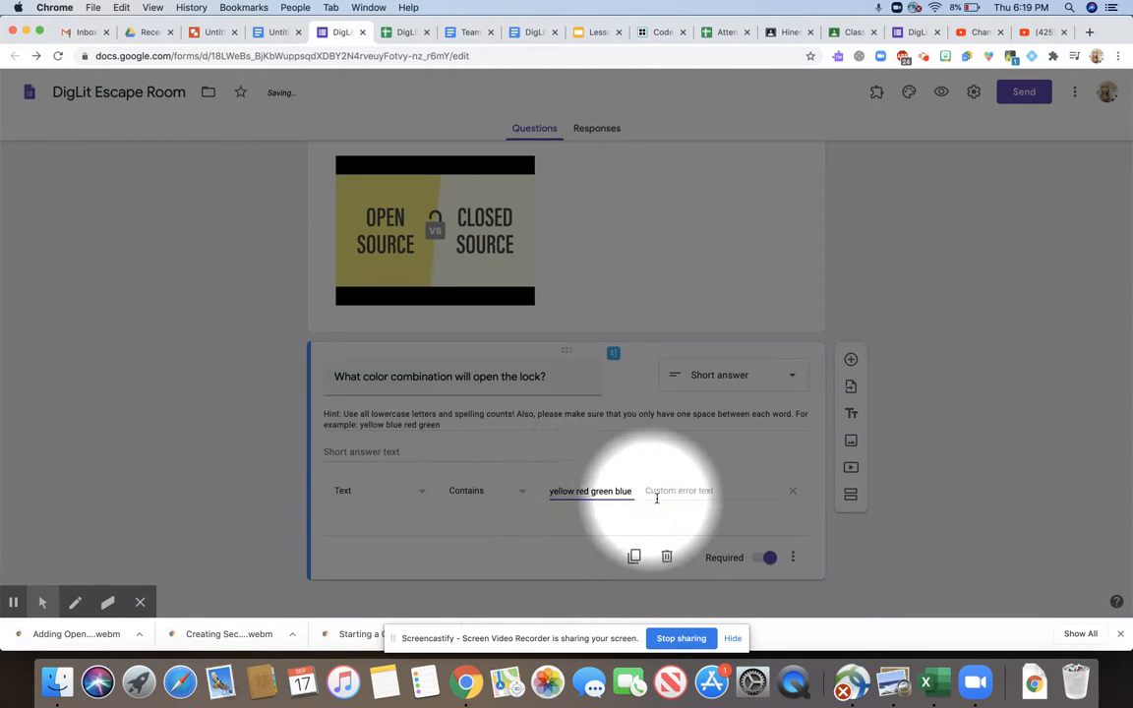
pyautogui.click(655, 490)
pyautogui.write('Keep trying!')
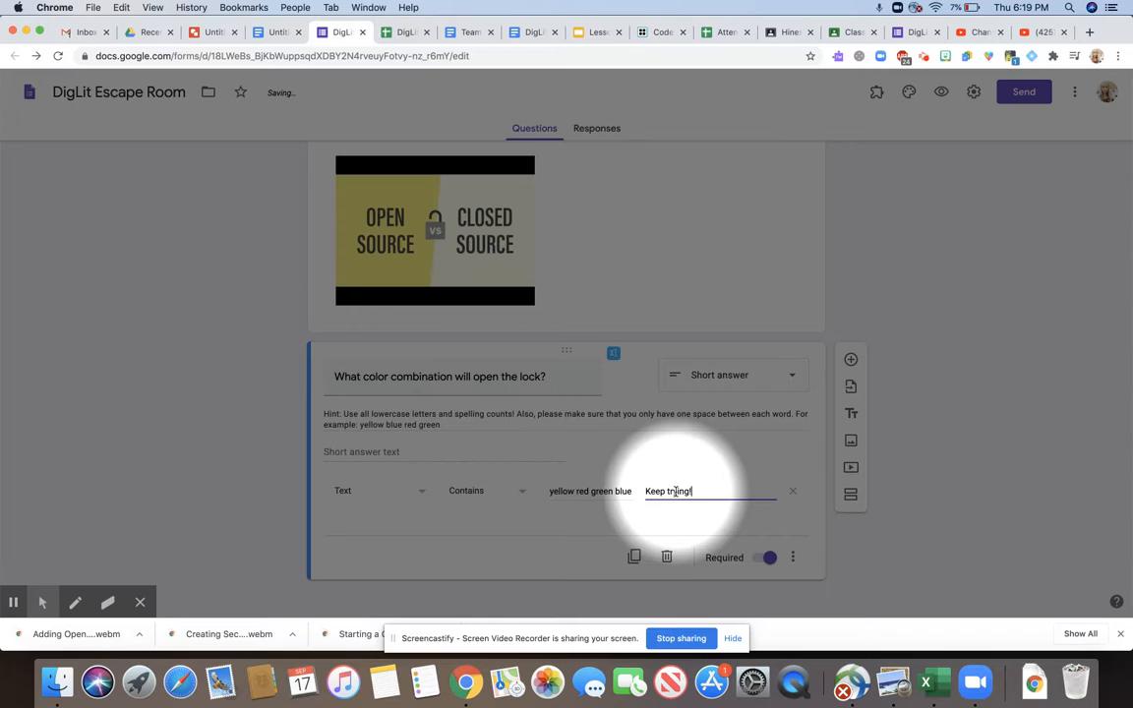
# Step: Add a new section after the color combination question, titled "You enter the code and open the door."
pyautogui.scroll(-1, 660, 508)
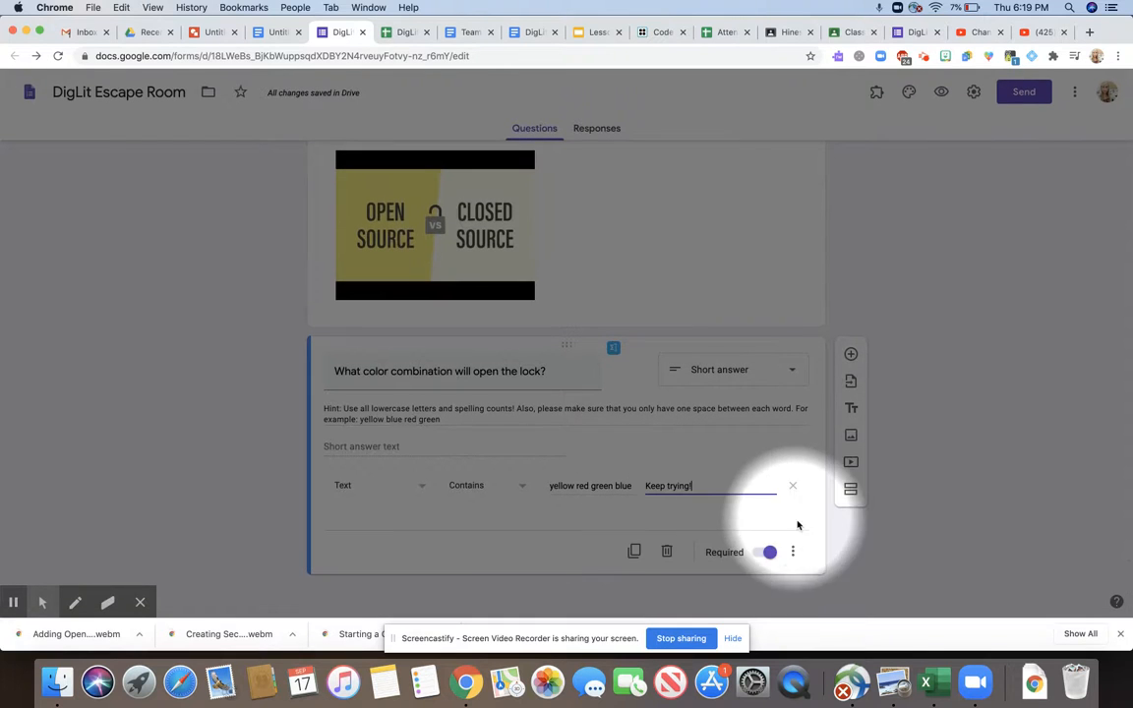
pyautogui.click(851, 494)
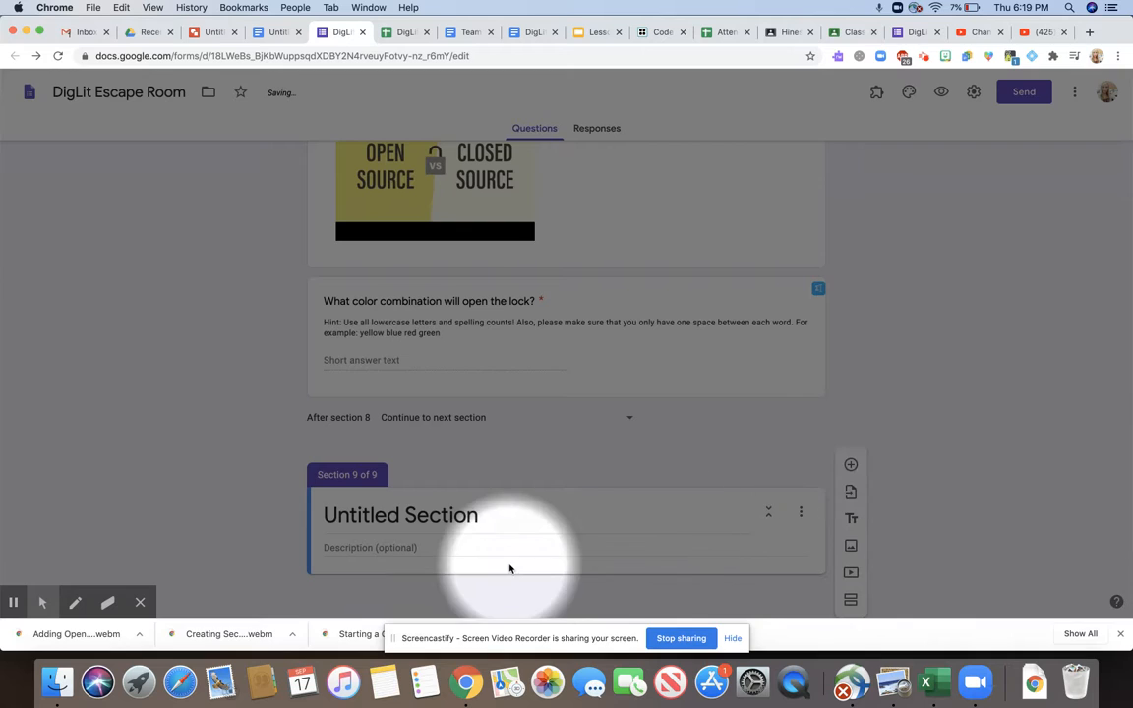
pyautogui.click(440, 517)
pyautogui.write('You ')
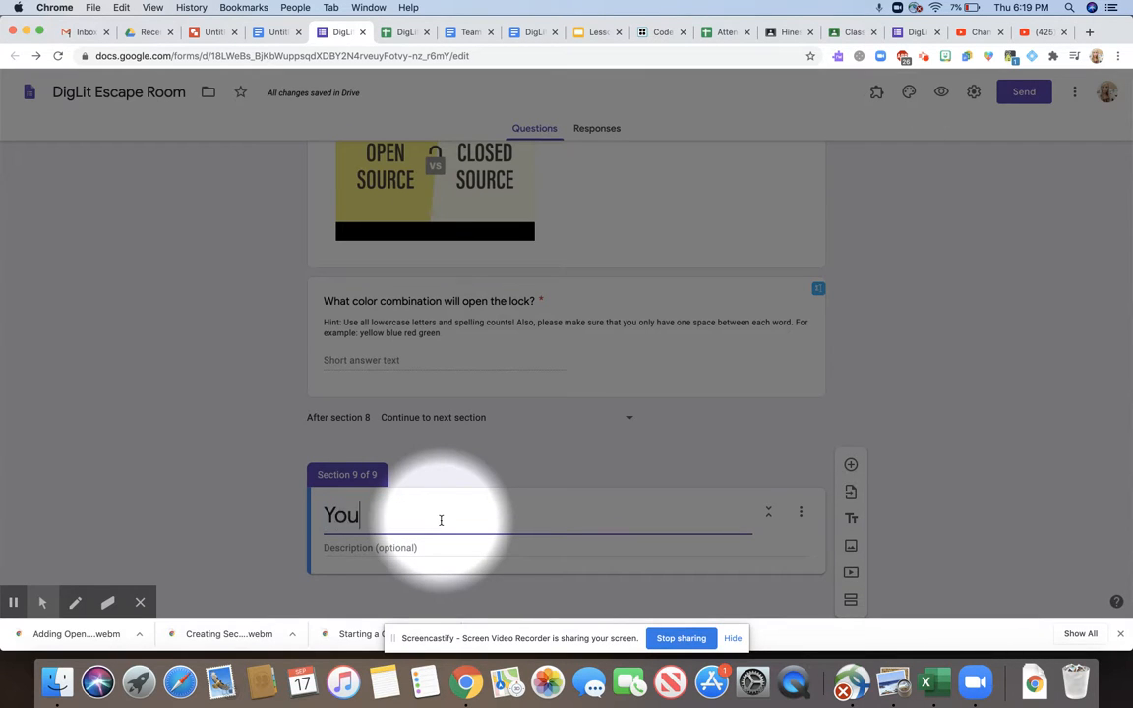
pyautogui.write('enter t')
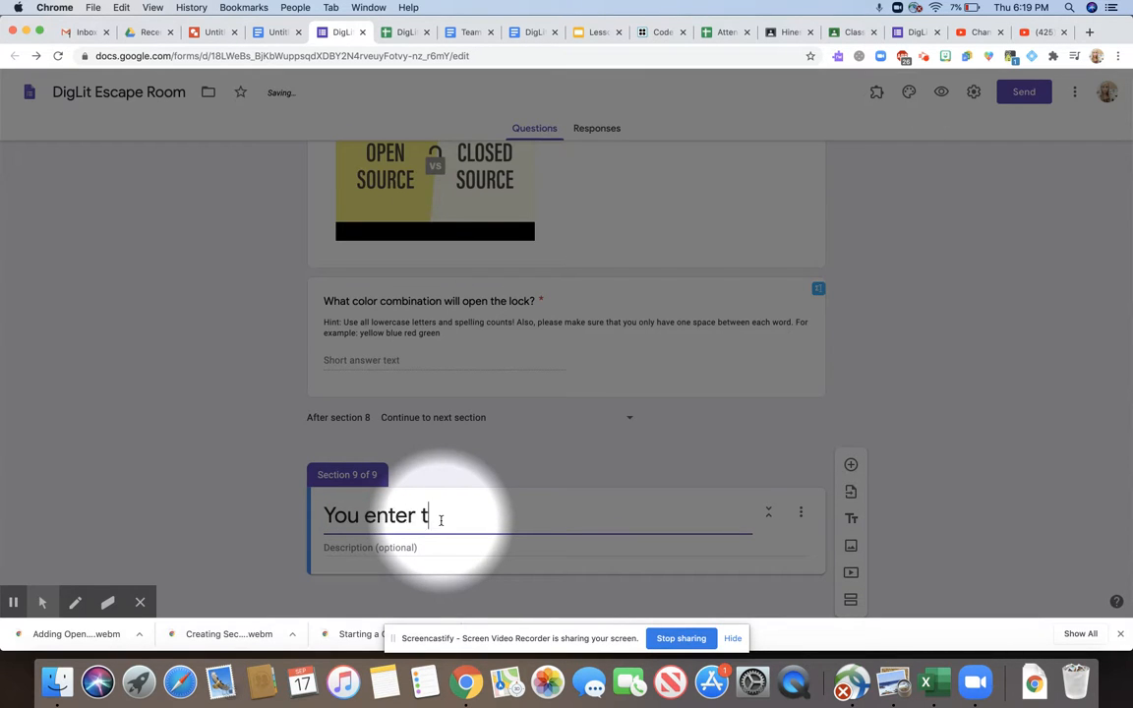
pyautogui.write('he code and open ')
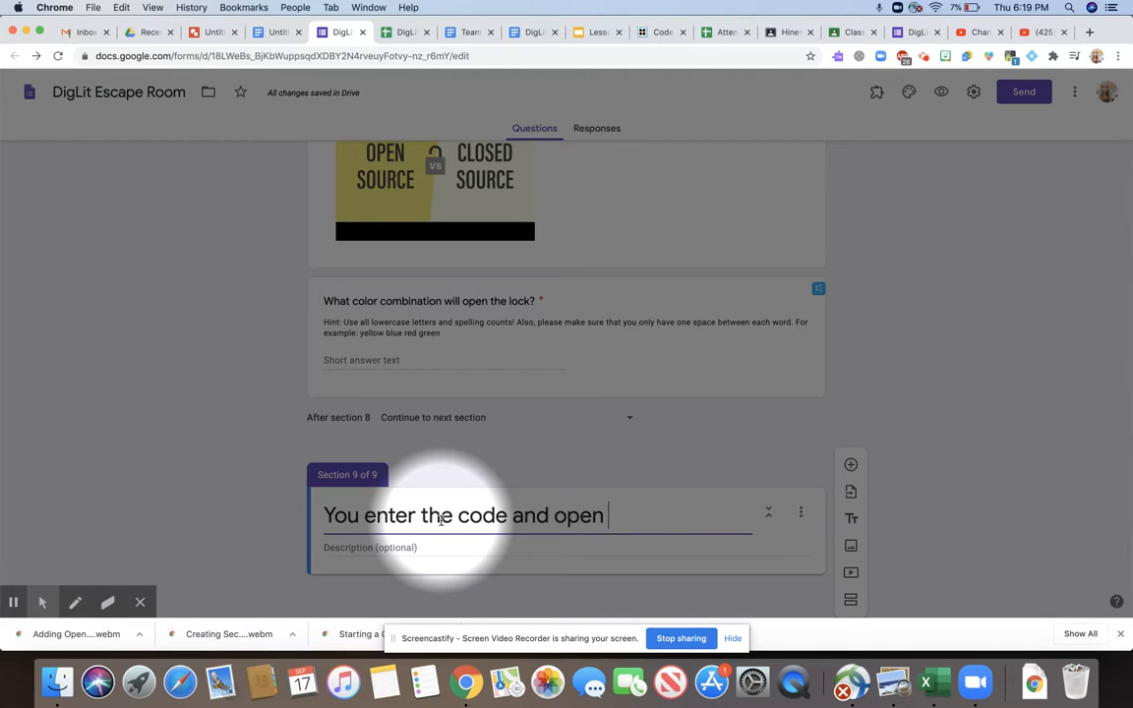
pyautogui.write('the door!')
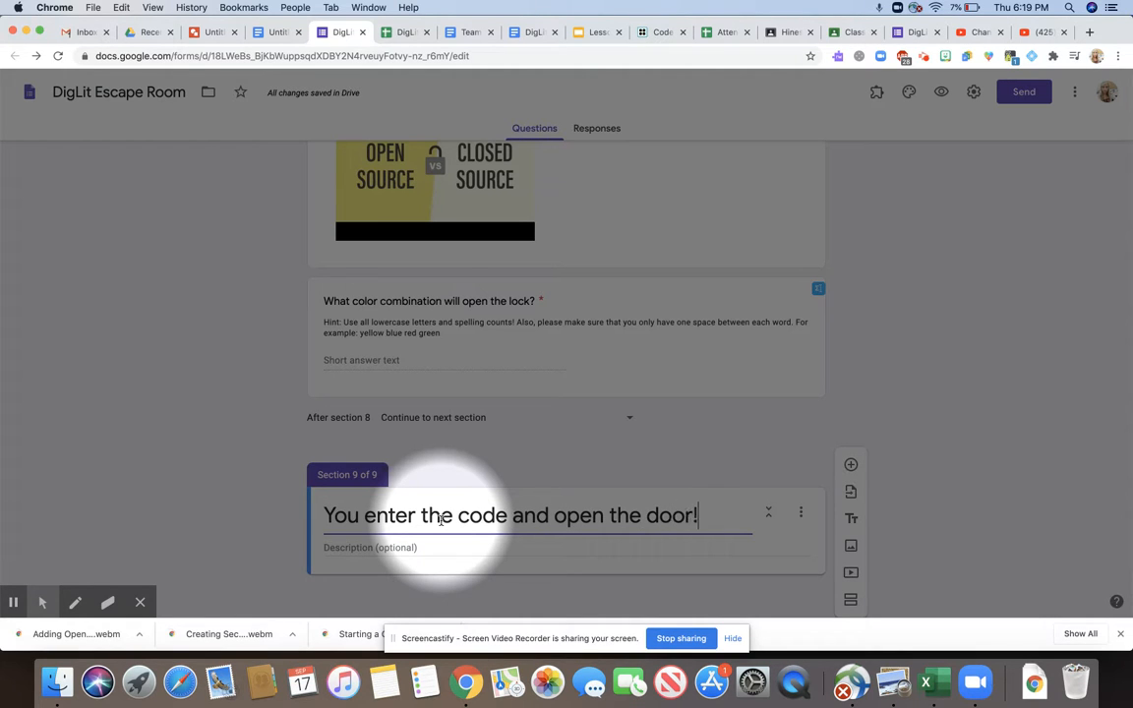
# Step: Enter "Congratulations!" as the description of the new final section
pyautogui.click(398, 546)
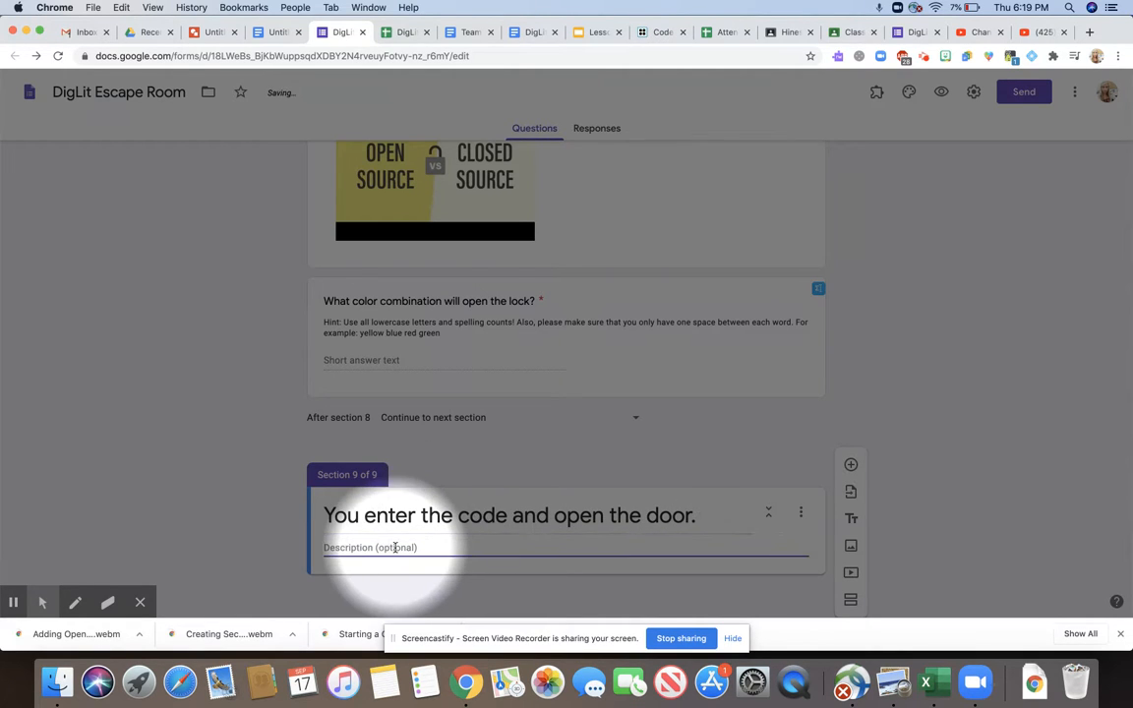
pyautogui.write('Congrau')
pyautogui.press('BackSpace')
pyautogui.write('tulations!')
# Step: Preview the form and advance past the introduction and number lock pages to the Phone and Poster section
pyautogui.scroll(5, 513, 393)
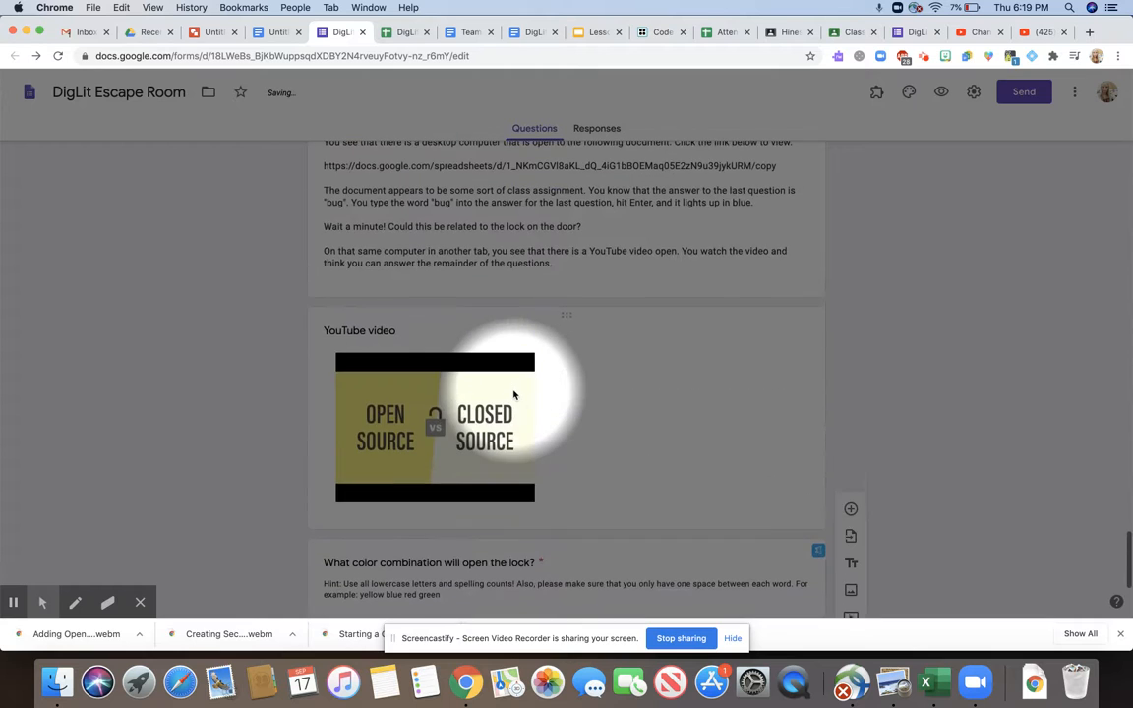
pyautogui.scroll(3, 513, 394)
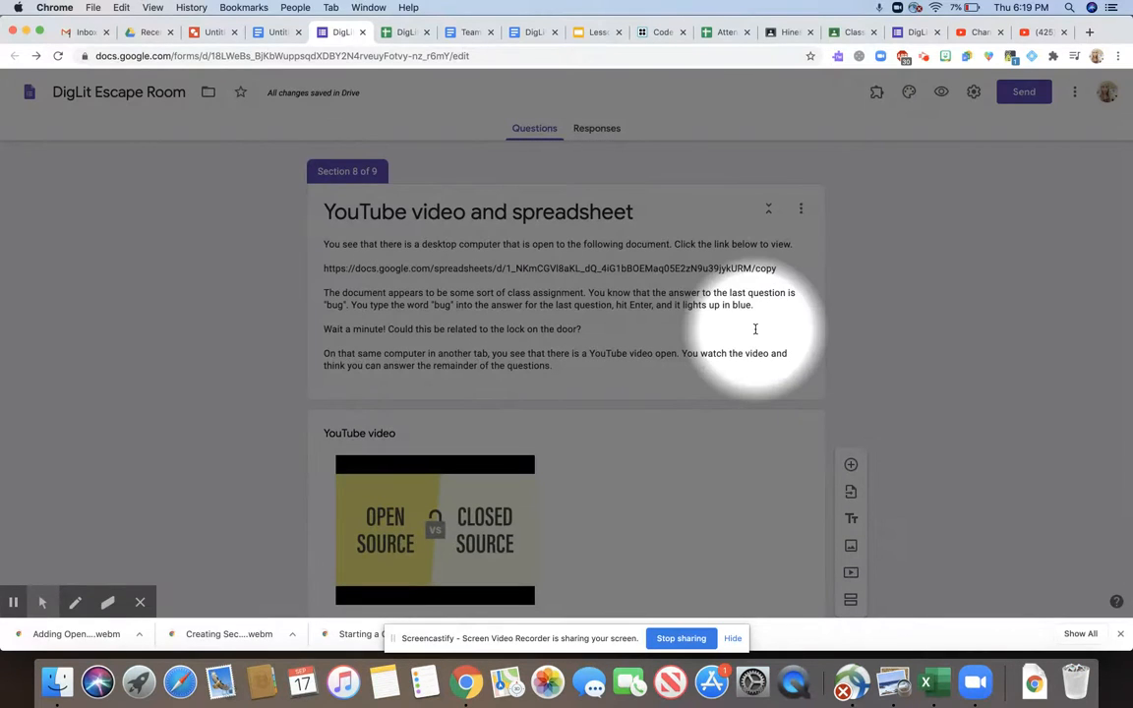
pyautogui.click(941, 92)
pyautogui.scroll(-3, 557, 370)
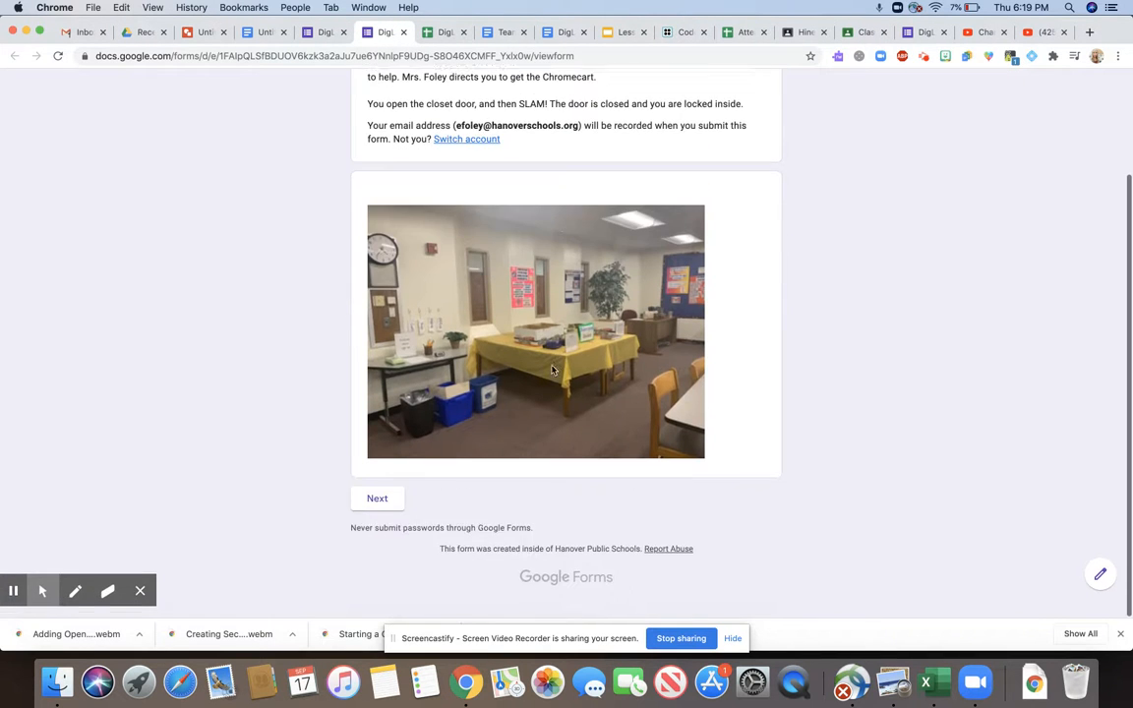
pyautogui.click(48, 570)
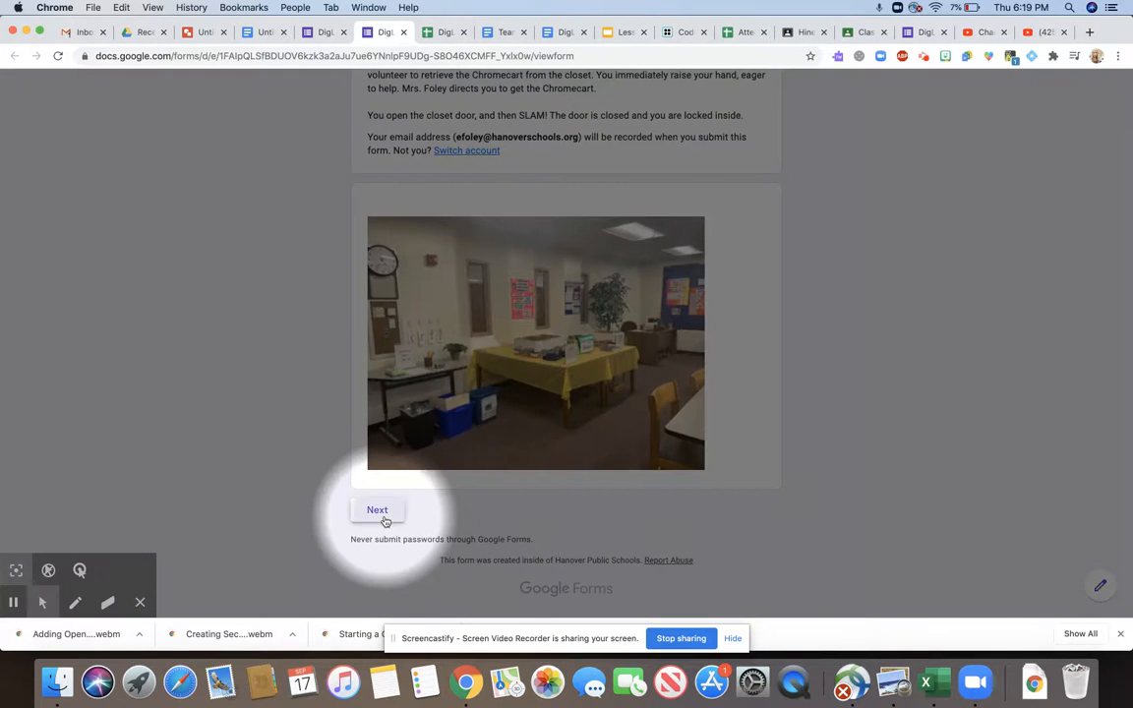
pyautogui.click(377, 510)
pyautogui.scroll(-3, 285, 491)
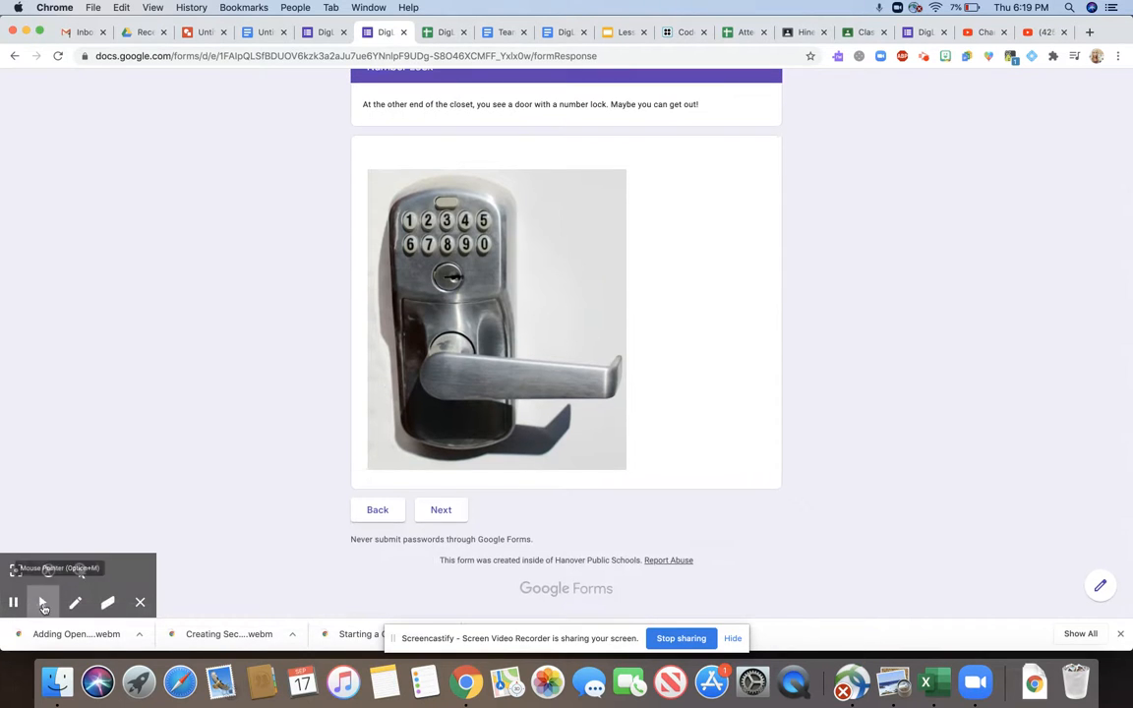
pyautogui.click(48, 571)
pyautogui.click(440, 510)
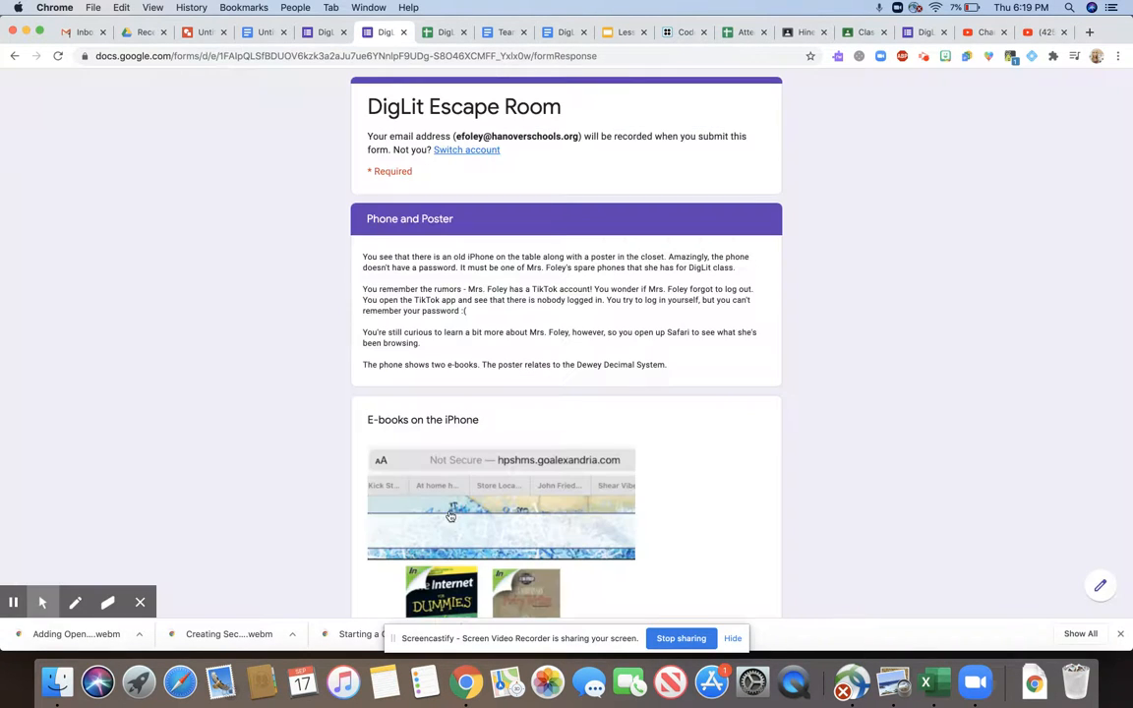
# Step: Answer the number lock question with 1400 in the preview and continue past the "Correct!" page
pyautogui.click(48, 568)
pyautogui.scroll(-10, 411, 502)
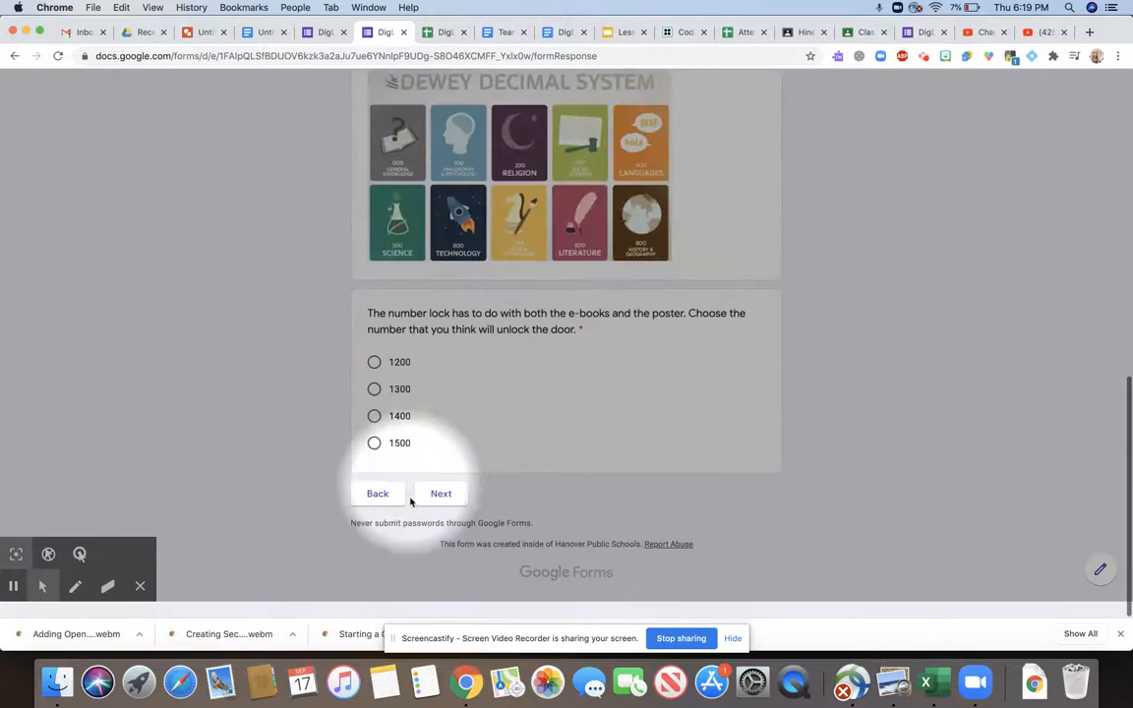
pyautogui.click(374, 430)
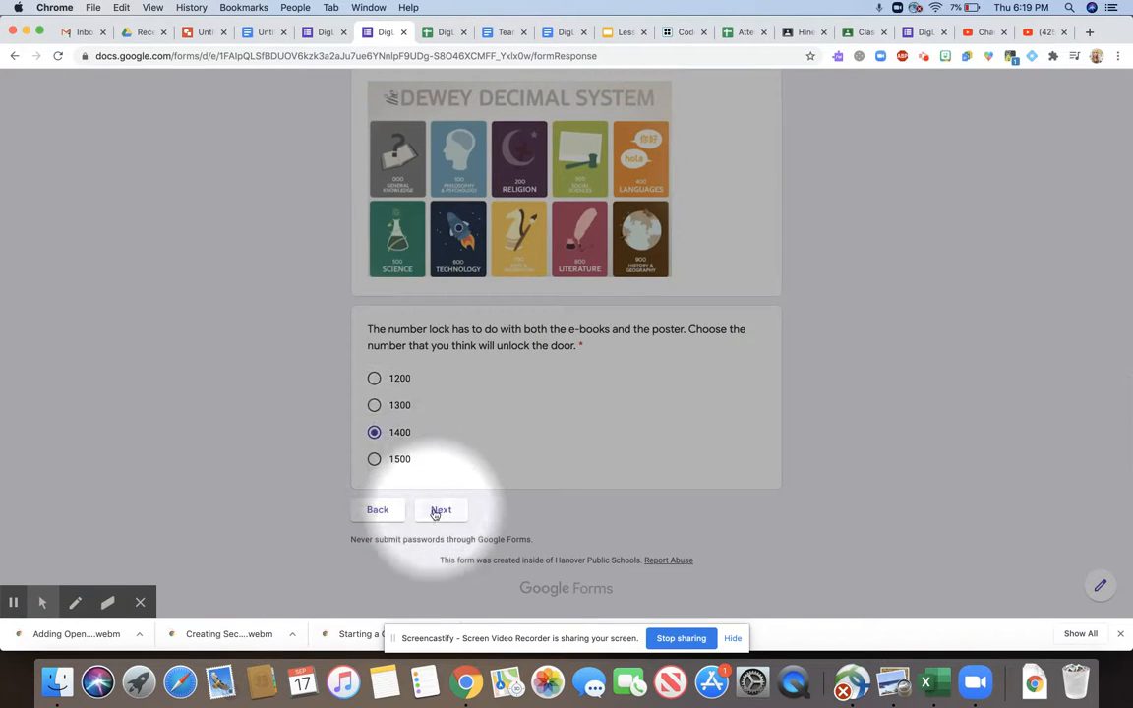
pyautogui.click(435, 511)
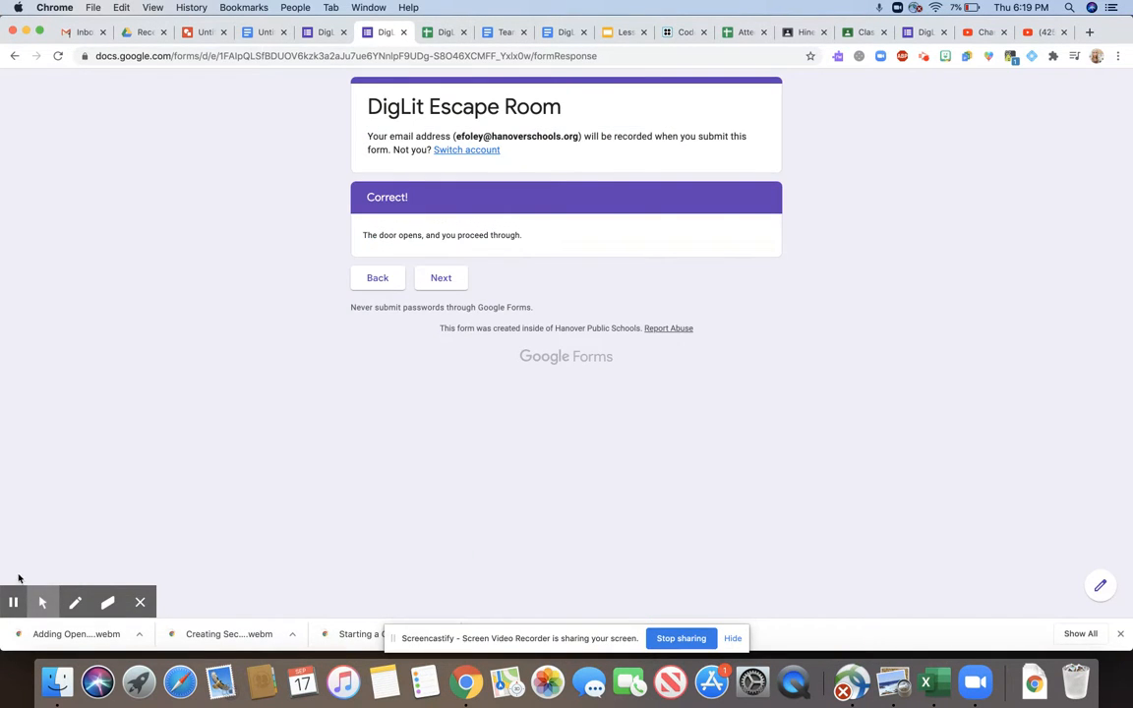
pyautogui.click(43, 602)
pyautogui.click(438, 285)
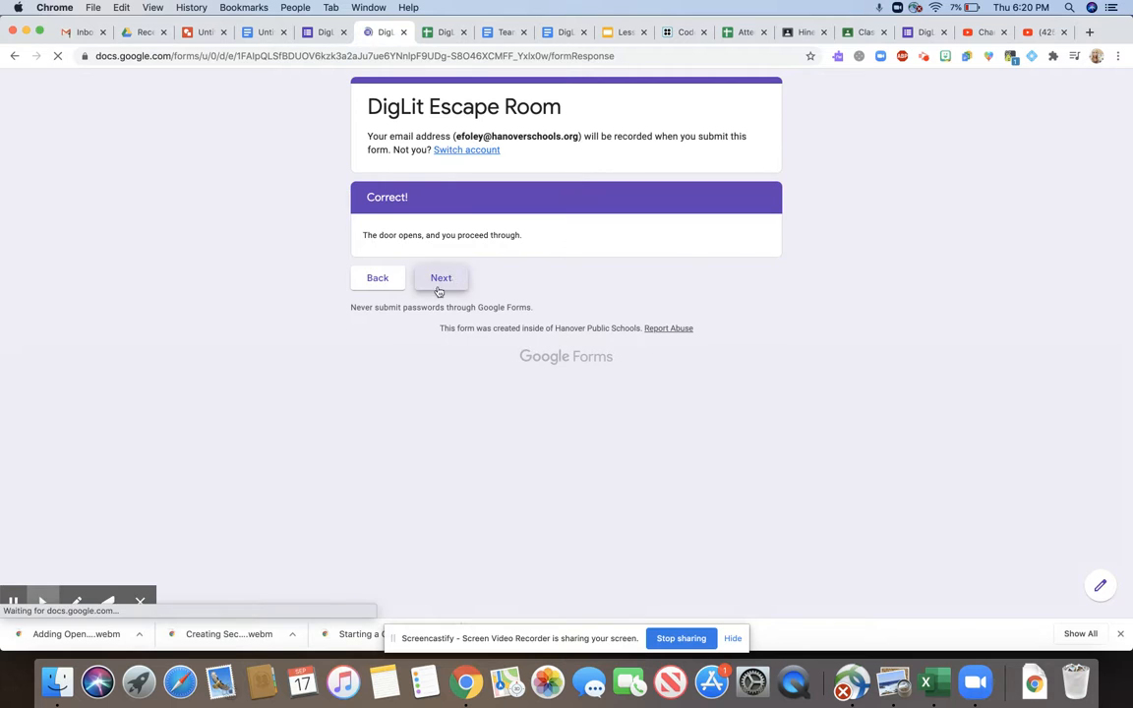
# Step: Answer the question about balancing the scale with 64 GB flash drives with 16, and go on to the following section
pyautogui.click(15, 570)
pyautogui.scroll(-6, 399, 513)
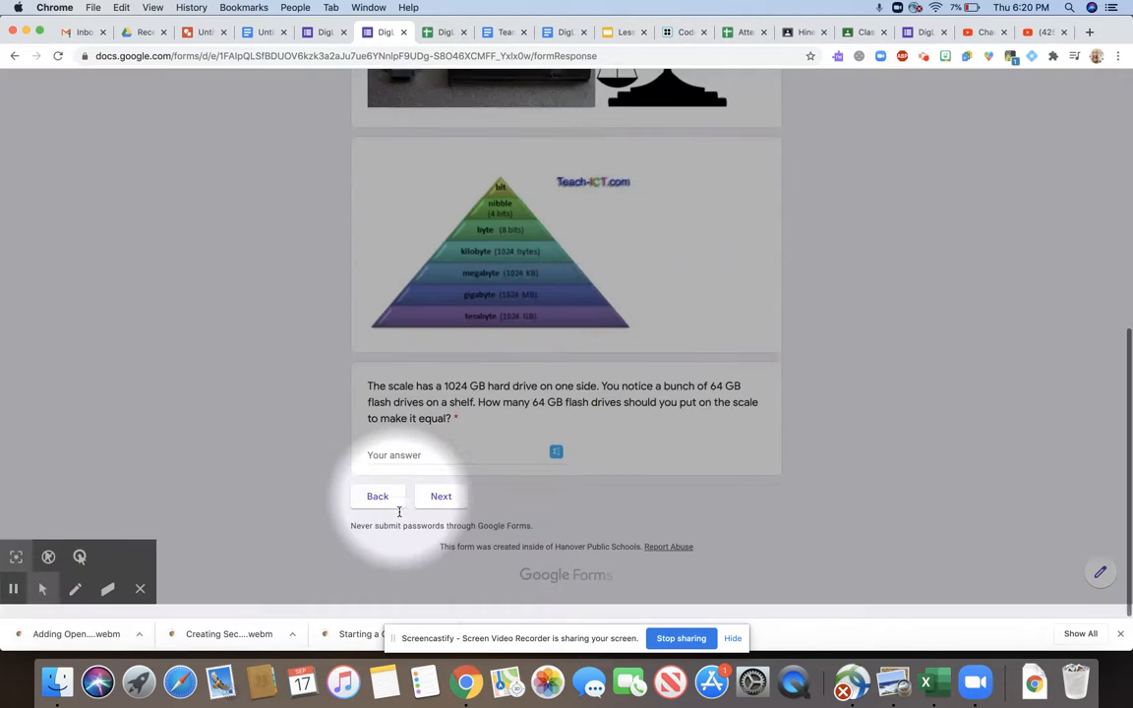
pyautogui.click(438, 468)
pyautogui.write('1')
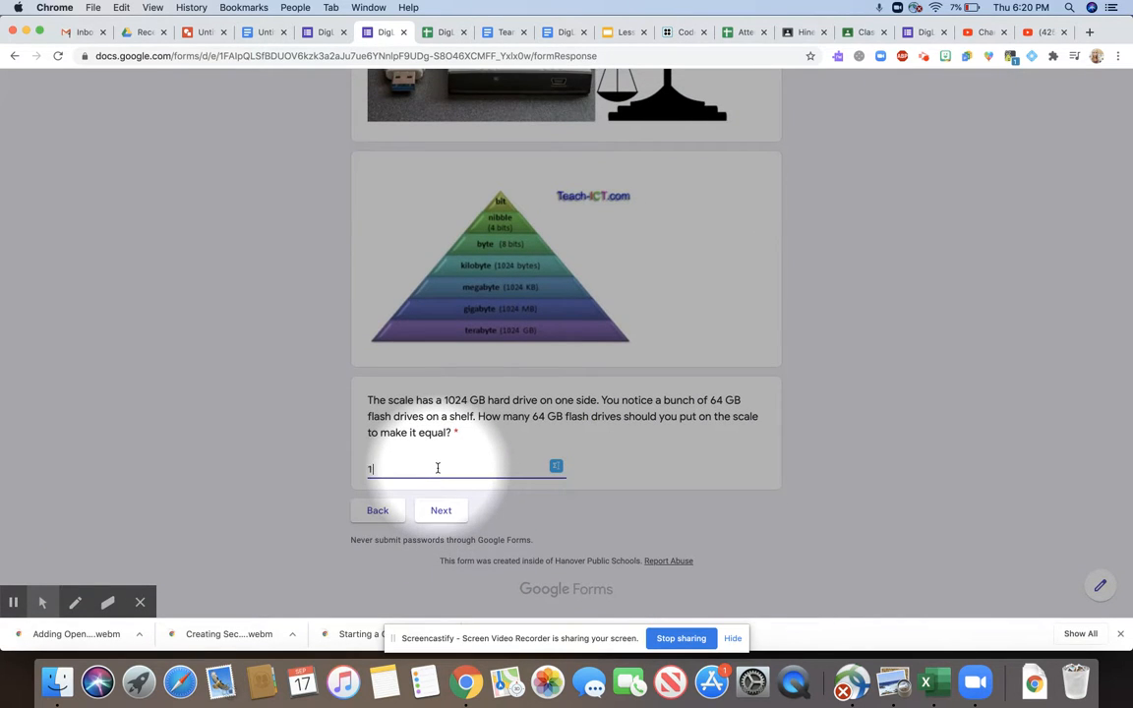
pyautogui.write('6')
pyautogui.click(441, 510)
# Step: Advance past the colorful door lock page and review the "YouTube video and spreadsheet" section
pyautogui.scroll(-5, 462, 472)
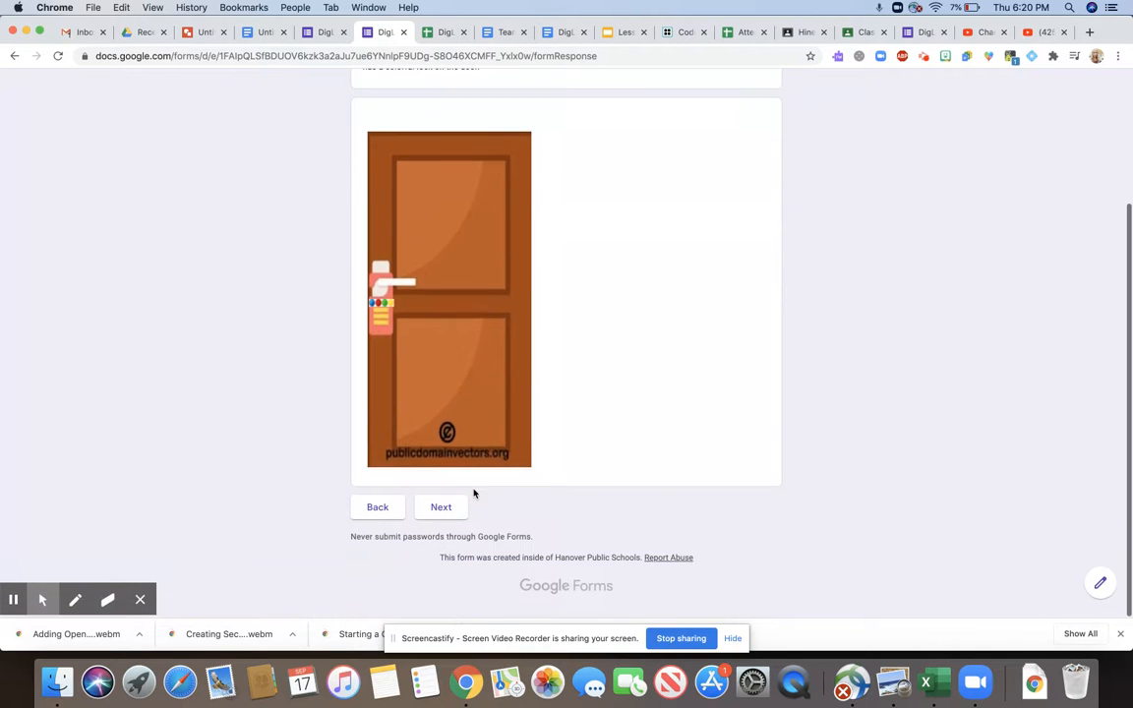
pyautogui.click(16, 570)
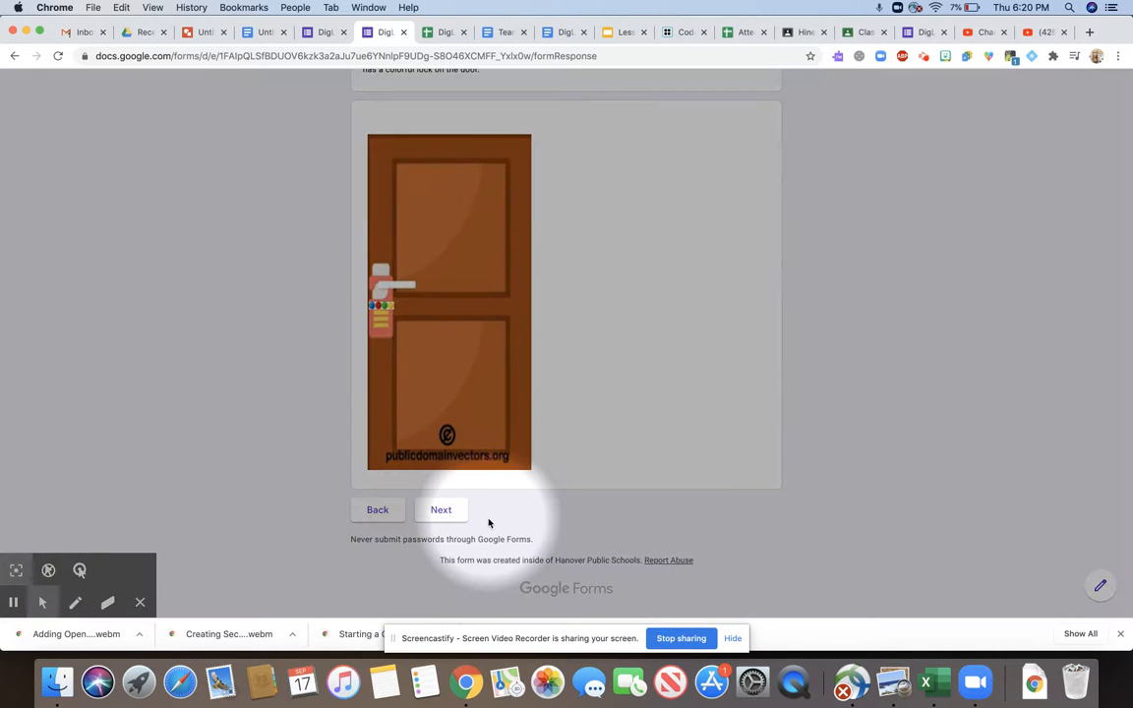
pyautogui.click(442, 510)
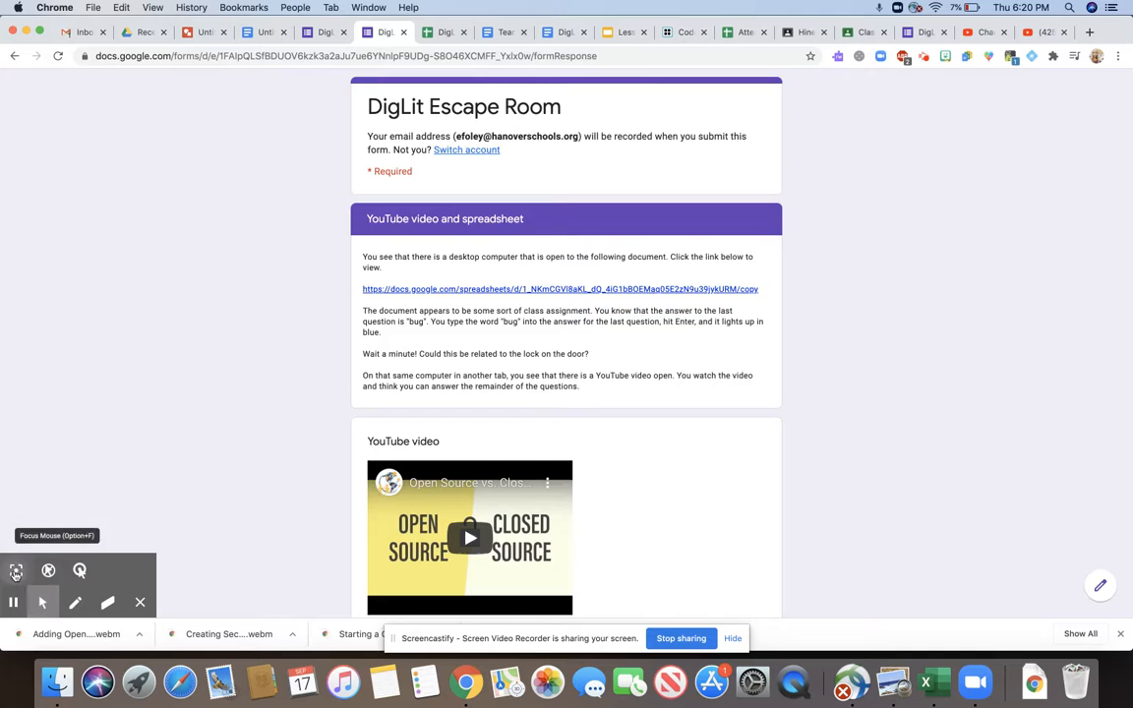
pyautogui.click(16, 570)
pyautogui.scroll(-2, 580, 236)
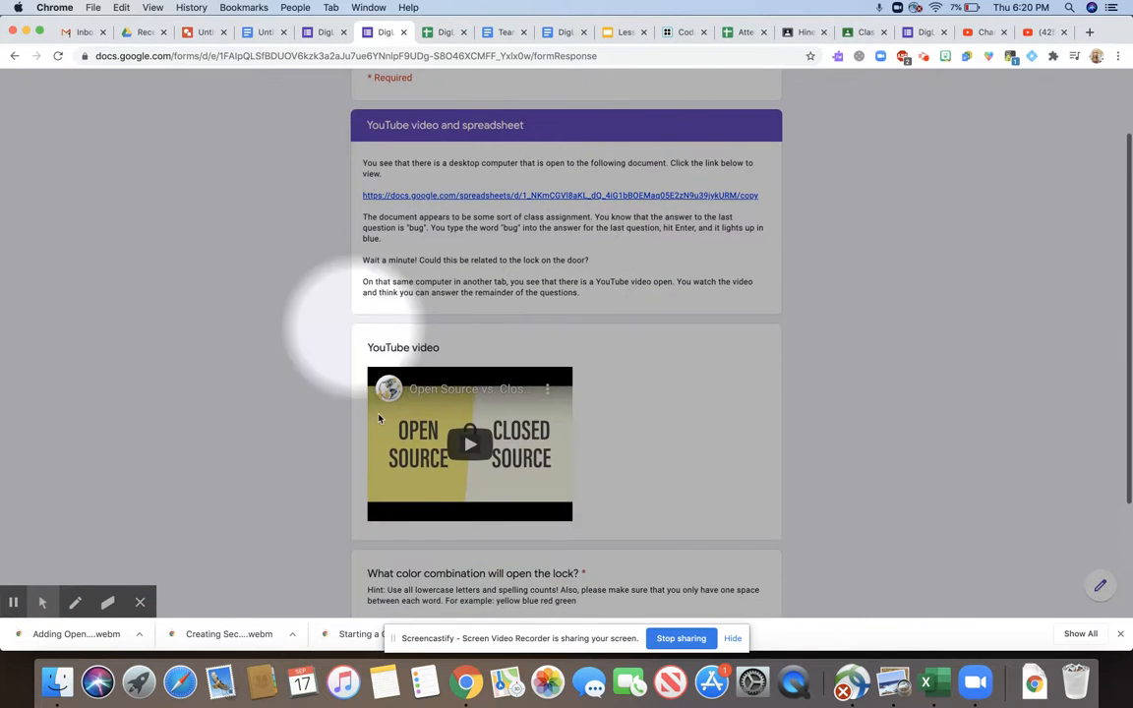
pyautogui.scroll(2, 491, 197)
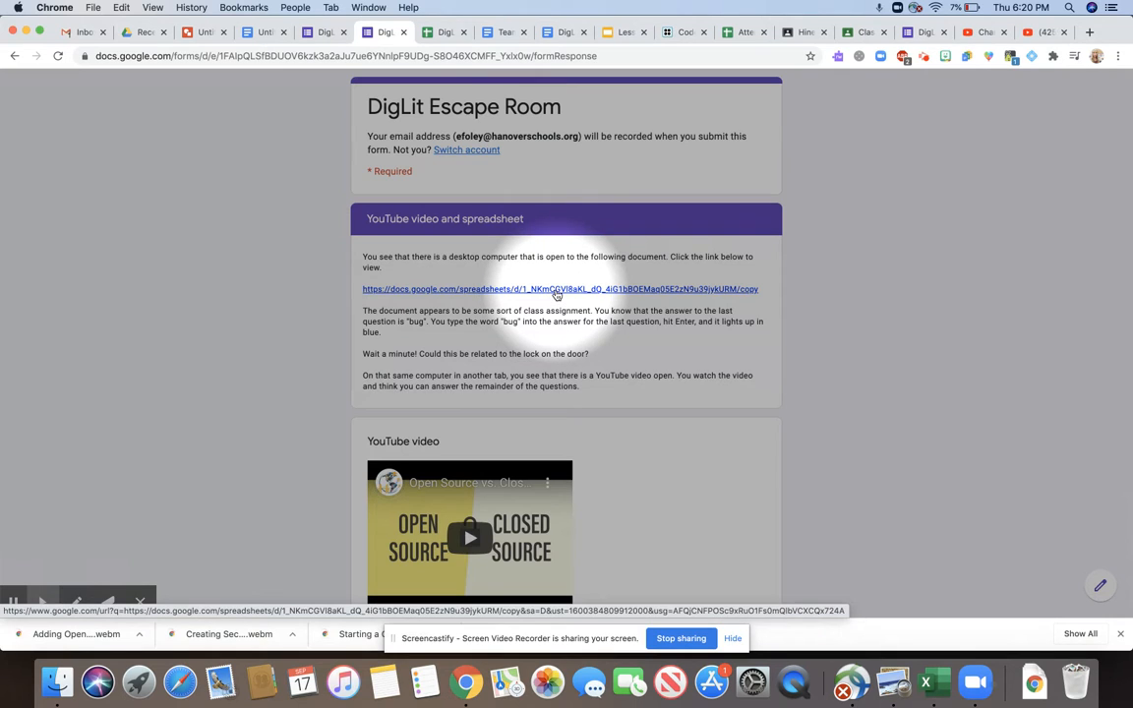
# Step: Open the section's spreadsheet link and make a copy of "DigLit @ Home Color Lock Clue"
pyautogui.click(556, 294)
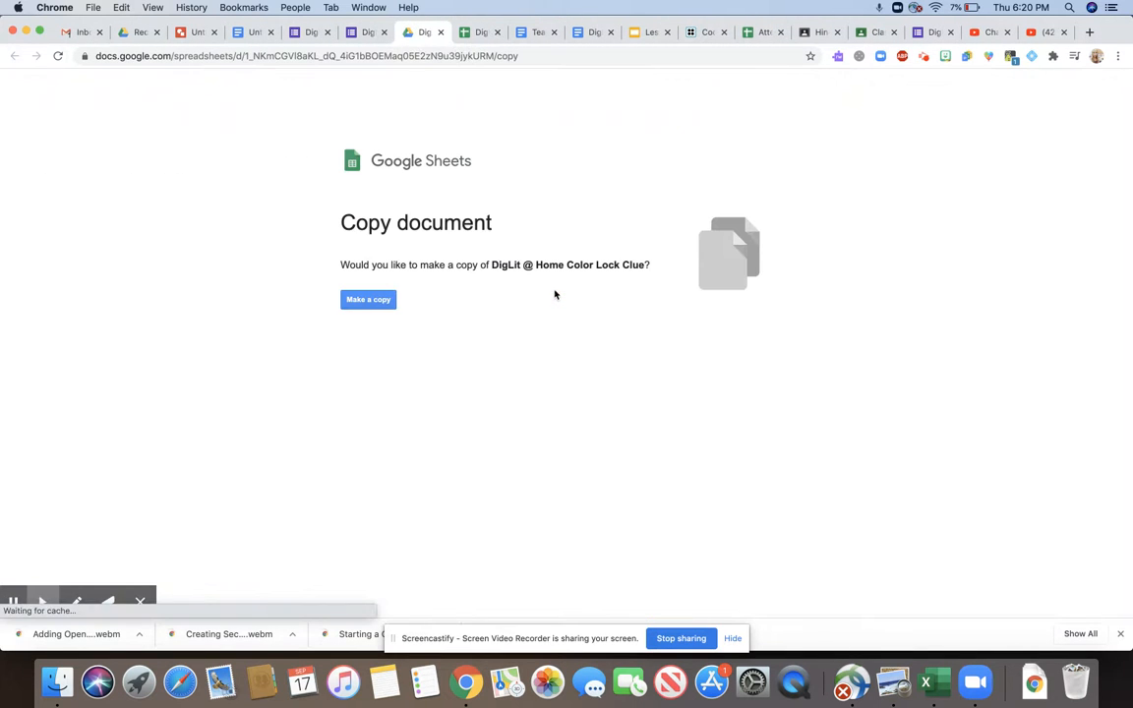
pyautogui.click(16, 570)
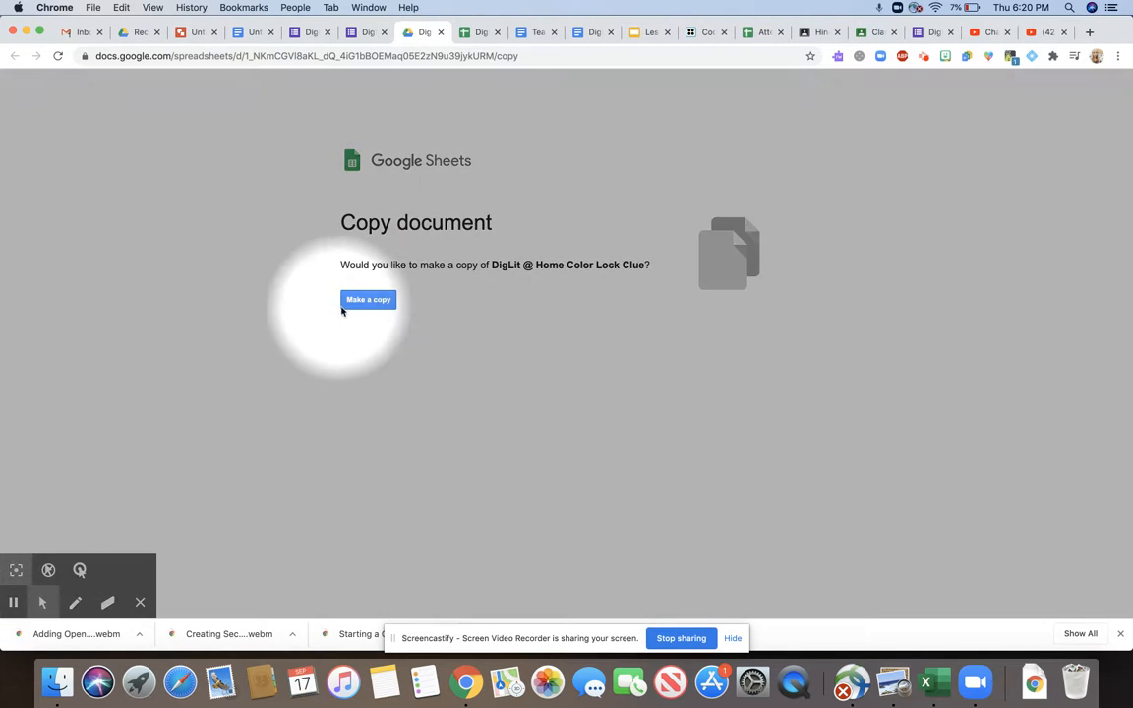
pyautogui.click(366, 307)
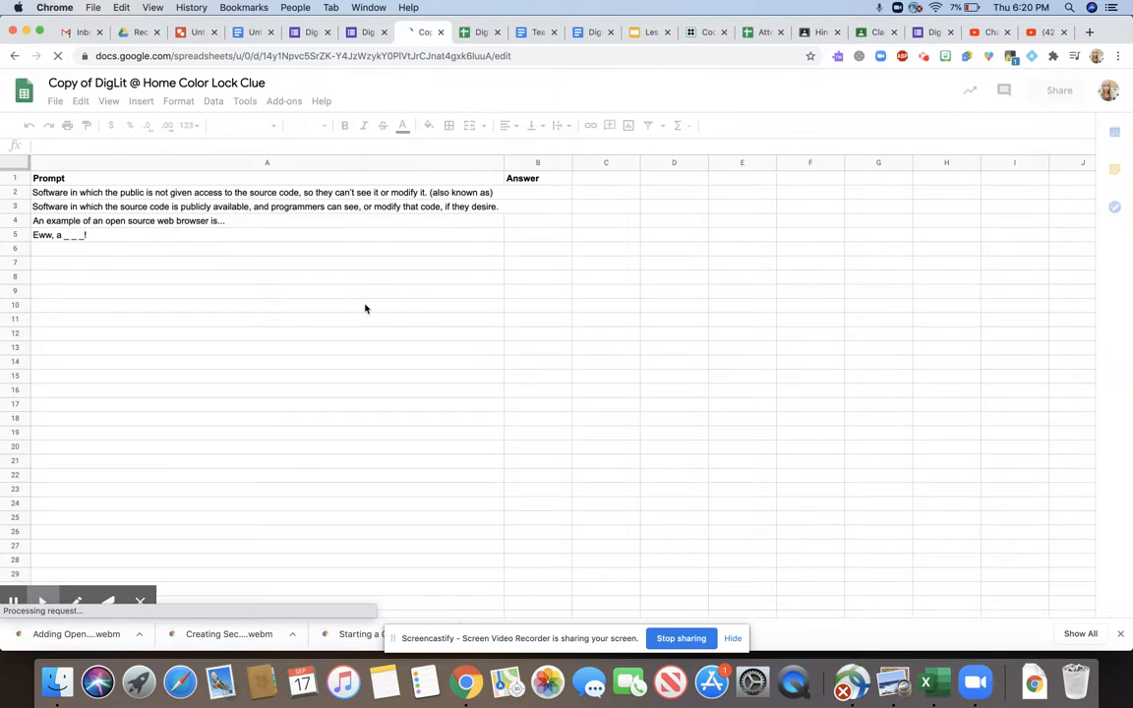
pyautogui.moveTo(37, 600)
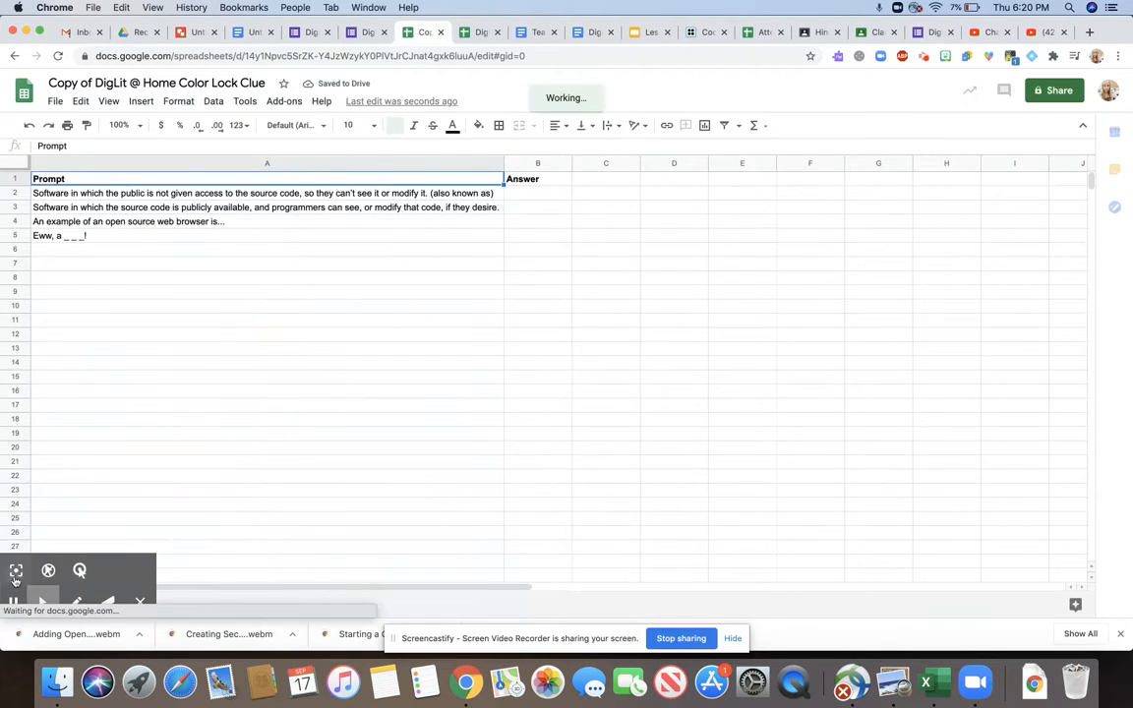
# Step: Enter "bug" in cell B5 of the copied spreadsheet as the answer to the last prompt
pyautogui.click(16, 570)
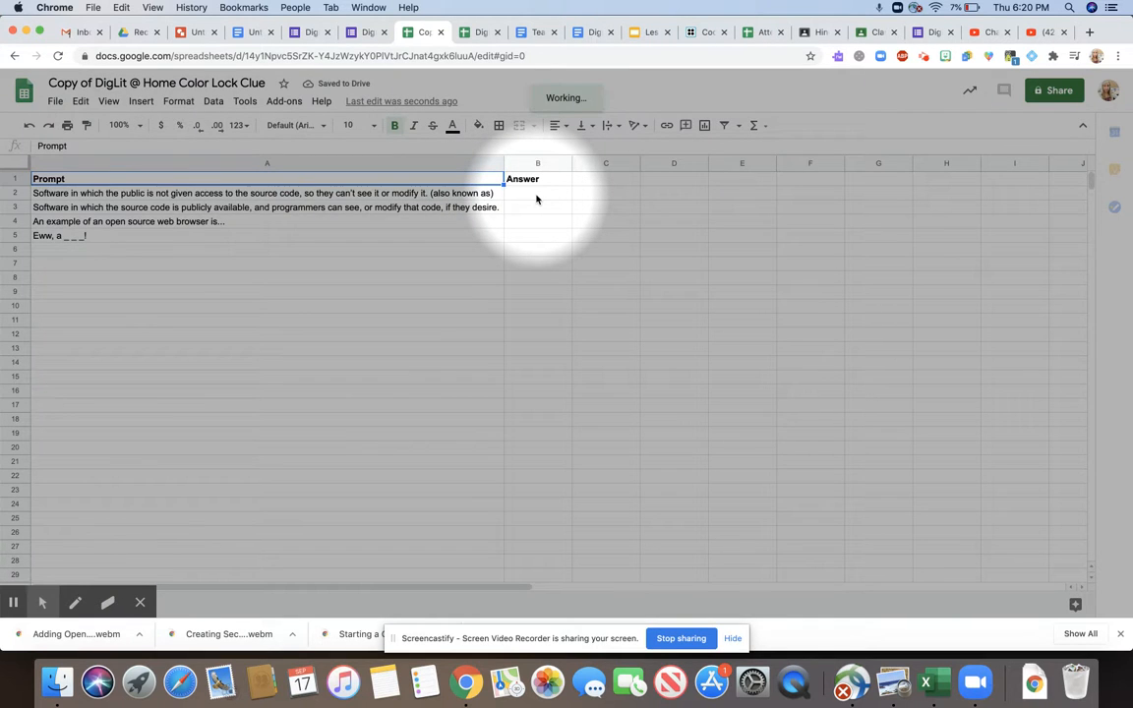
pyautogui.click(535, 197)
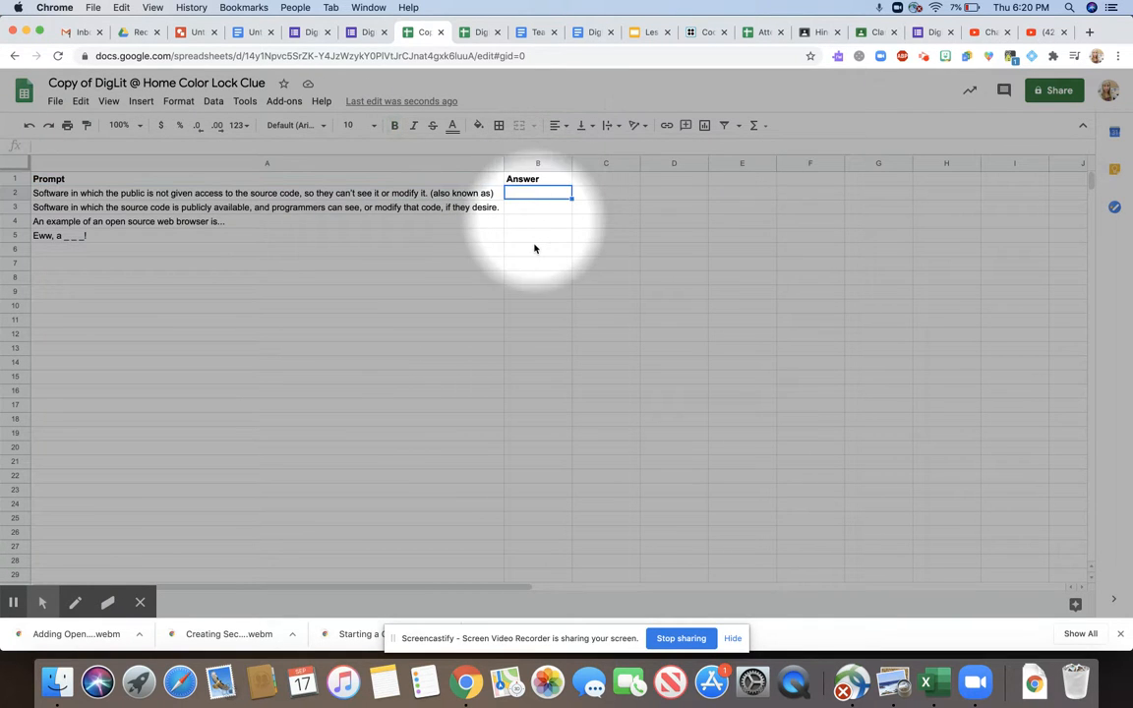
pyautogui.click(539, 237)
pyautogui.write('bug')
pyautogui.press('Return')
pyautogui.hotkey('shift', 'Up')
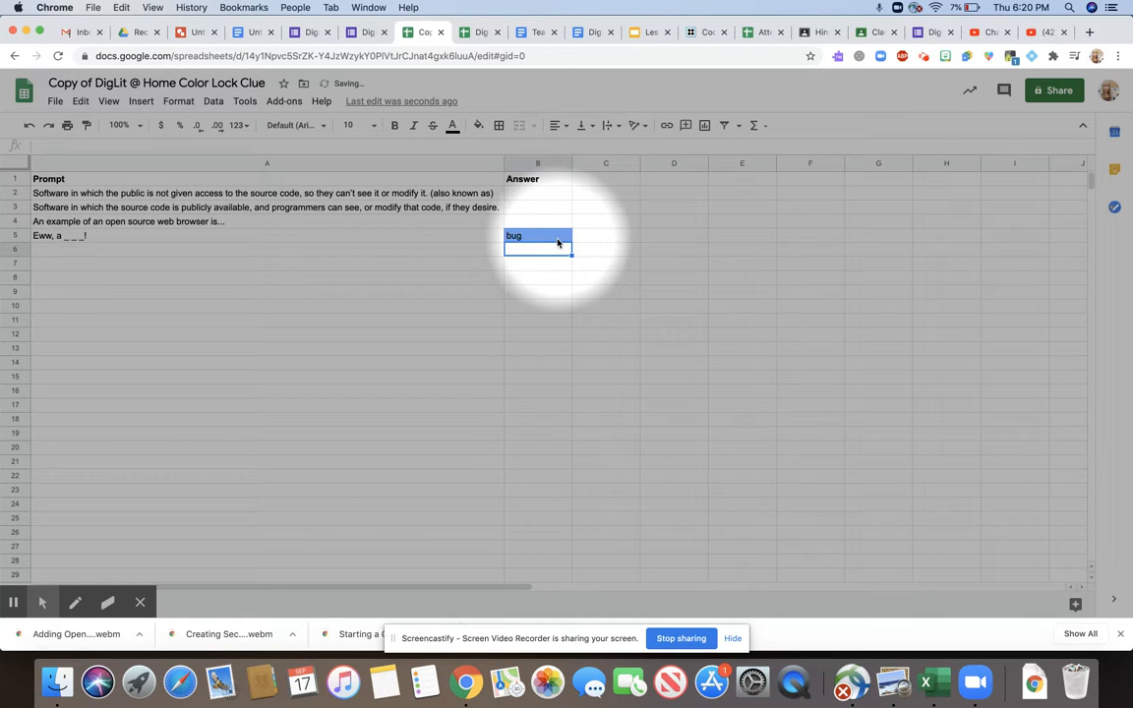
# Step: Return to the escape room form, play and pause the embedded open source video, and try viewing it full screen
pyautogui.click(363, 33)
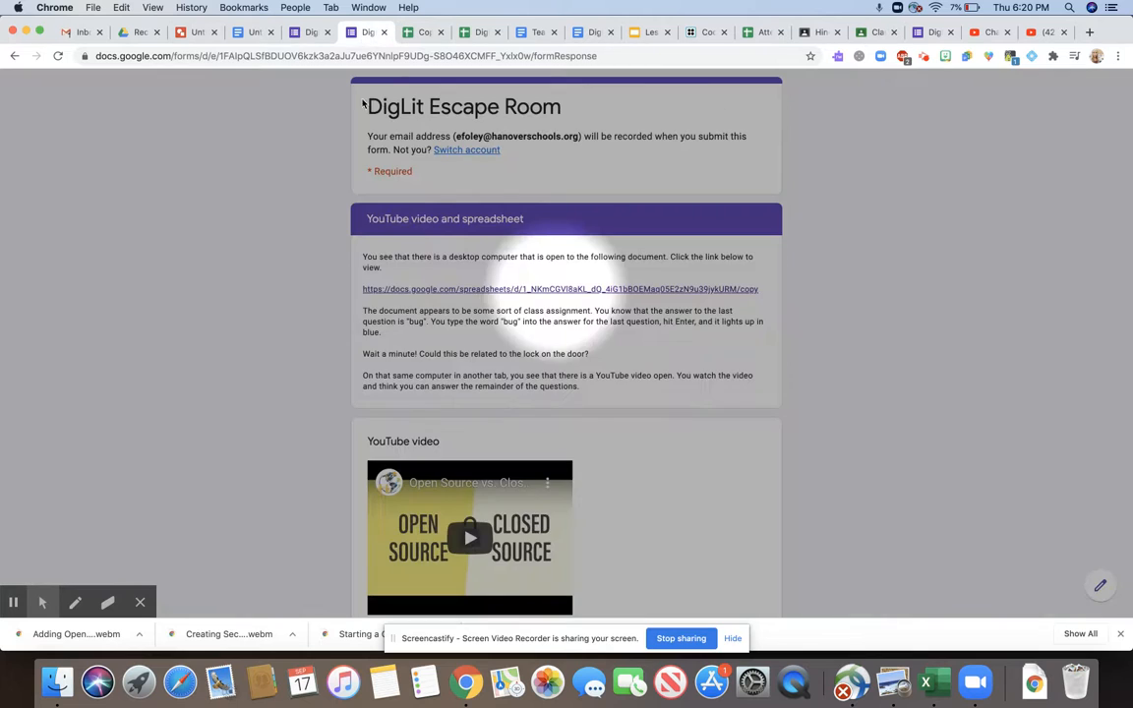
pyautogui.scroll(-2, 373, 324)
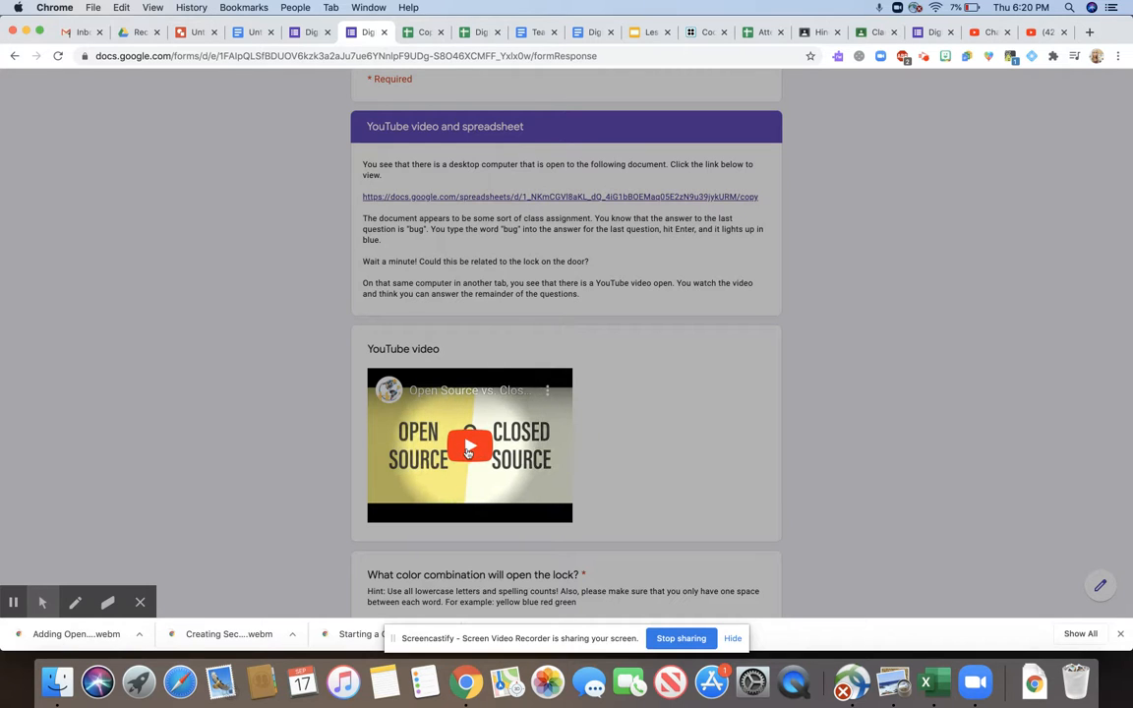
pyautogui.click(470, 450)
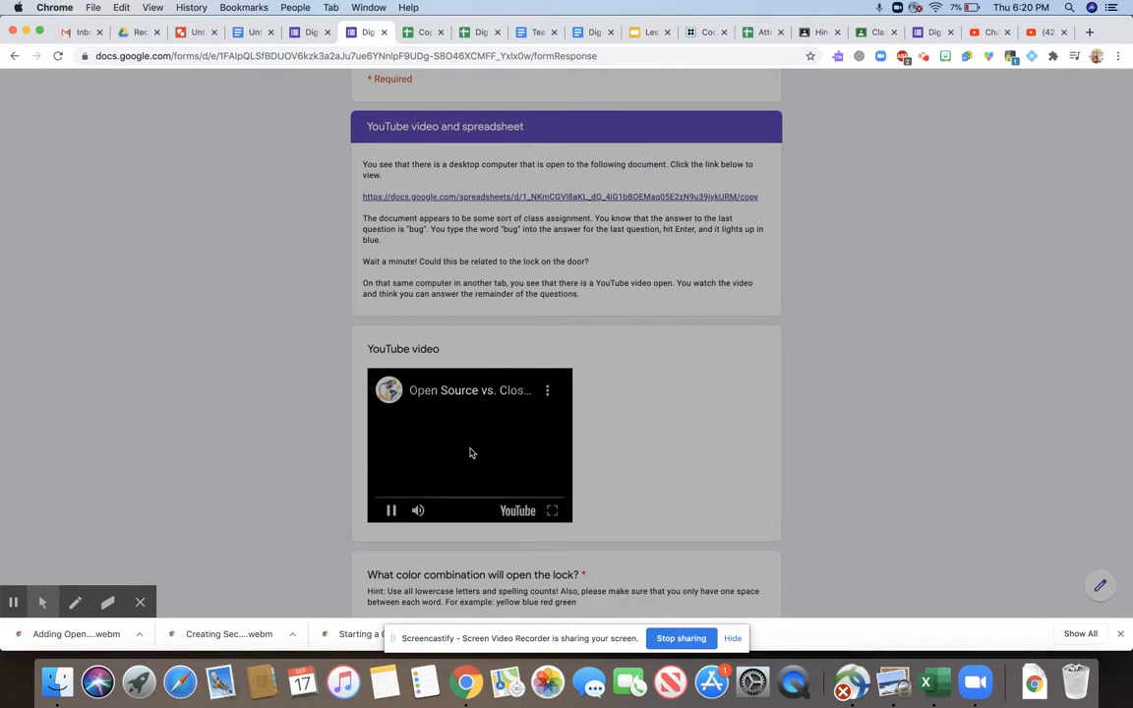
pyautogui.click(553, 512)
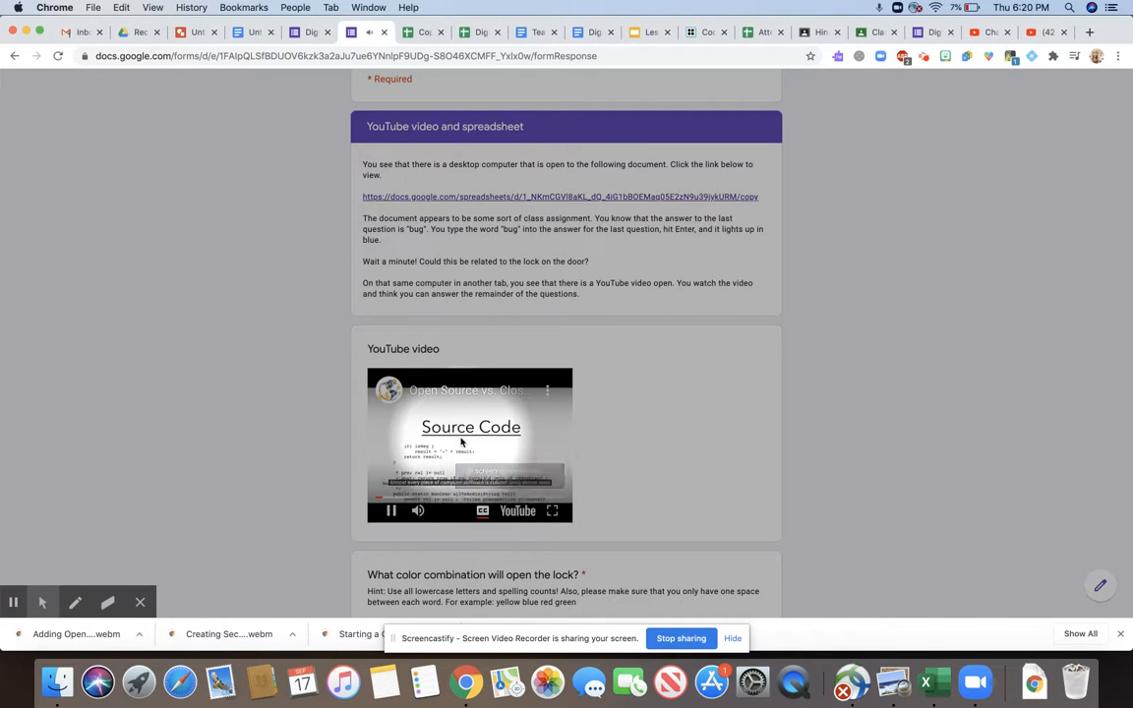
pyautogui.click(393, 511)
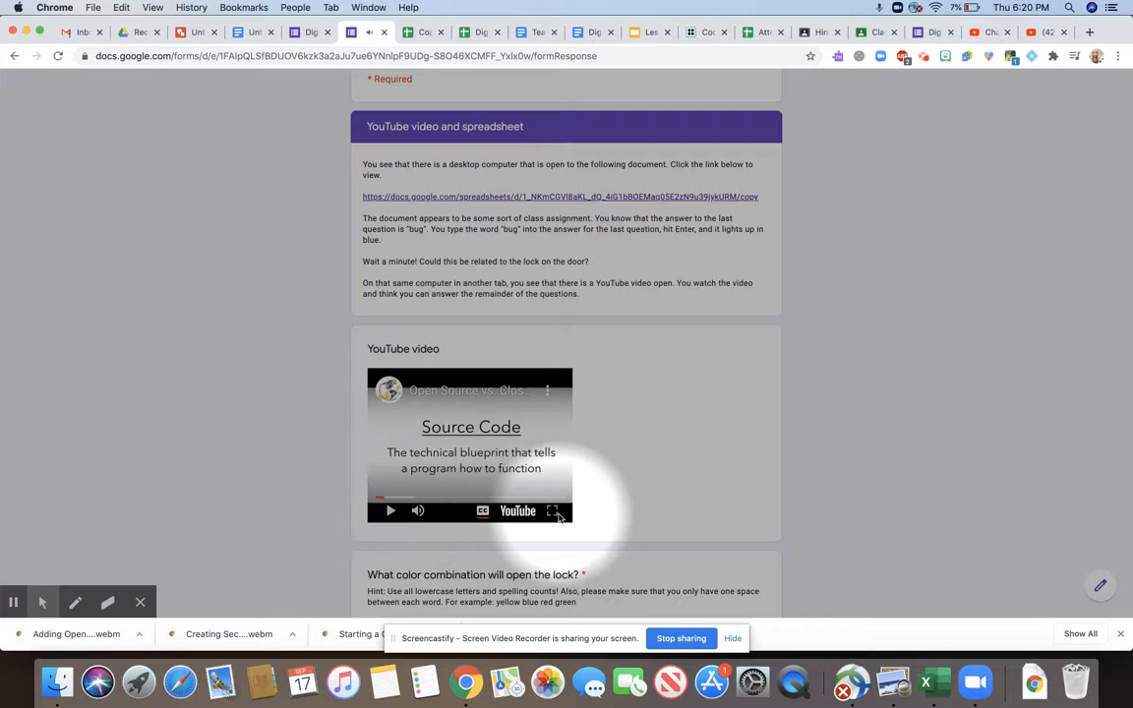
pyautogui.click(553, 513)
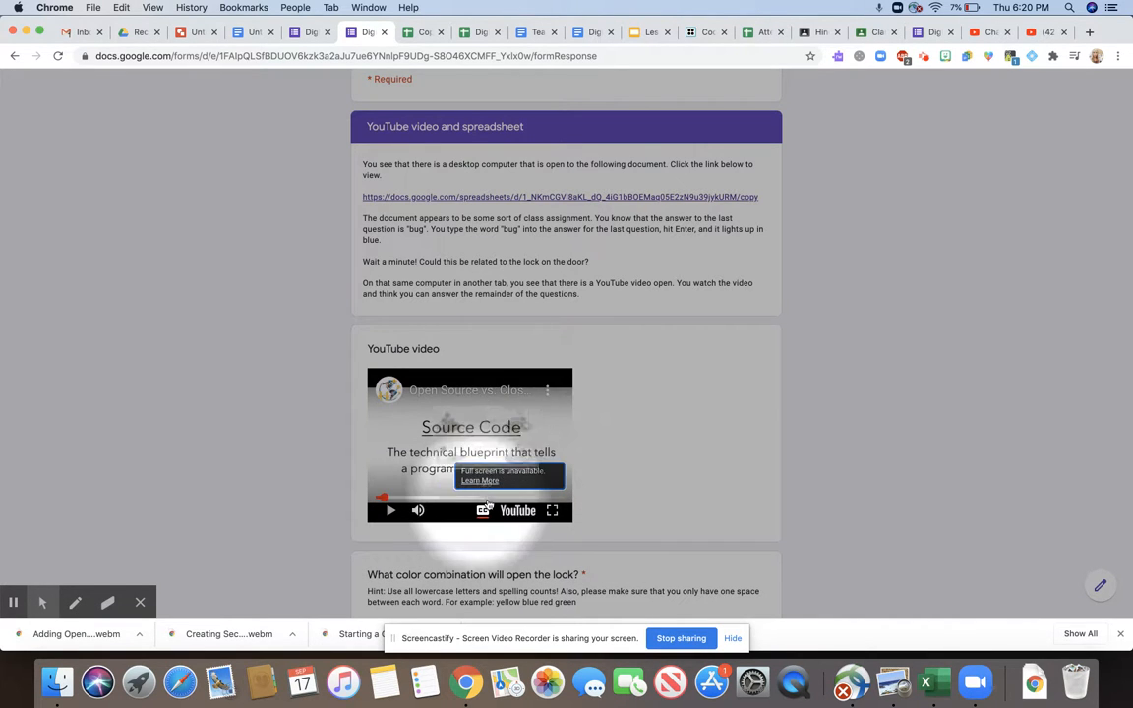
pyautogui.scroll(-2, 536, 428)
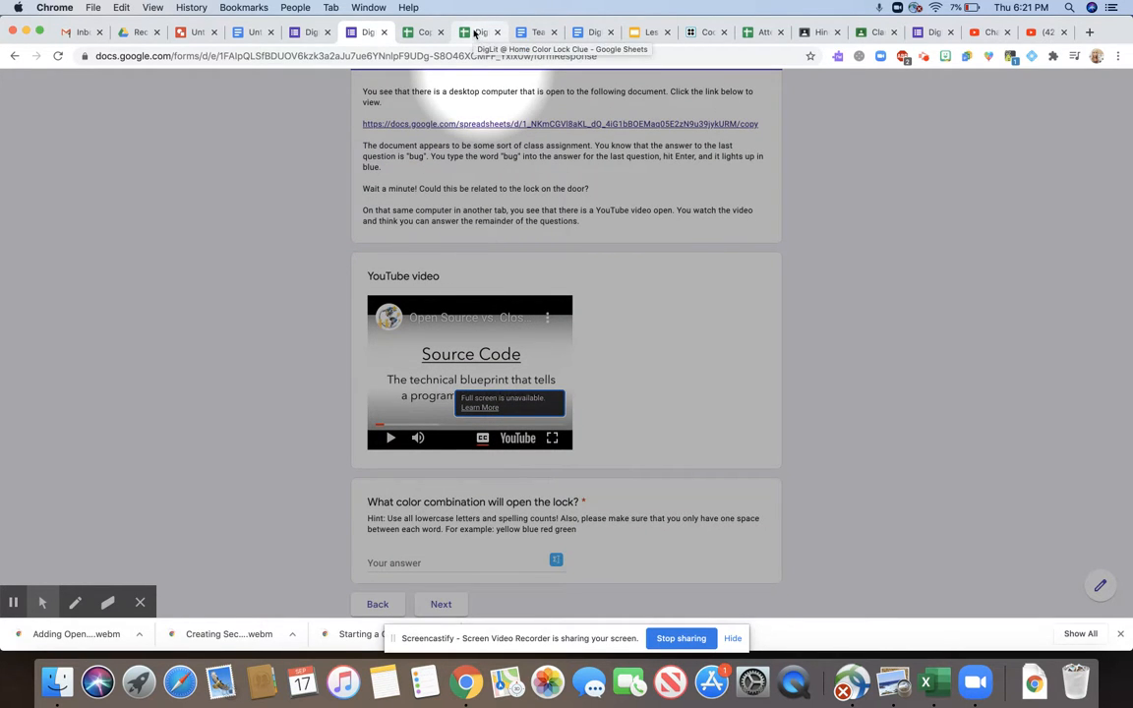
pyautogui.scroll(-3, 444, 111)
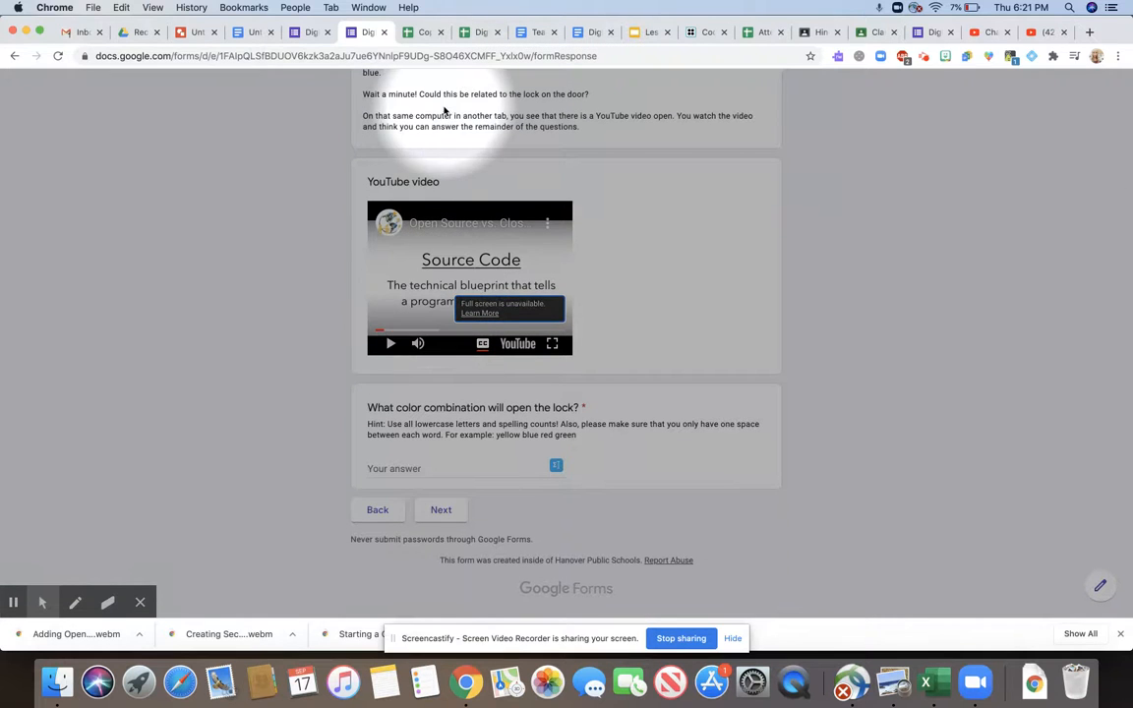
# Step: In the copied clue spreadsheet, answer the first three prompts with "open socr" in B2, "closed sorce" in B3 and "firefox" in B4
pyautogui.click(467, 34)
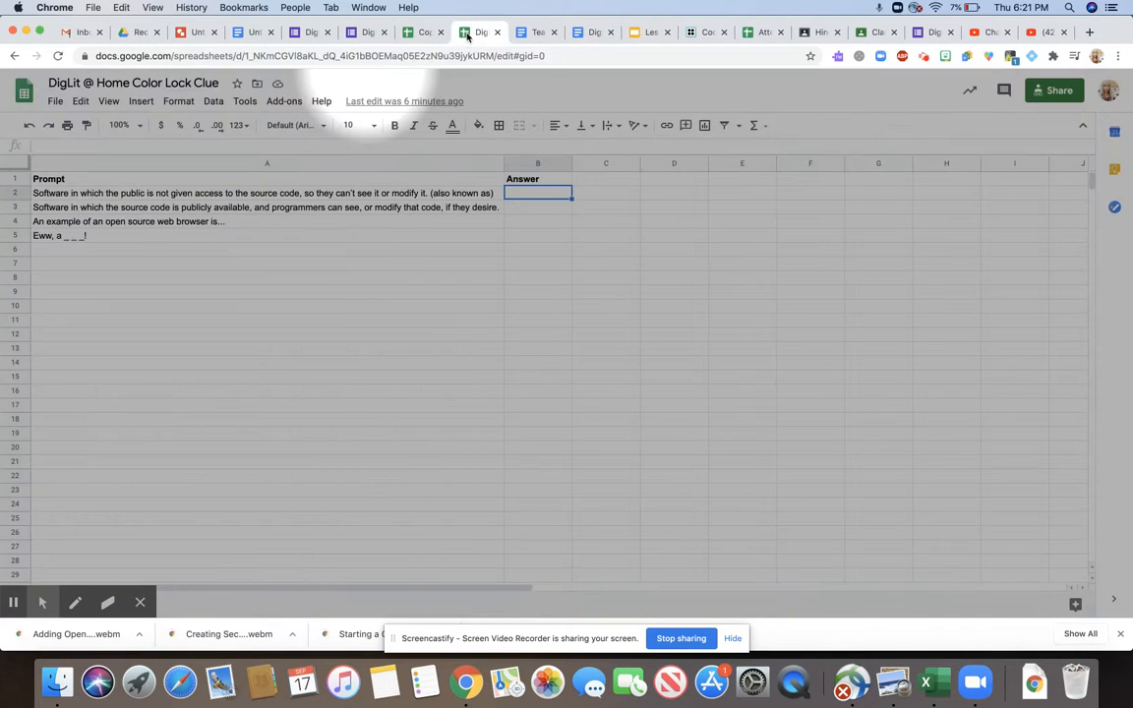
pyautogui.click(405, 31)
pyautogui.click(521, 194)
pyautogui.write('open socr')
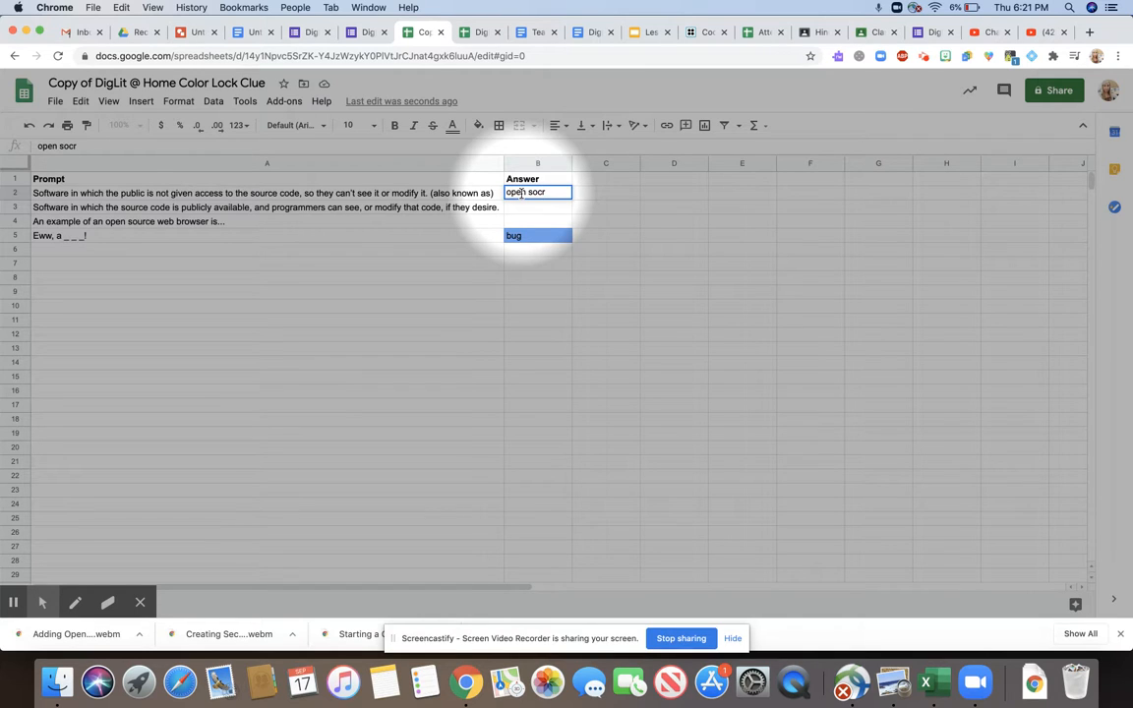
pyautogui.press('Return')
pyautogui.write('closed s')
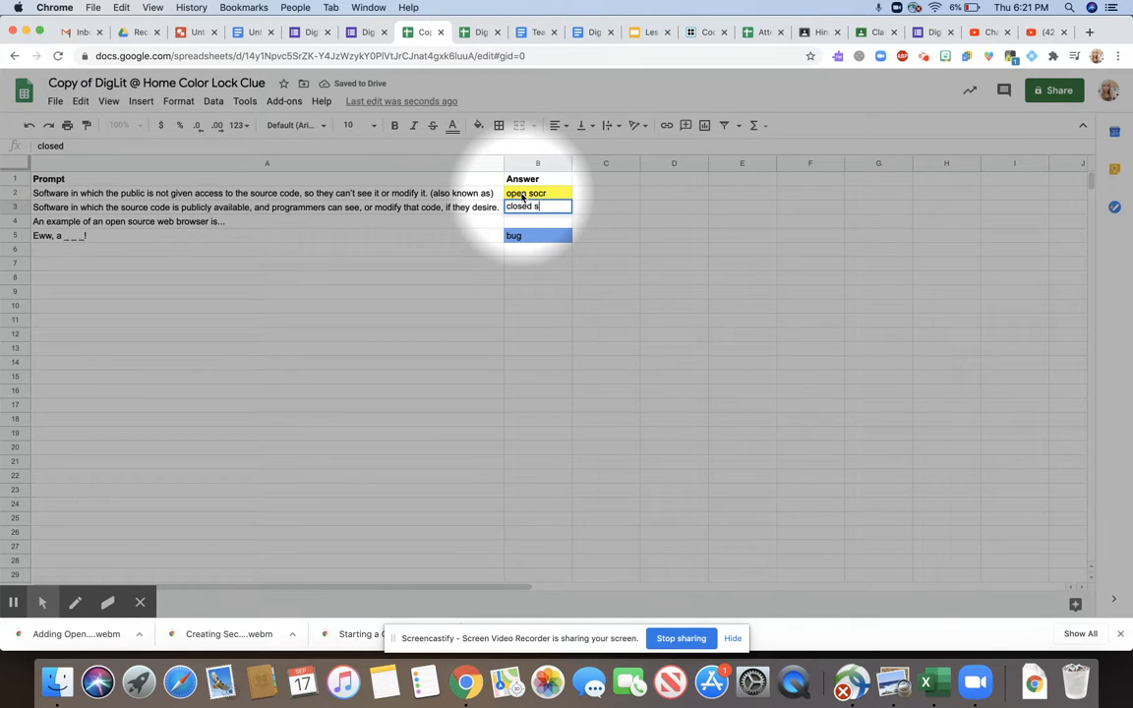
pyautogui.write('orce')
pyautogui.press('Return')
pyautogui.write('for')
pyautogui.write('irefox')
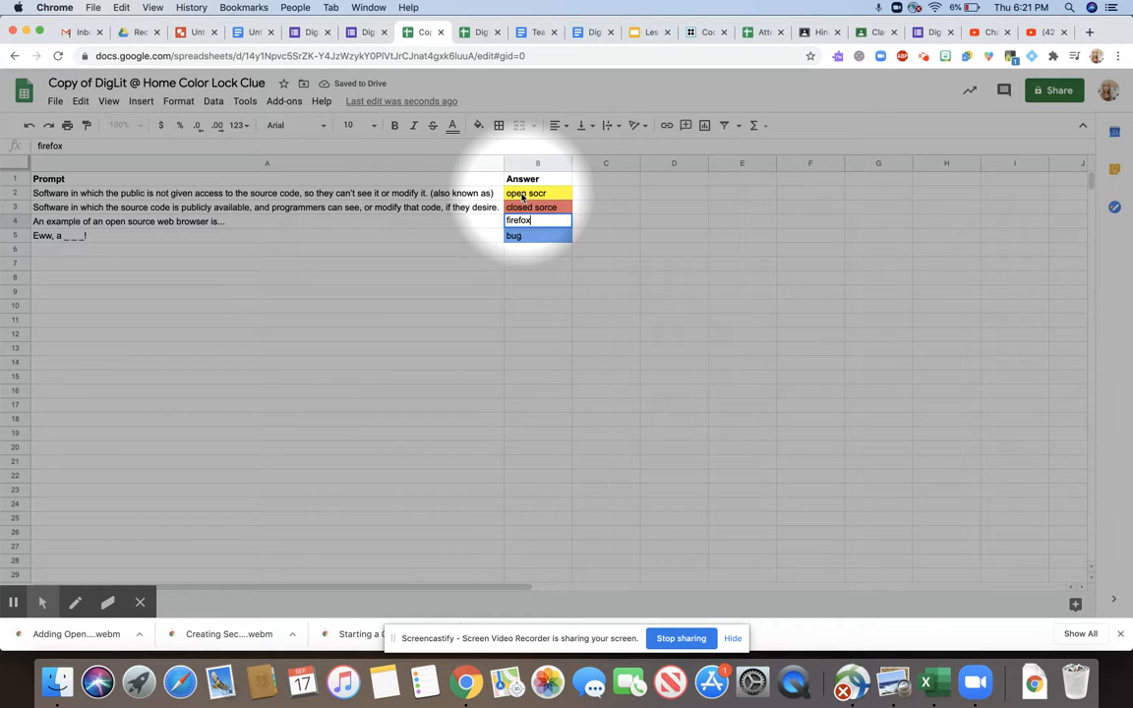
pyautogui.press('Return')
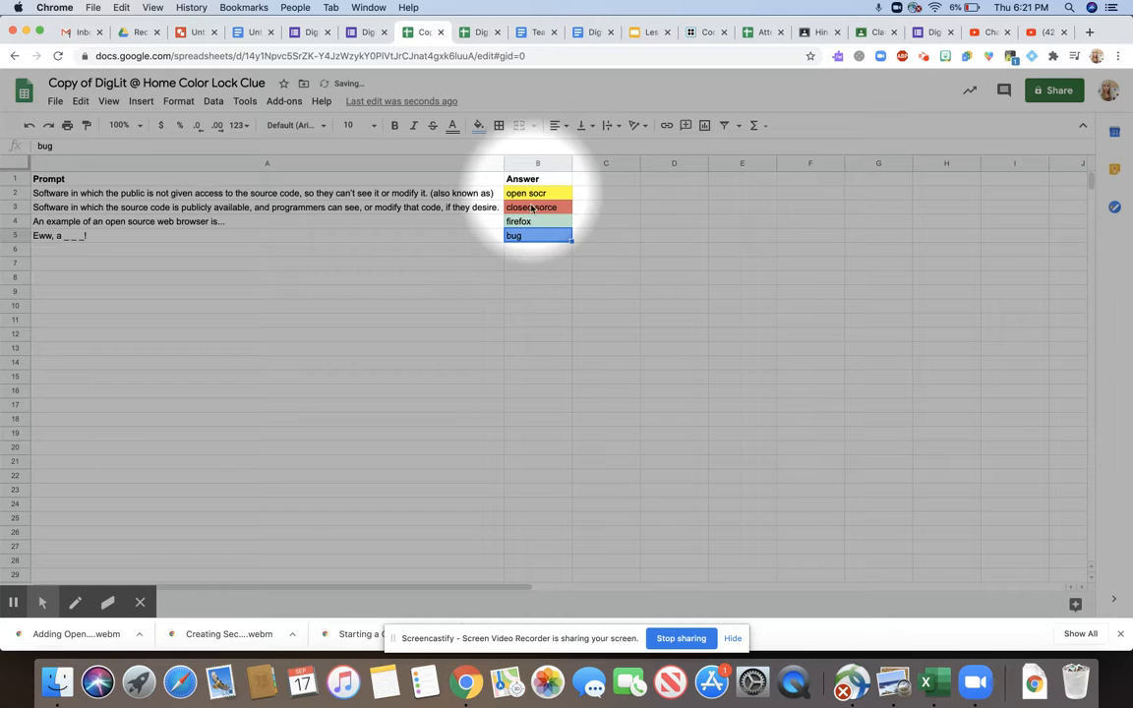
# Step: Go back to the form and answer the lock color combination question with "yellow red green blue"
pyautogui.click(366, 33)
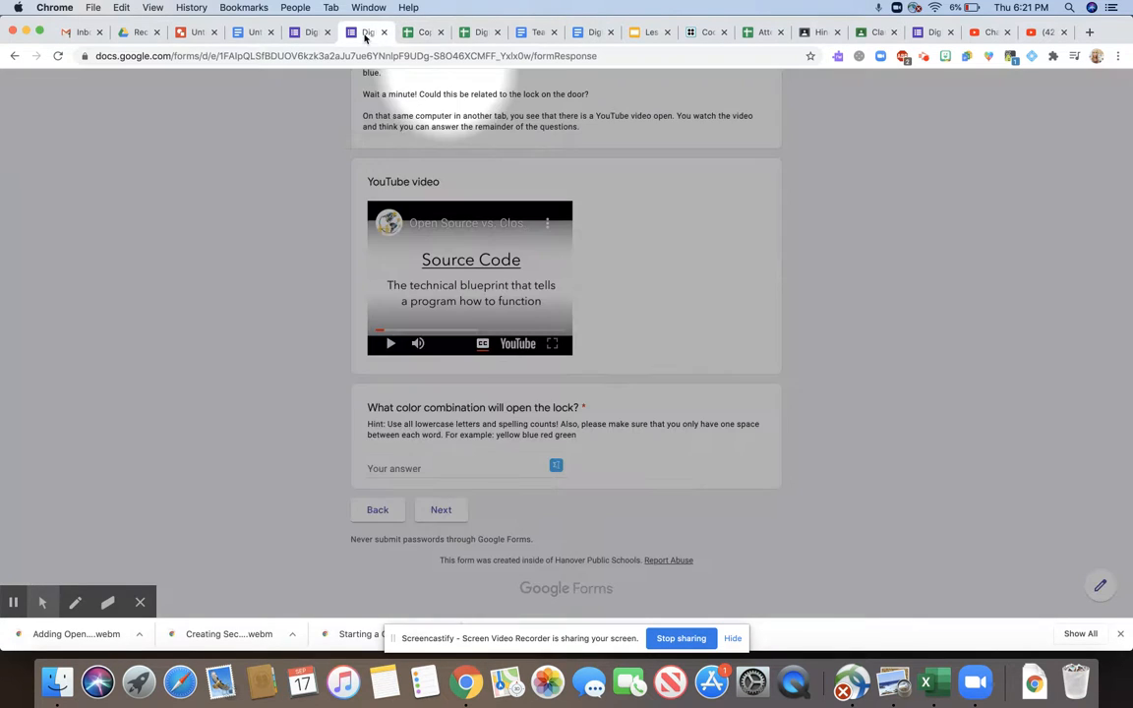
pyautogui.click(425, 470)
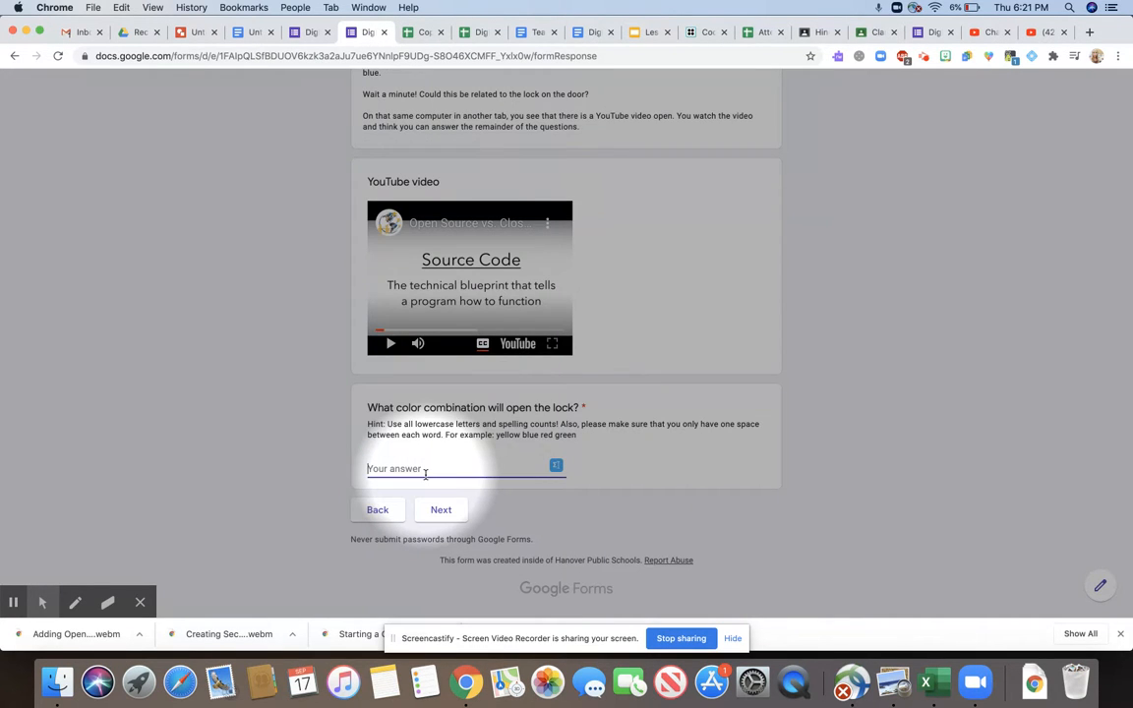
pyautogui.write('yellow red green blue')
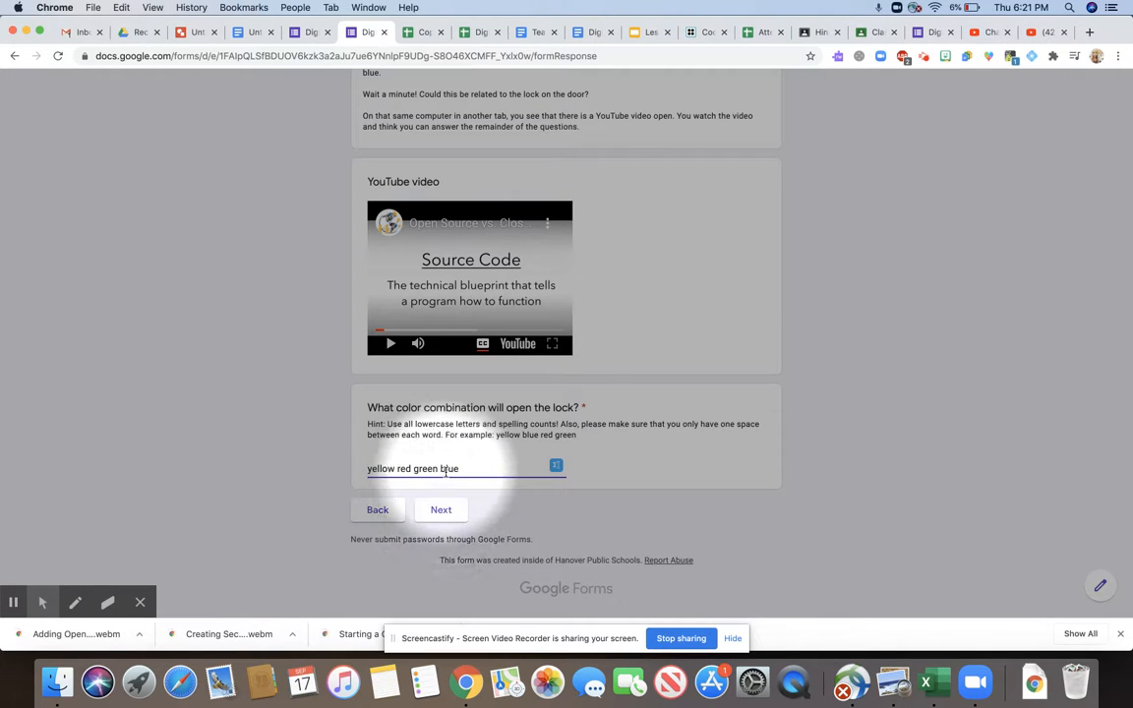
# Step: Replace the lock answer with the wrong order "red yellow green blue" and try to go on to the following section
pyautogui.moveTo(462, 469); pyautogui.dragTo(328, 467)
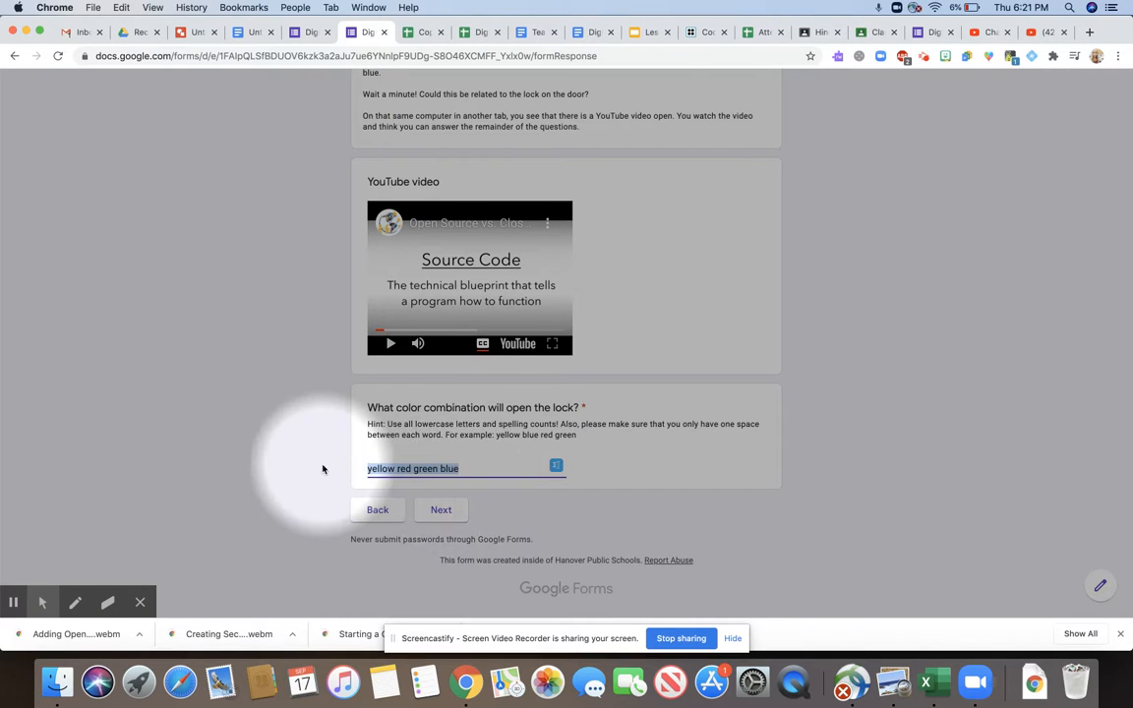
pyautogui.write('red yello')
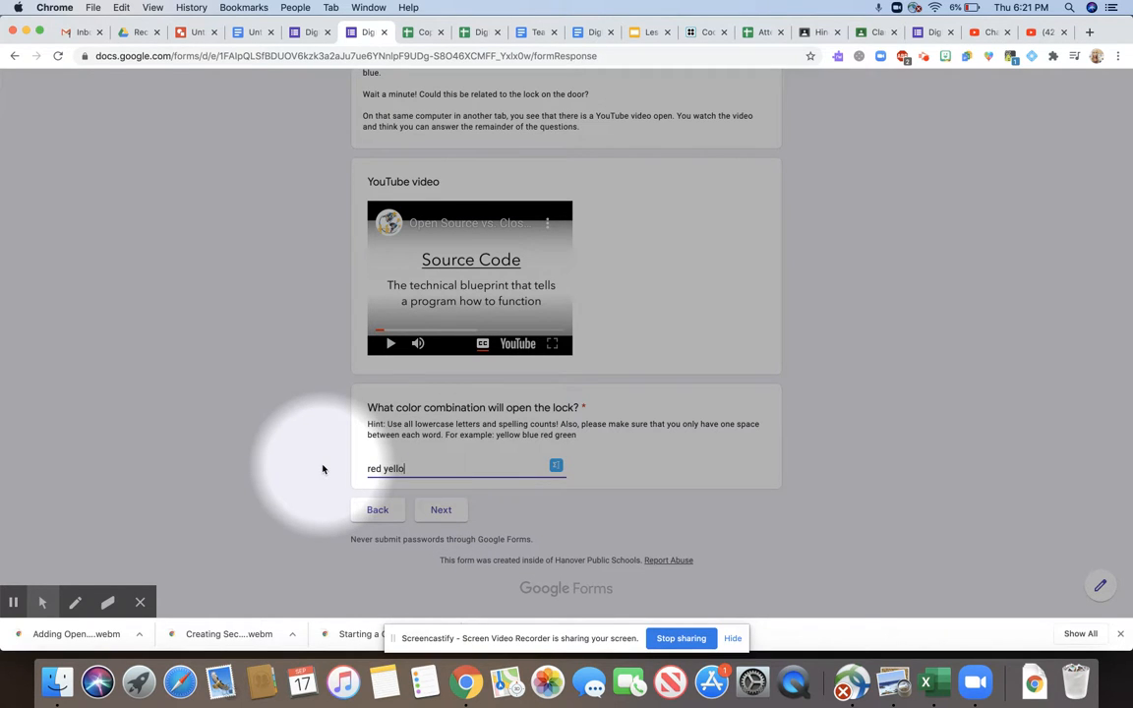
pyautogui.write('w green blue')
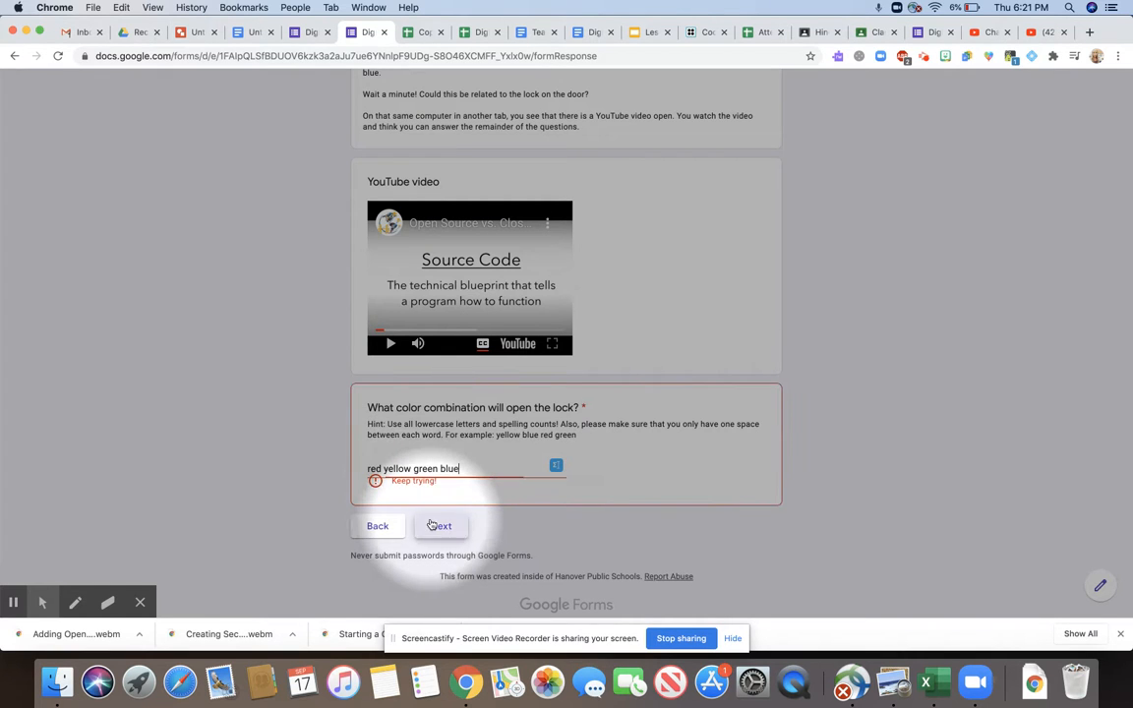
# Step: Change the lock answer to "yellow red green blue" and advance to the following section
pyautogui.moveTo(462, 469); pyautogui.dragTo(328, 459)
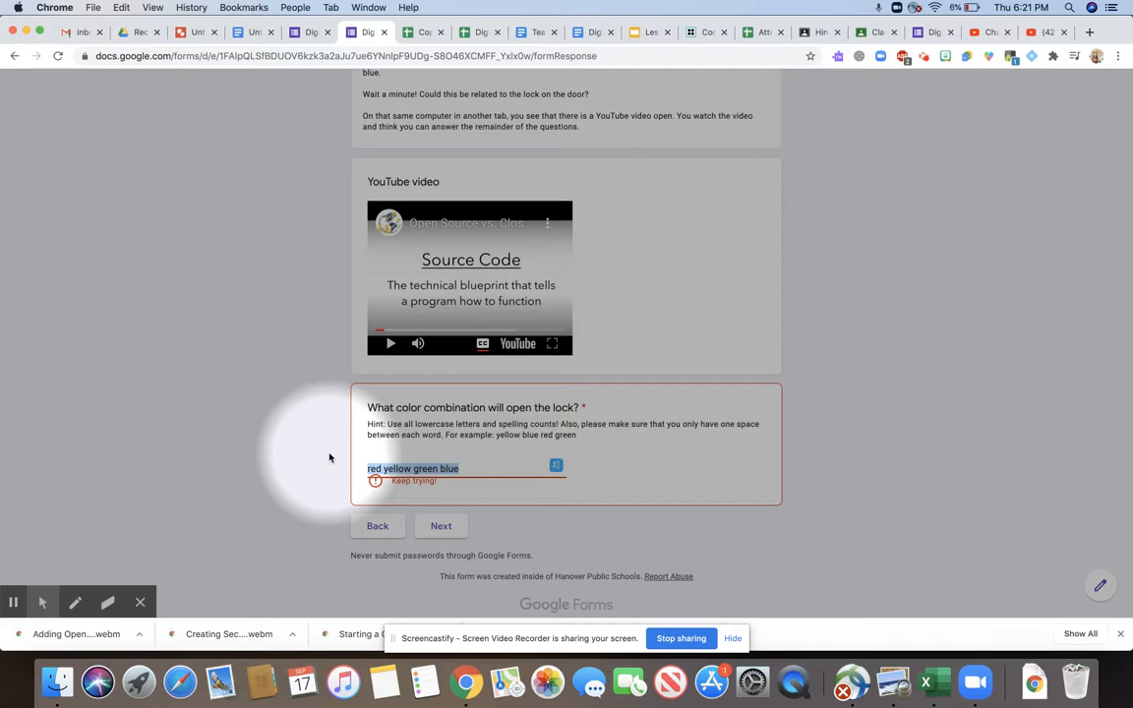
pyautogui.write('yellow')
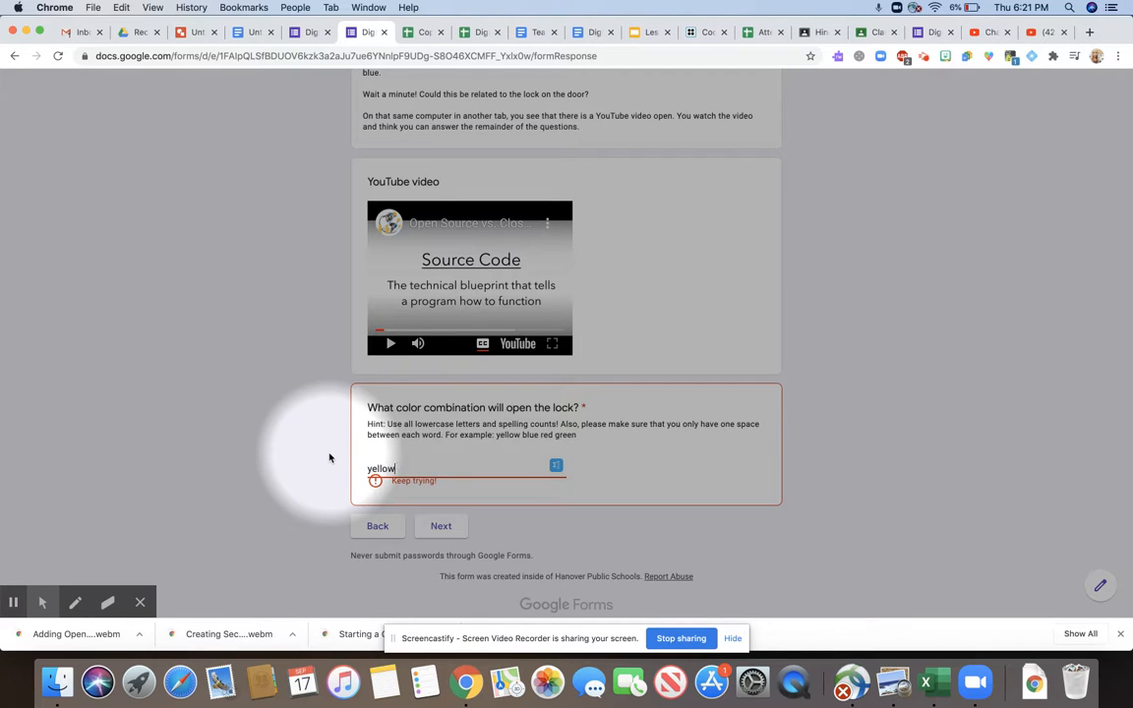
pyautogui.write(' red green blue')
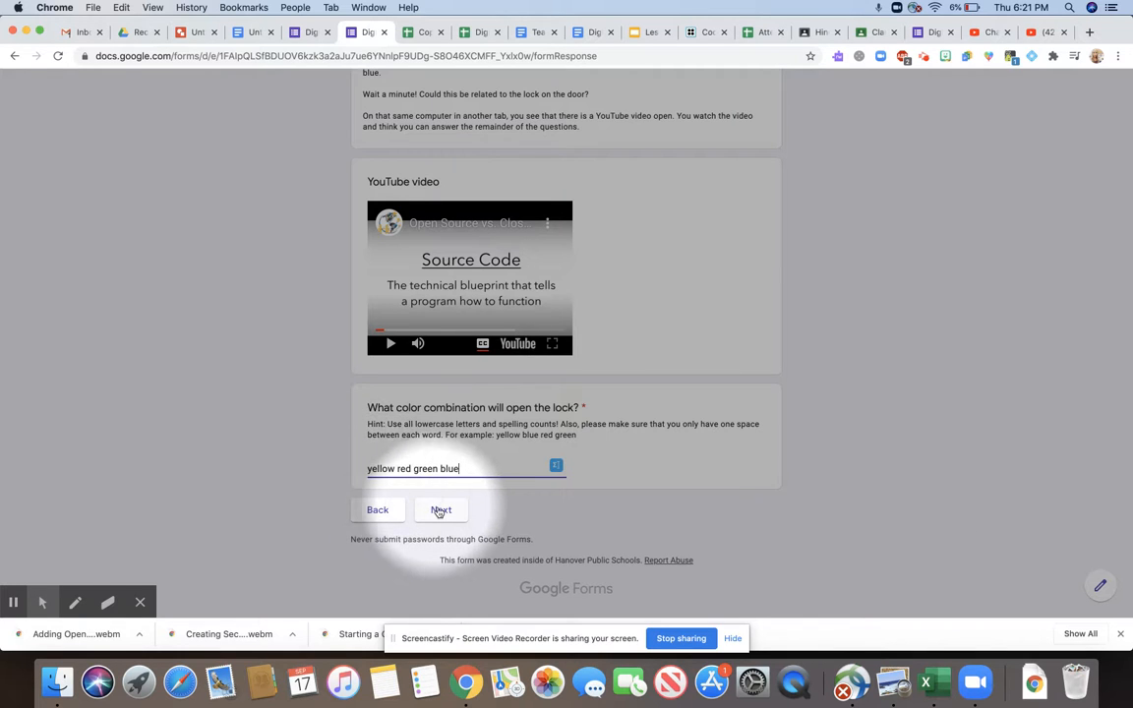
pyautogui.click(441, 509)
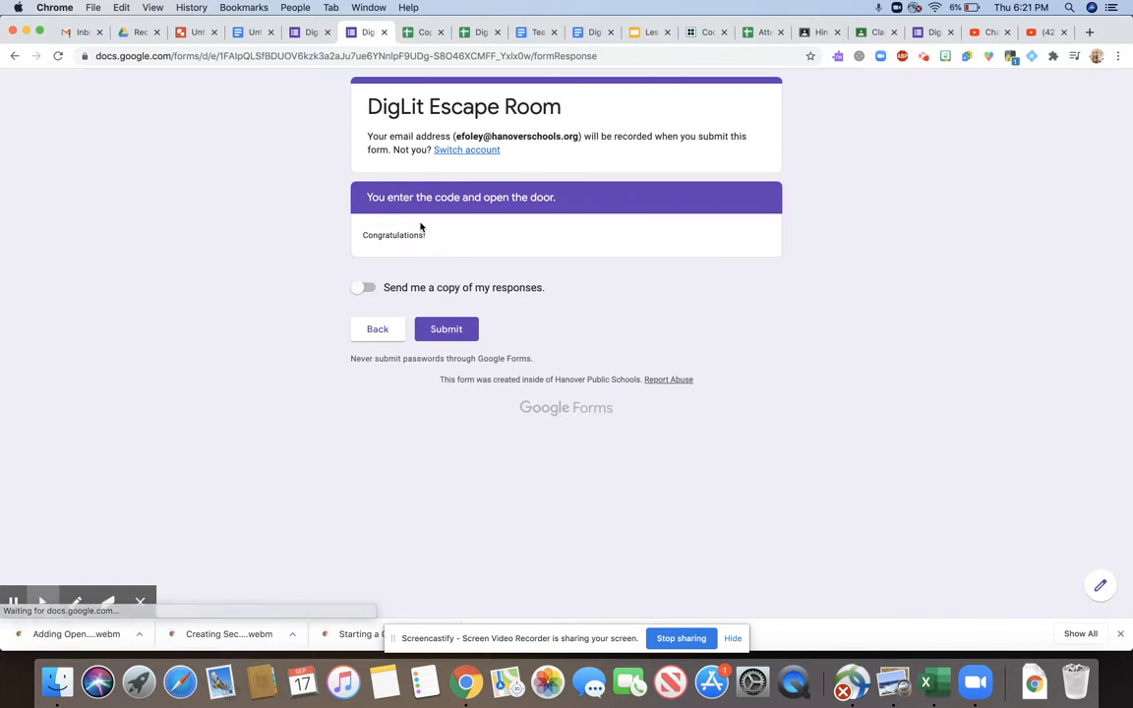
pyautogui.click(42, 601)
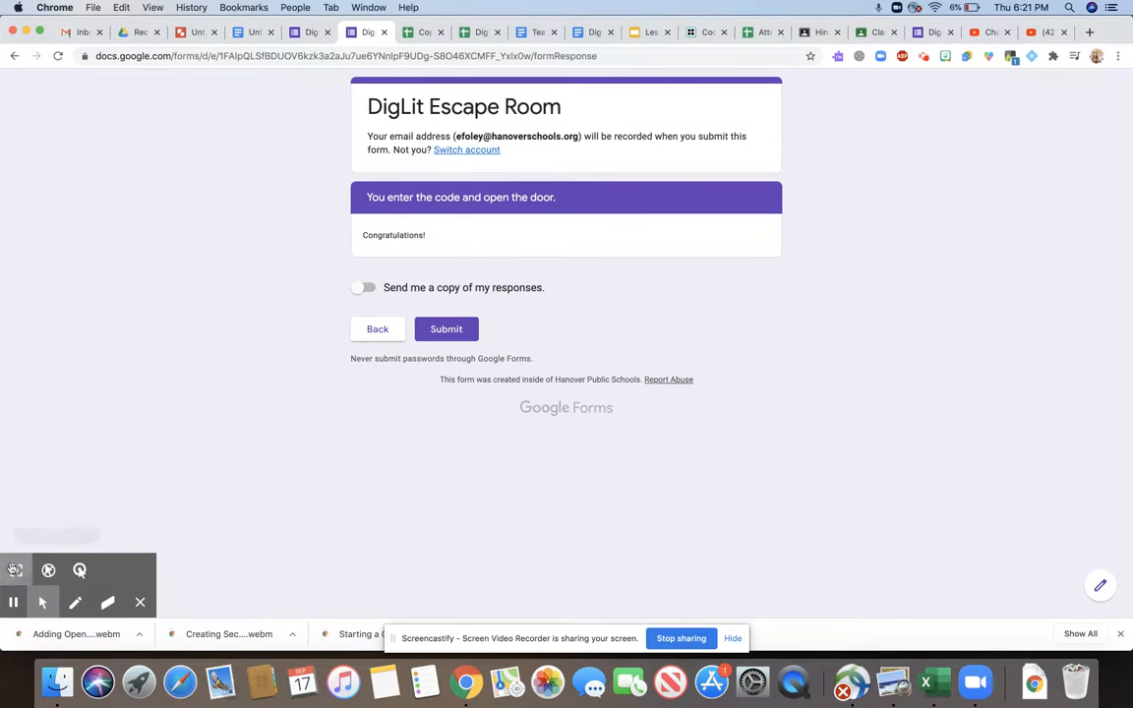